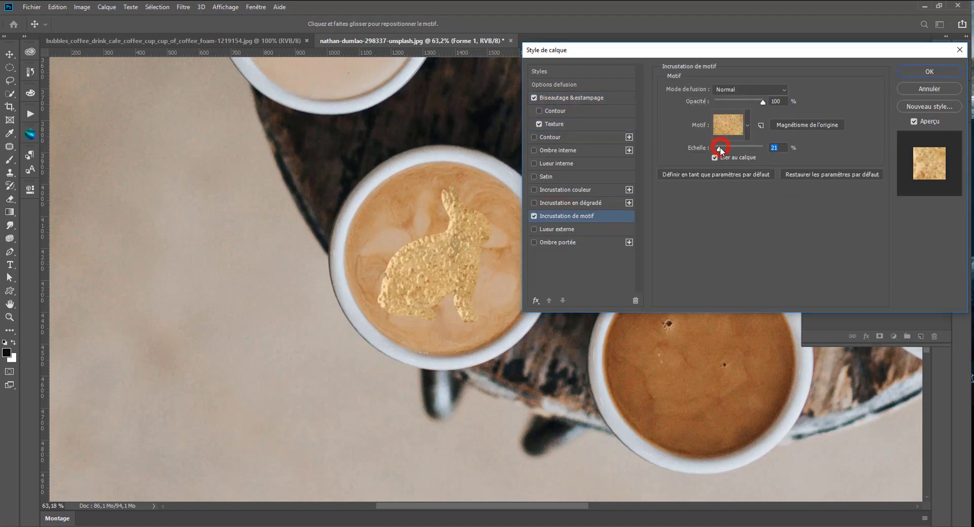
- Adjust the rabbit's pattern overlay scale and apply a Wave filter with 2 generators and a maximum wavelength of 552
{"action": "left_click_drag", "start_coordinate": [714, 208], "coordinate": [723, 208]}
{"action": "key", "text": "Return"}
{"action": "left_click", "coordinate": [183, 6]}
{"action": "mouse_move", "coordinate": [198, 126]}
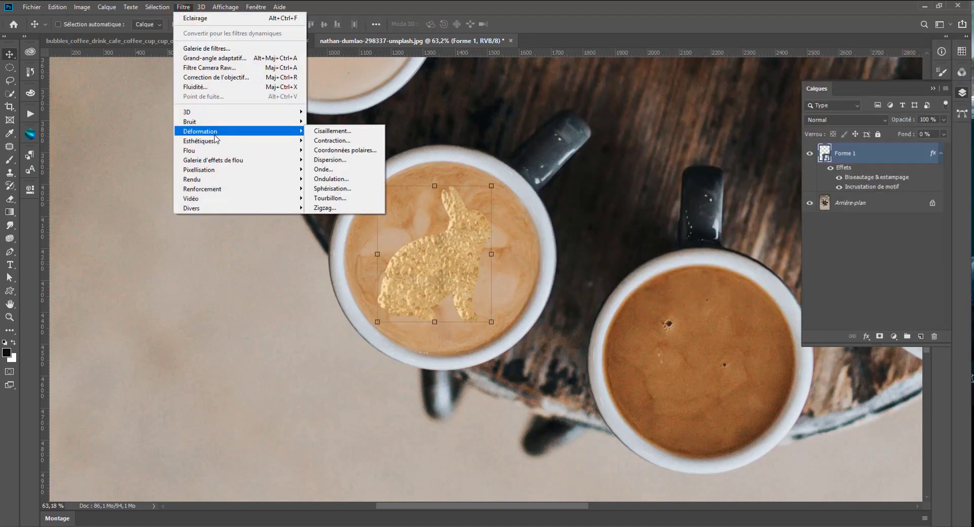
{"action": "left_click", "coordinate": [345, 231]}
{"action": "left_click", "coordinate": [659, 130]}
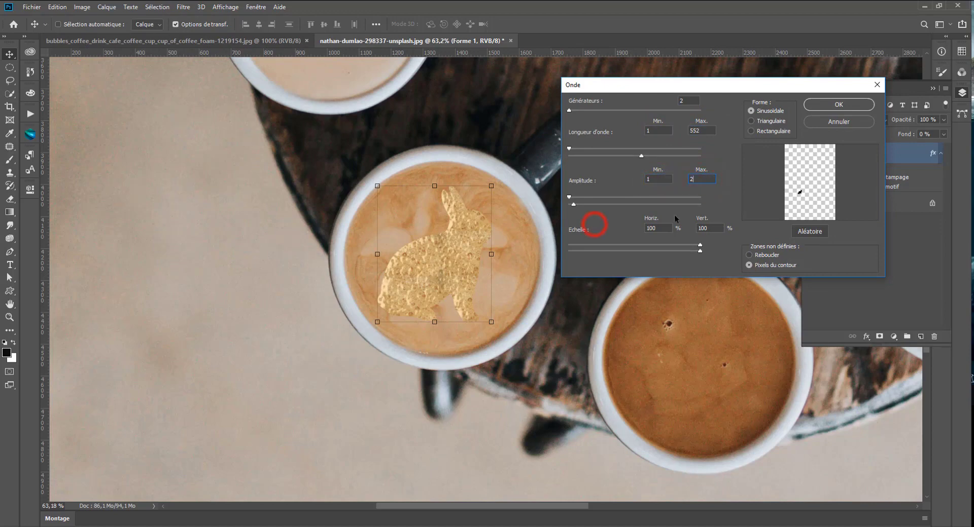
{"action": "left_click", "coordinate": [834, 108]}
{"action": "left_click", "coordinate": [832, 202]}
- Apply a Radial Blur filter with an amount of 1 to the rabbit layer
{"action": "left_click", "coordinate": [183, 6]}
{"action": "mouse_move", "coordinate": [189, 151]}
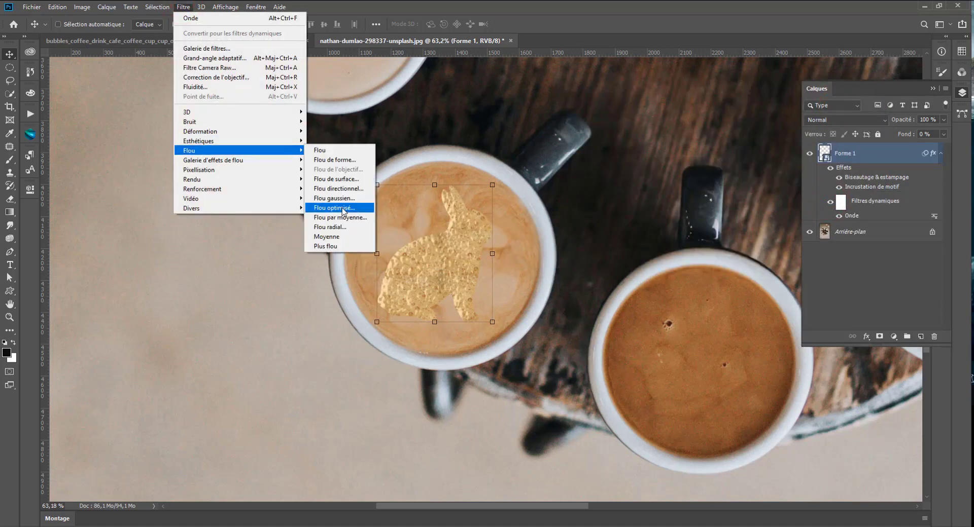
{"action": "left_click", "coordinate": [332, 227]}
{"action": "type", "text": "1"}
{"action": "left_click", "coordinate": [550, 227]}
{"action": "left_click", "coordinate": [550, 183]}
{"action": "left_click", "coordinate": [636, 130]}
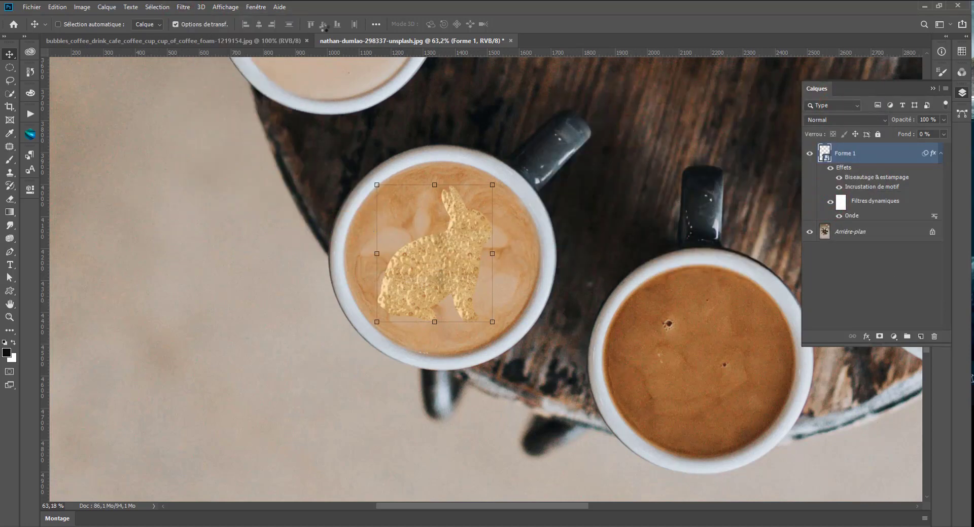
- Apply a Gaussian Blur filter to the rabbit layer
{"action": "left_click", "coordinate": [183, 6]}
{"action": "mouse_move", "coordinate": [203, 151]}
{"action": "left_click", "coordinate": [340, 198]}
{"action": "left_click", "coordinate": [302, 93]}
- Set the rabbit's bevel style to Biseau externe and adjust the scale of its pattern overlay
{"action": "scroll", "coordinate": [477, 256], "scroll_direction": "down", "scroll_amount": 6}
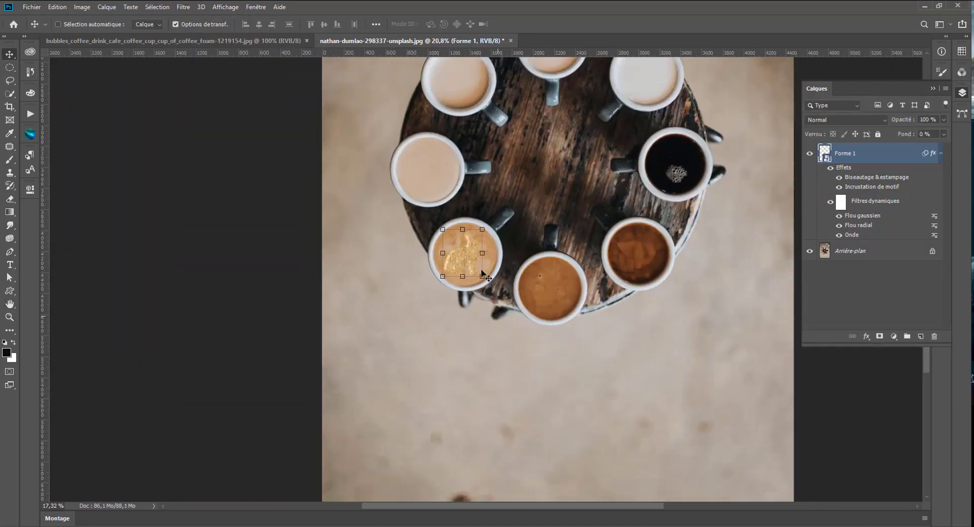
{"action": "scroll", "coordinate": [558, 249], "scroll_direction": "up", "scroll_amount": 6}
{"action": "double_click", "coordinate": [866, 176]}
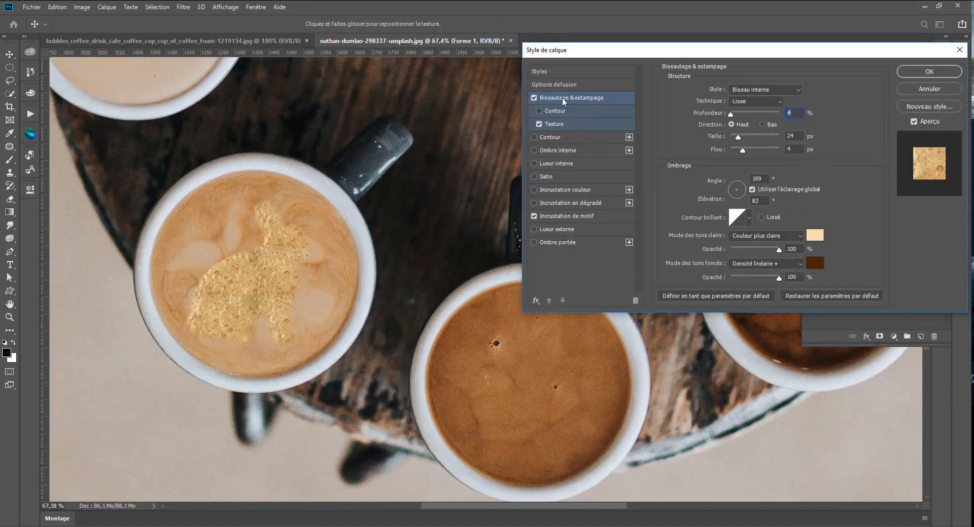
{"action": "left_click", "coordinate": [776, 90]}
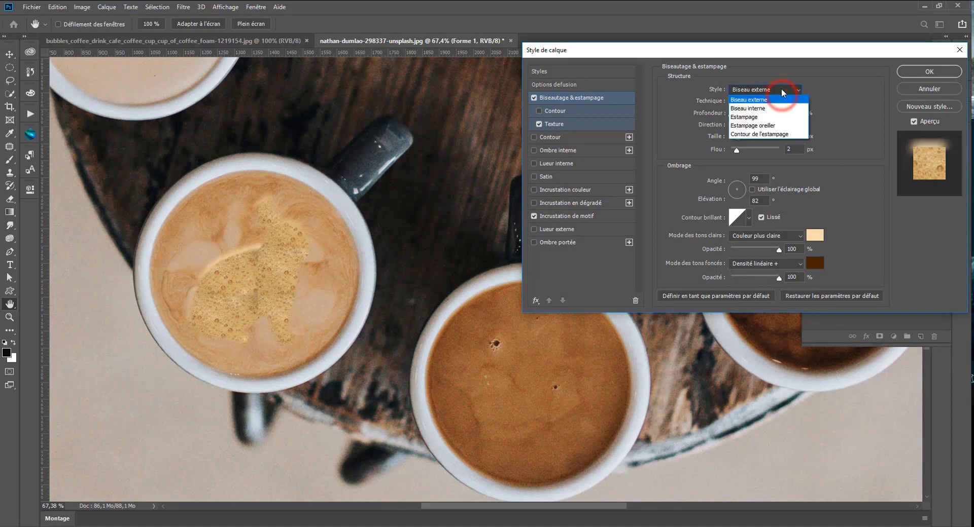
{"action": "left_click", "coordinate": [751, 103]}
{"action": "left_click", "coordinate": [562, 214]}
{"action": "left_click_drag", "start_coordinate": [718, 149], "coordinate": [721, 150]}
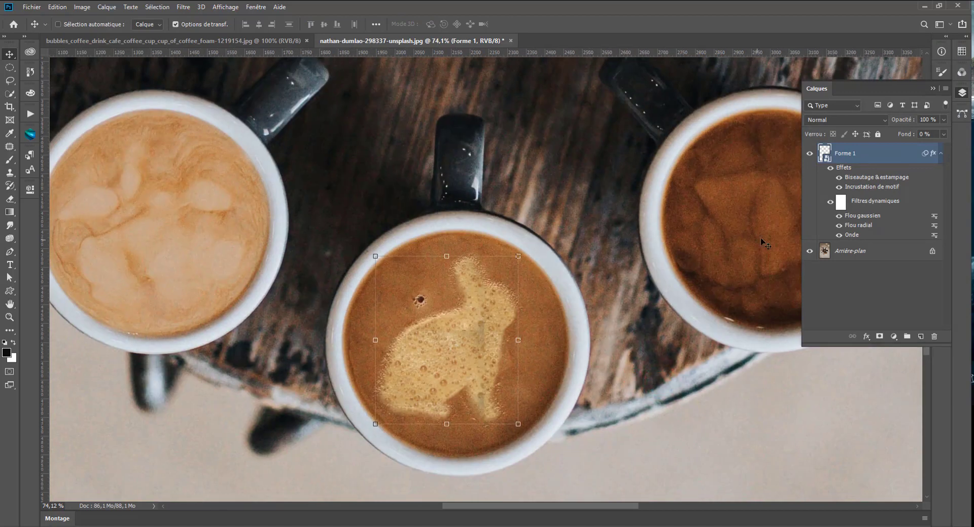
- Add a Satin effect to the rabbit layer and reduce the effect's opacity
{"action": "double_click", "coordinate": [882, 154]}
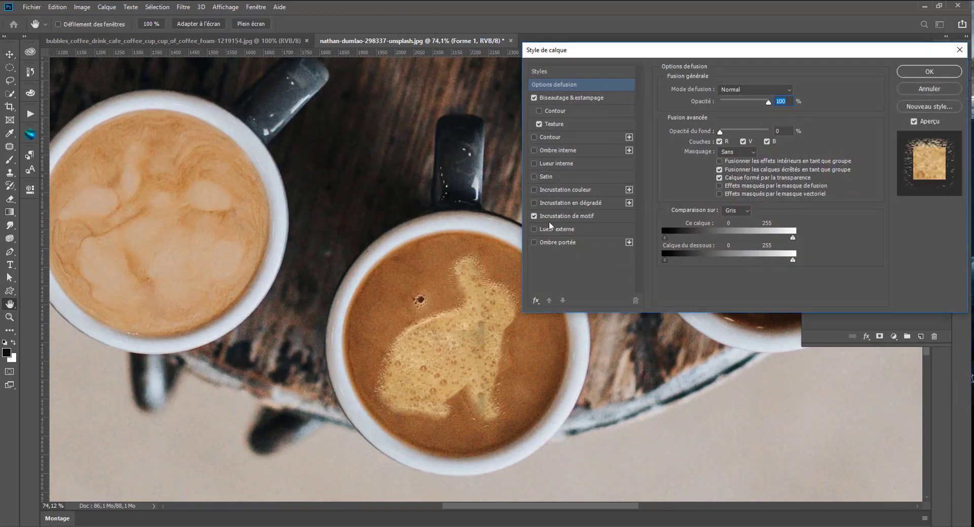
{"action": "left_click", "coordinate": [534, 177]}
{"action": "left_click", "coordinate": [553, 177]}
{"action": "left_click_drag", "start_coordinate": [738, 105], "coordinate": [718, 106]}
{"action": "left_click", "coordinate": [930, 71]}
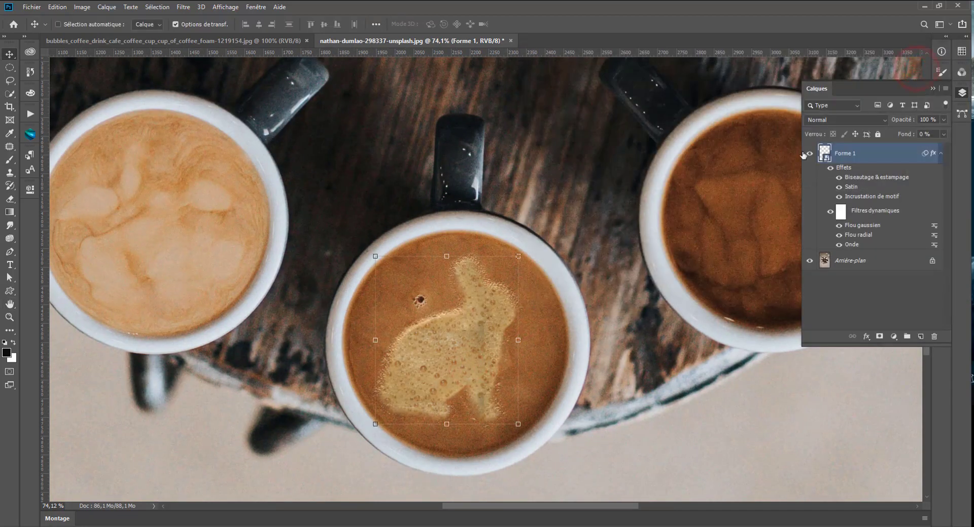
- Open the rabbit's smart object, draw a parrot custom shape filling the canvas height, and hide the rabbit layer
{"action": "double_click", "coordinate": [825, 154]}
{"action": "left_click", "coordinate": [9, 291]}
{"action": "left_click", "coordinate": [430, 25]}
{"action": "left_click", "coordinate": [588, 303]}
{"action": "left_click_drag", "start_coordinate": [554, 185], "coordinate": [376, 378]}
{"action": "left_click", "coordinate": [809, 173]}
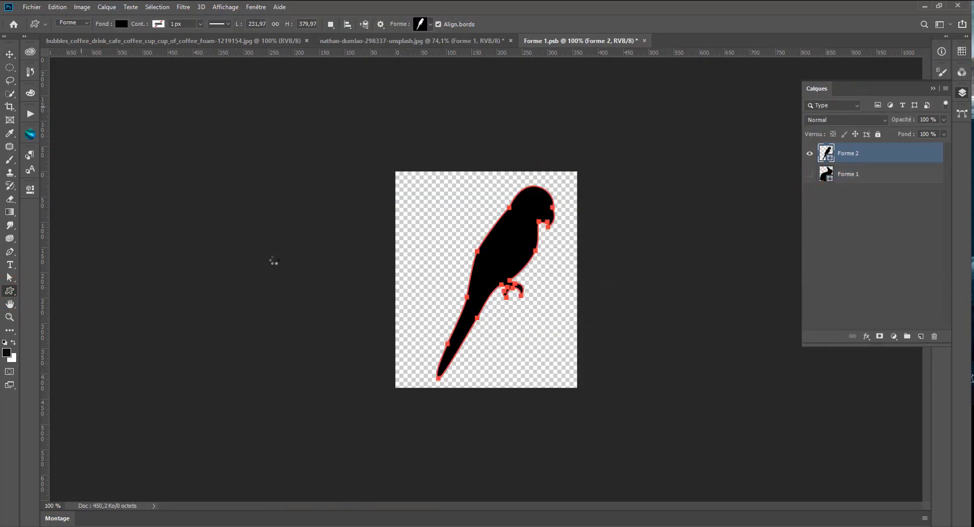
- Save the smart object's contents and return to the coffee cups photo
{"action": "key", "text": "ctrl+s"}
{"action": "left_click", "coordinate": [640, 41]}
{"action": "double_click", "coordinate": [824, 145]}
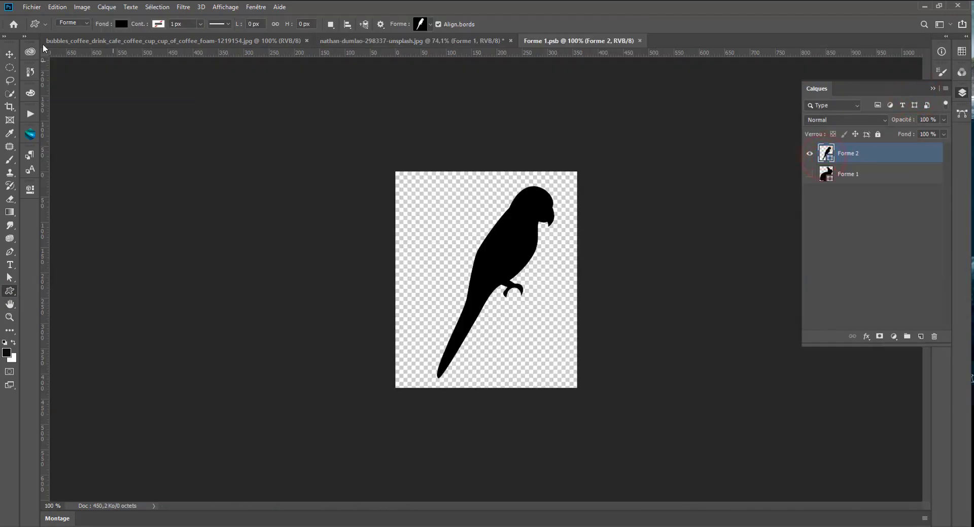
{"action": "left_click", "coordinate": [439, 185]}
{"action": "left_click", "coordinate": [437, 41]}
- Move the foam parrot between the cups and place it on the leftmost cup
{"action": "scroll", "coordinate": [468, 285], "scroll_direction": "down", "scroll_amount": 7}
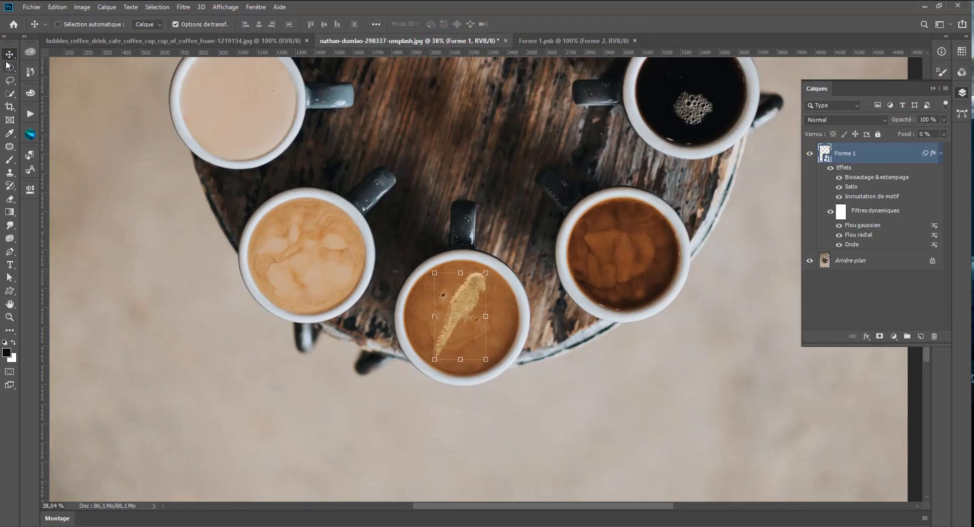
{"action": "left_click_drag", "start_coordinate": [464, 322], "coordinate": [617, 249]}
{"action": "left_click_drag", "start_coordinate": [649, 297], "coordinate": [528, 416]}
{"action": "left_click_drag", "start_coordinate": [502, 361], "coordinate": [123, 220]}
{"action": "left_click", "coordinate": [838, 187]}
{"action": "left_click_drag", "start_coordinate": [266, 241], "coordinate": [409, 279]}
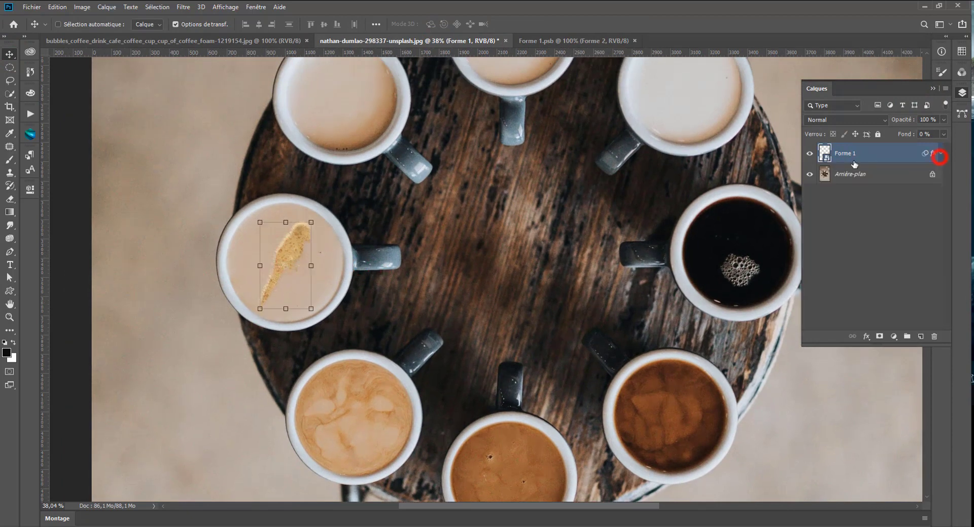
- Try swapping a parrot copy on the upper-left cup for the rabbit through its smart object, and delete the copy
{"action": "left_click_drag", "start_coordinate": [274, 265], "coordinate": [341, 98]}
{"action": "scroll", "coordinate": [408, 280], "scroll_direction": "up", "scroll_amount": 2}
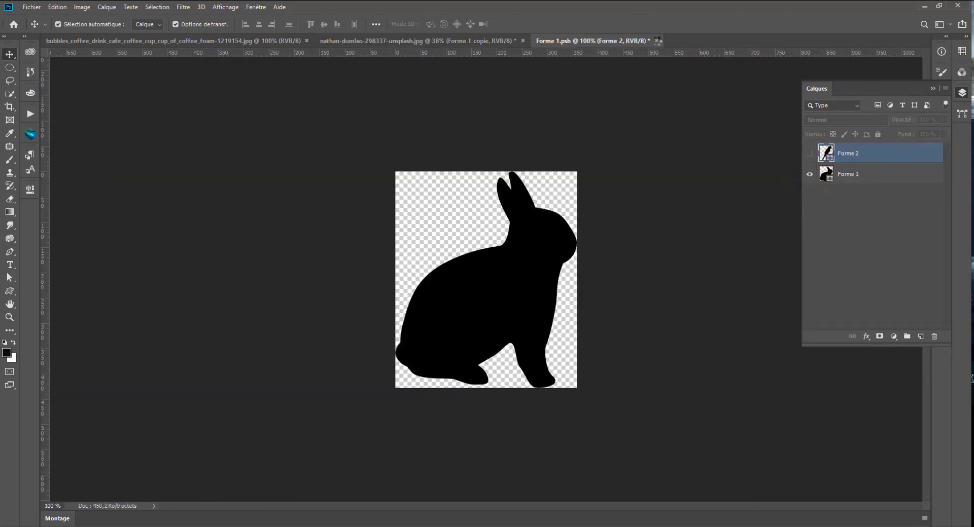
{"action": "left_click", "coordinate": [657, 41]}
{"action": "right_click", "coordinate": [878, 156]}
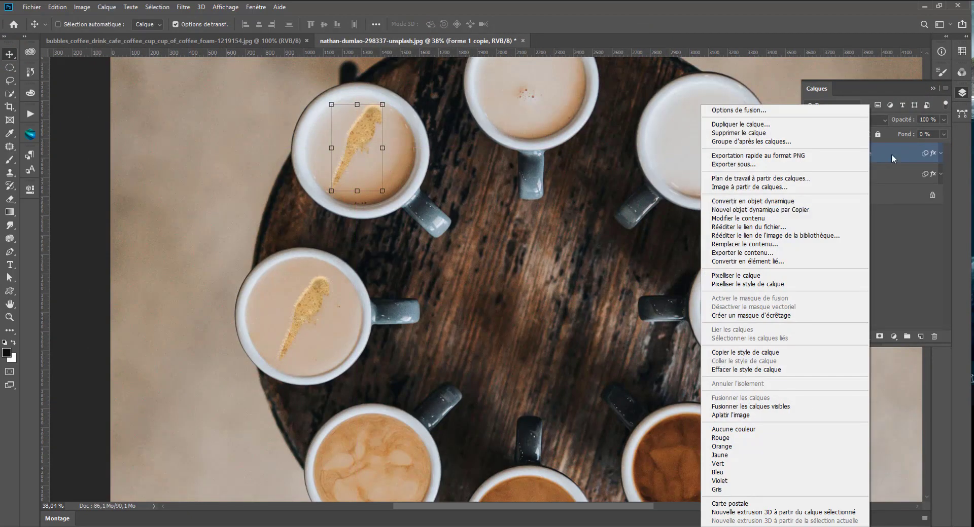
{"action": "left_click_drag", "start_coordinate": [891, 158], "coordinate": [934, 337]}
- Create an independent smart object copy of the parrot layer and switch its contents from the parrot to the rabbit
{"action": "right_click", "coordinate": [850, 153]}
{"action": "left_click", "coordinate": [735, 210]}
{"action": "double_click", "coordinate": [826, 153]}
{"action": "left_click", "coordinate": [655, 40]}
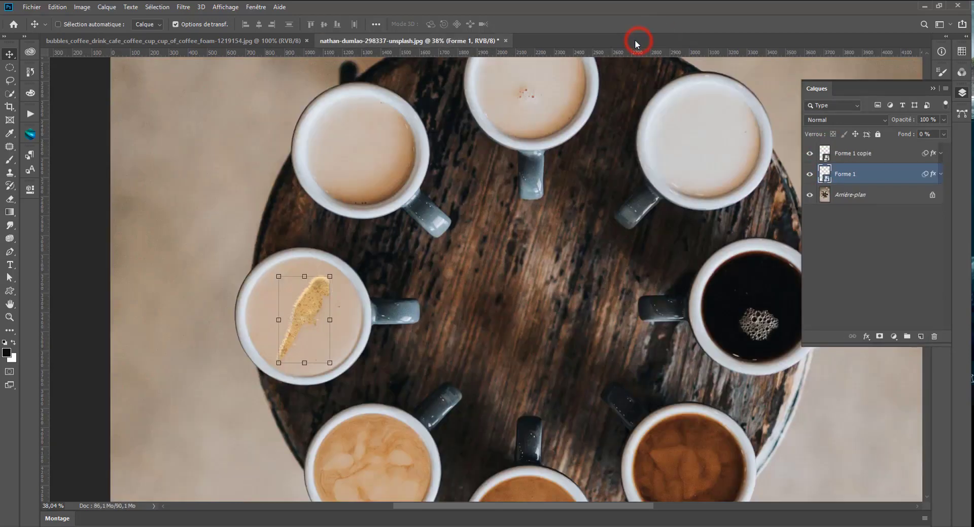
{"action": "left_click", "coordinate": [809, 153]}
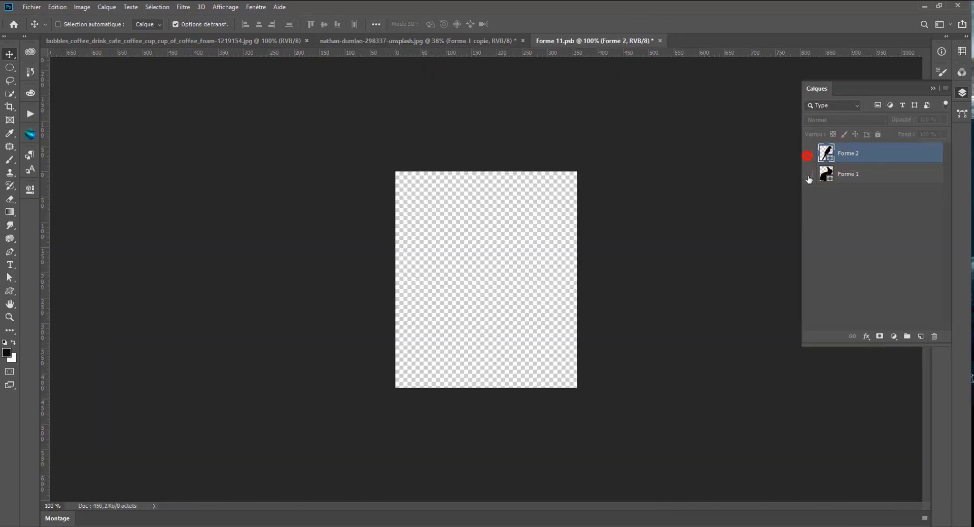
{"action": "left_click", "coordinate": [809, 174]}
{"action": "left_click", "coordinate": [657, 41]}
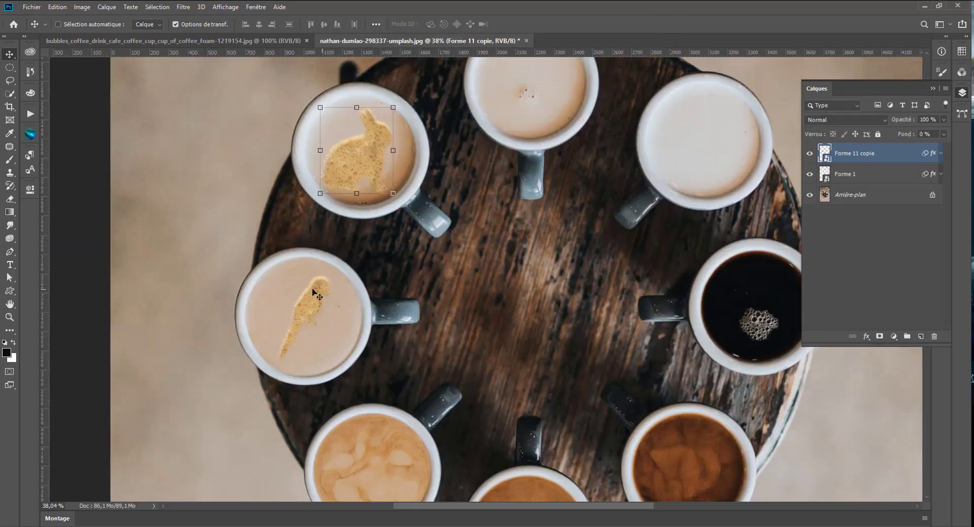
- Scale the rabbit on the upper-left cup down to about 93.85%
{"action": "left_click", "coordinate": [393, 188]}
{"action": "left_click", "coordinate": [500, 215]}
{"action": "left_click_drag", "start_coordinate": [393, 188], "coordinate": [390, 185]}
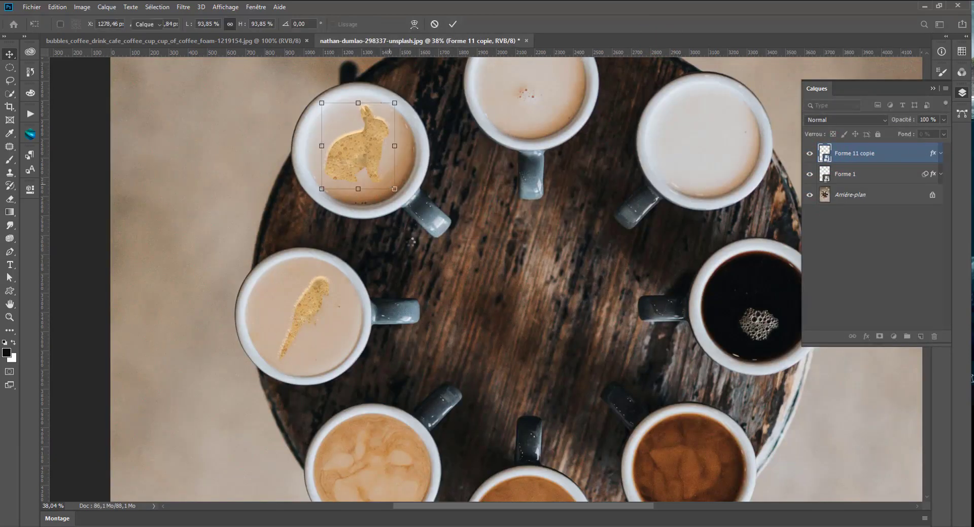
{"action": "key", "text": "Return"}
- Add a colour overlay to the rabbit on the upper-left cup and change the overlay's blend mode
{"action": "key", "text": "ctrl+0"}
{"action": "left_click", "coordinate": [941, 154]}
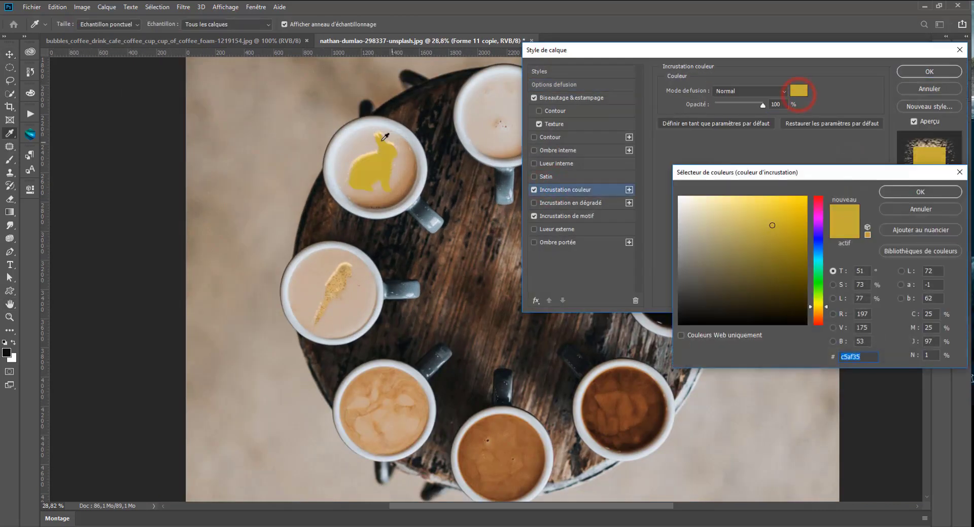
{"action": "left_click", "coordinate": [734, 91]}
{"action": "left_click", "coordinate": [726, 108]}
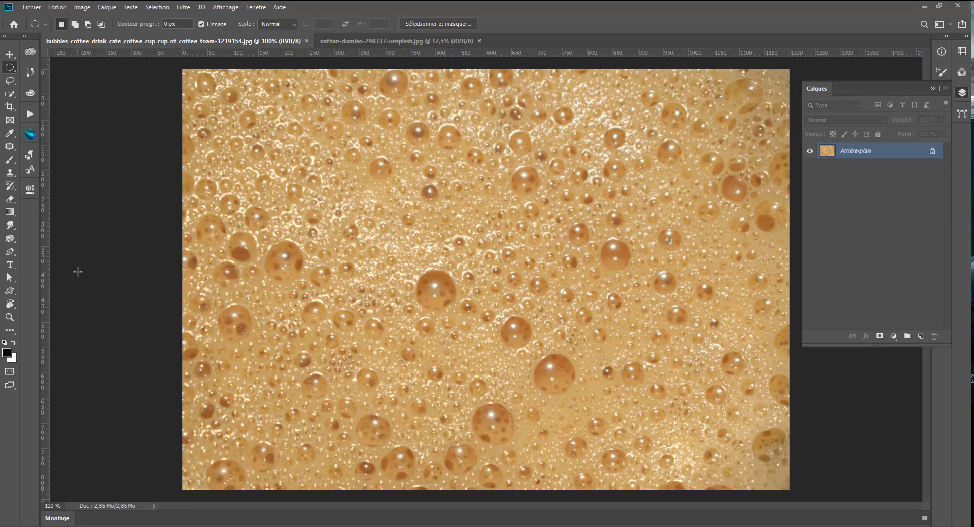
- Examine the cups in the coffee photo up close and return to the foam bubbles image
{"action": "left_click", "coordinate": [328, 40]}
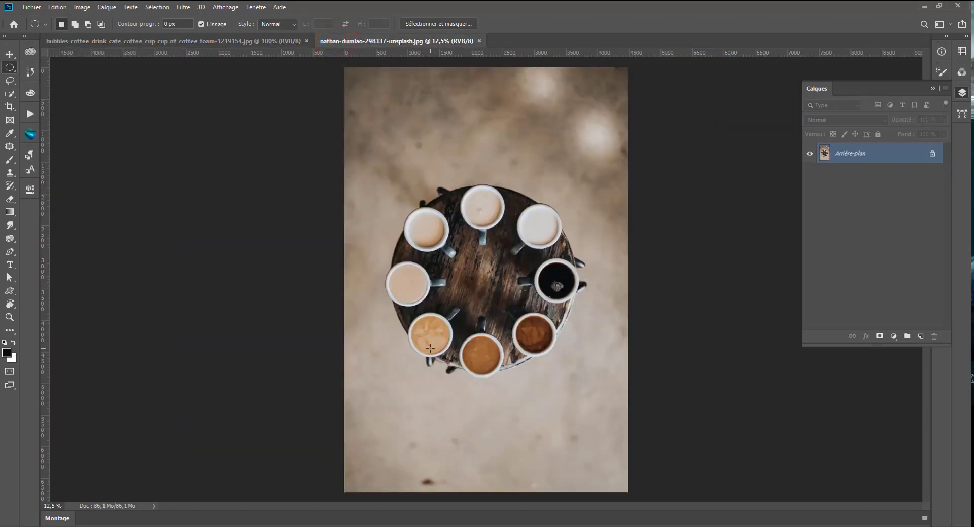
{"action": "scroll", "coordinate": [430, 349], "scroll_direction": "up", "scroll_amount": 3}
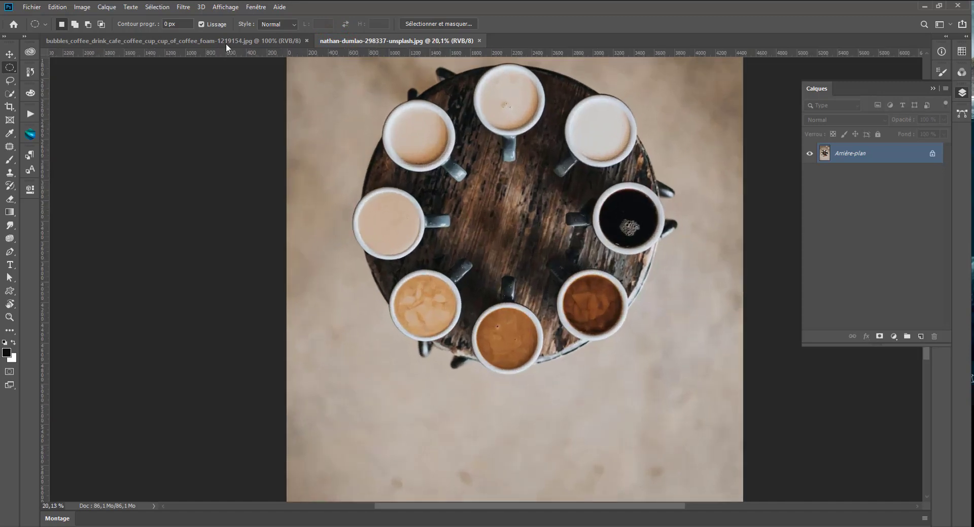
{"action": "left_click", "coordinate": [226, 42]}
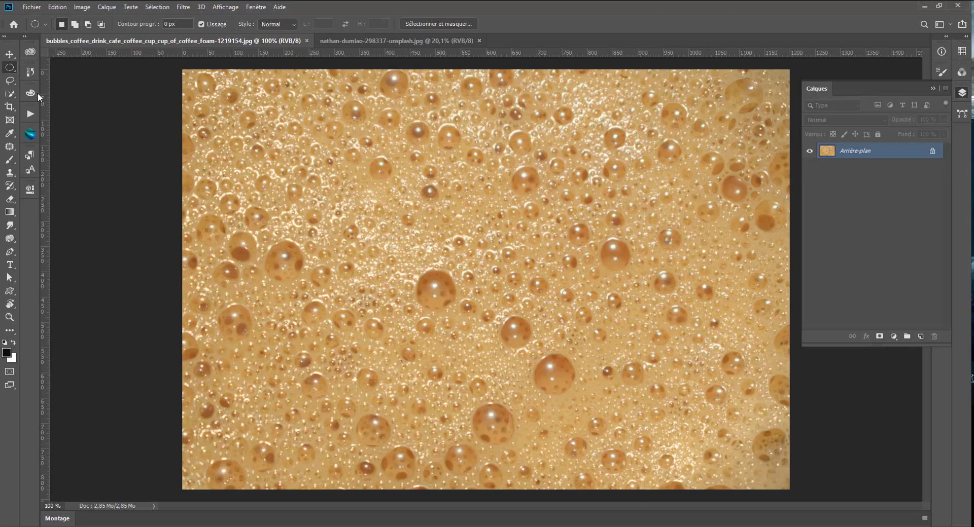
- Define the foam bubbles image as a pattern named coffee
{"action": "left_click", "coordinate": [82, 7]}
{"action": "mouse_move", "coordinate": [55, 5]}
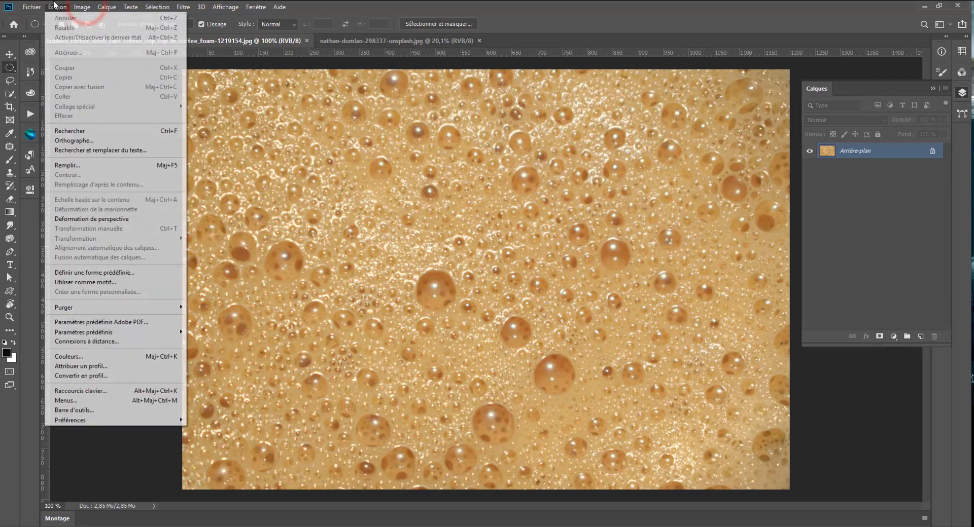
{"action": "left_click", "coordinate": [80, 283]}
{"action": "type", "text": "c"}
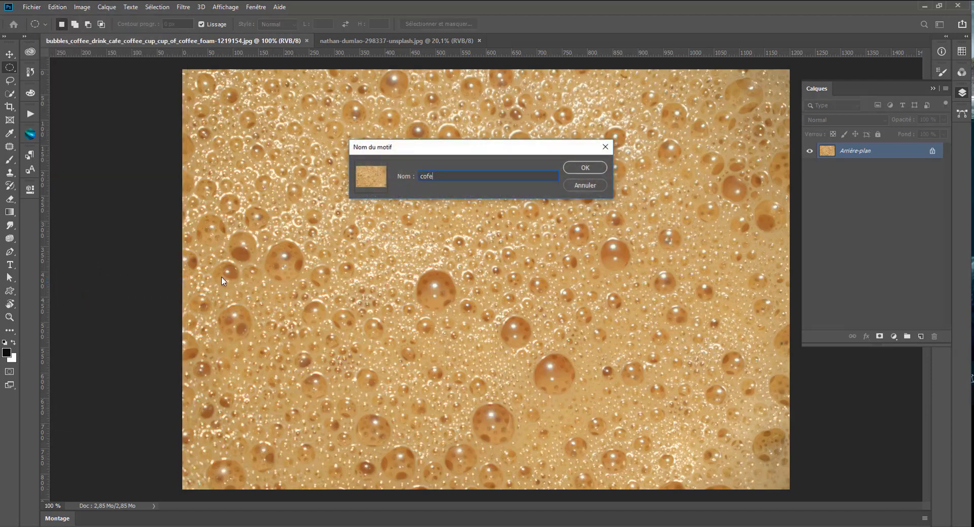
{"action": "type", "text": "offee"}
{"action": "key", "text": "Return"}
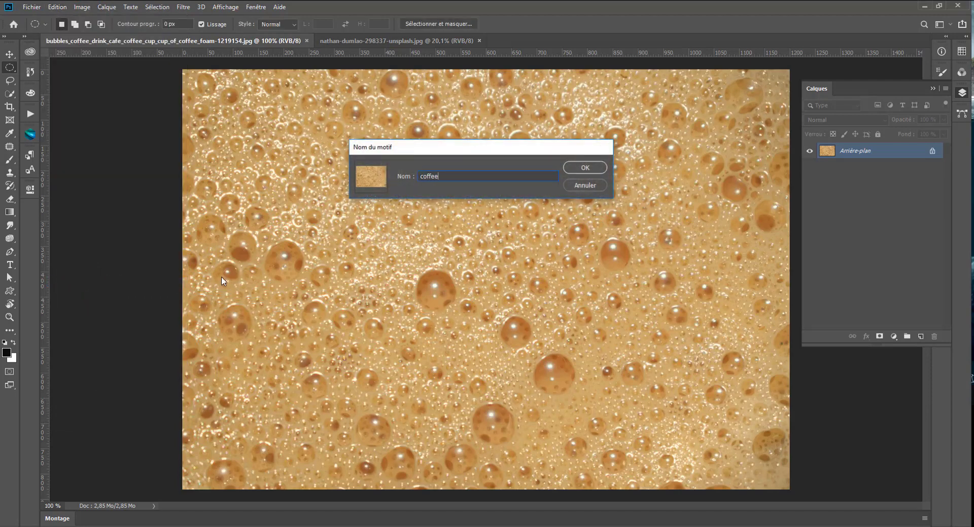
- Switch to the coffee cups photo and set the Custom Shape tool to the rabbit shape in Forme mode
{"action": "left_click", "coordinate": [415, 41]}
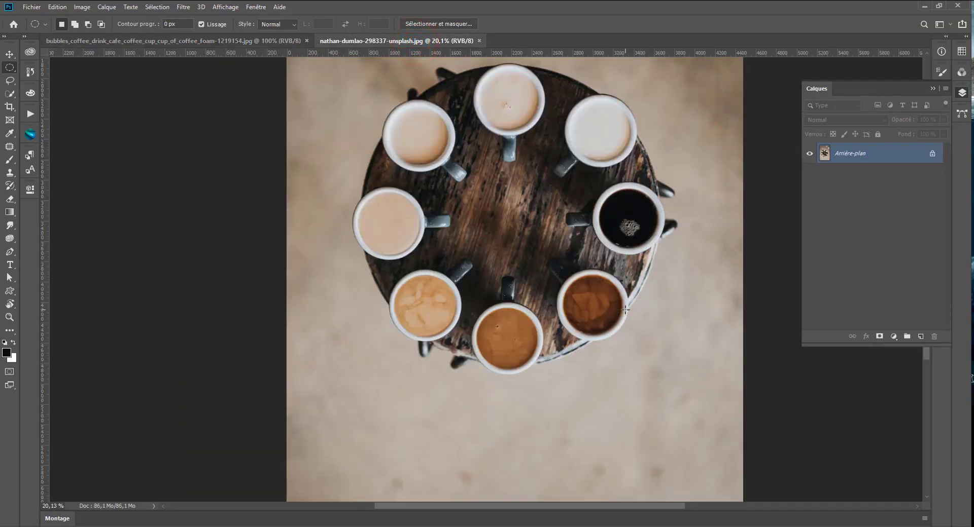
{"action": "left_click", "coordinate": [9, 290]}
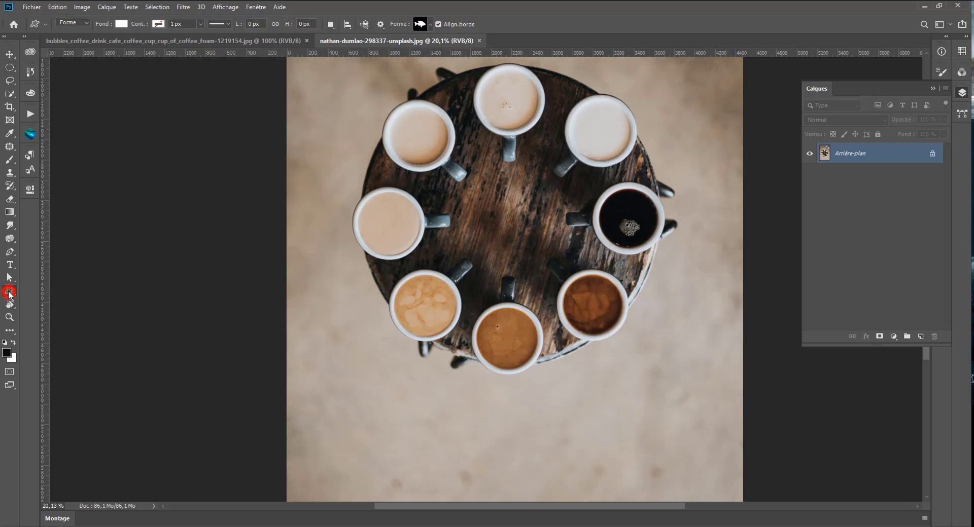
{"action": "right_click", "coordinate": [426, 236]}
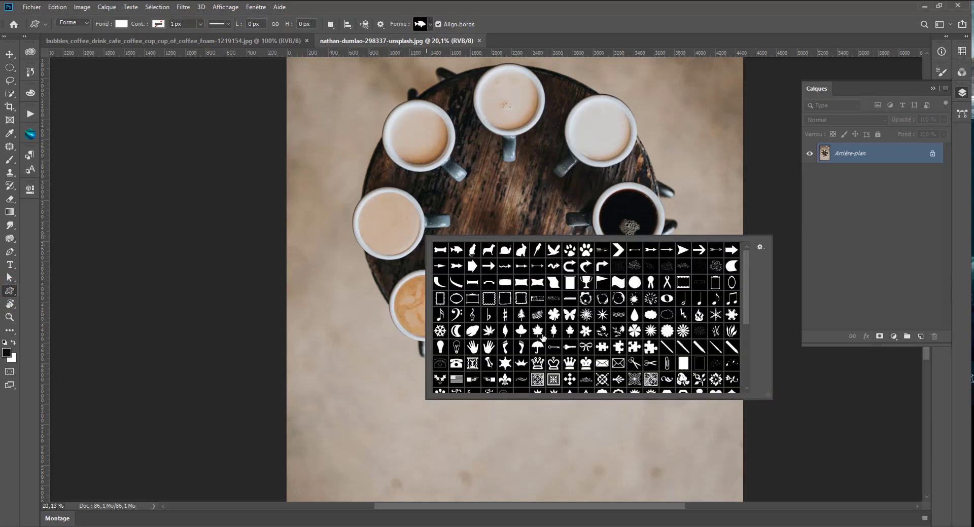
{"action": "scroll", "coordinate": [543, 333], "scroll_direction": "down", "scroll_amount": 2}
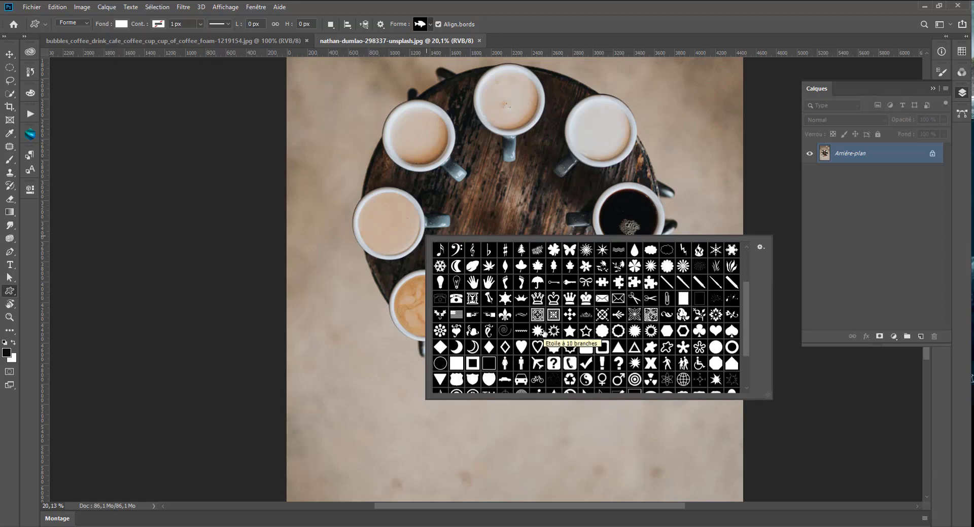
{"action": "scroll", "coordinate": [543, 332], "scroll_direction": "up", "scroll_amount": 2}
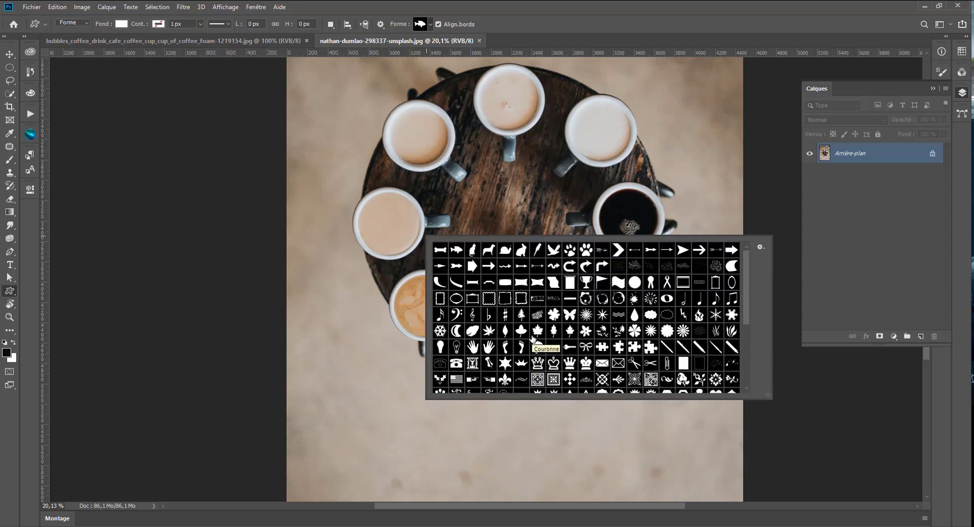
{"action": "left_click", "coordinate": [522, 250]}
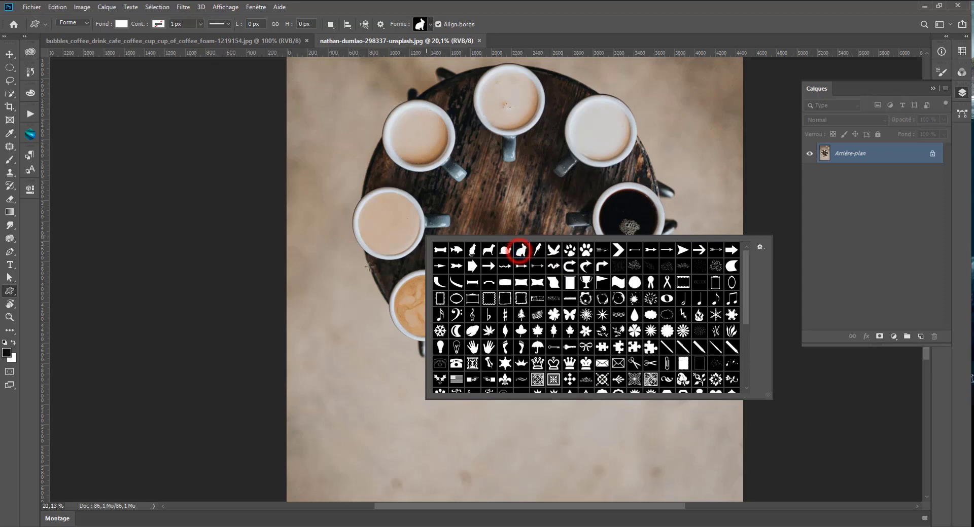
{"action": "left_click", "coordinate": [72, 23]}
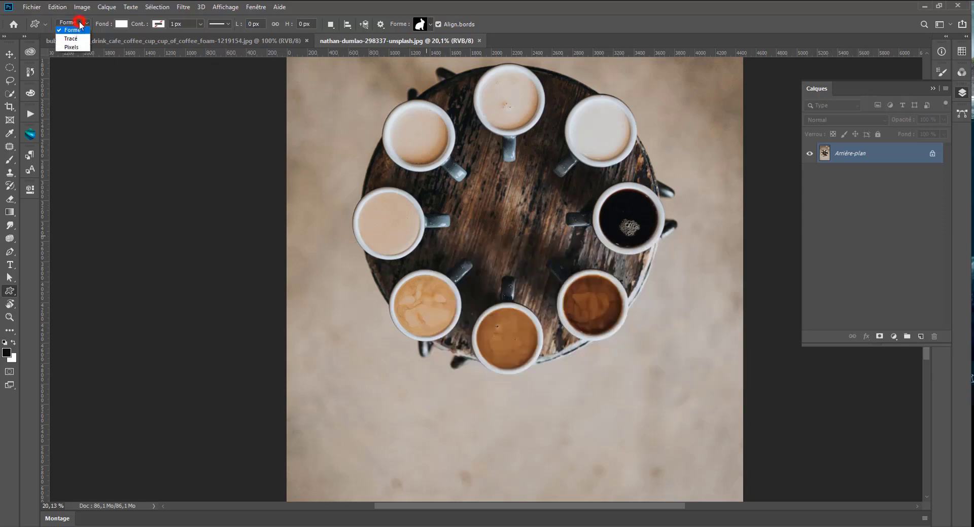
{"action": "left_click", "coordinate": [72, 32]}
- Draw a rabbit about 359 by 428 px on the lower-left cup and move it towards the middle of the coffee
{"action": "scroll", "coordinate": [396, 276], "scroll_direction": "up", "scroll_amount": 3}
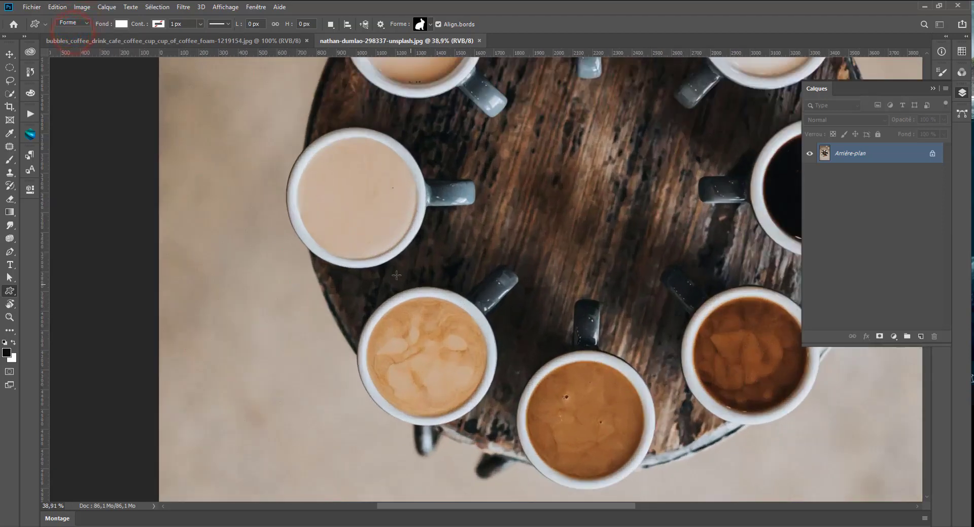
{"action": "left_click_drag", "start_coordinate": [503, 413], "coordinate": [487, 326]}
{"action": "scroll", "coordinate": [380, 274], "scroll_direction": "up", "scroll_amount": 7}
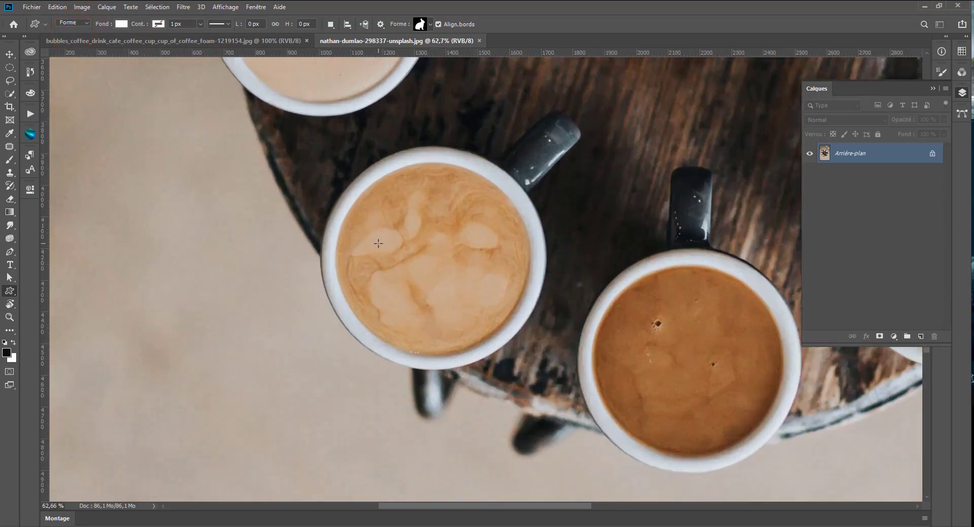
{"action": "scroll", "coordinate": [446, 265], "scroll_direction": "down", "scroll_amount": 1}
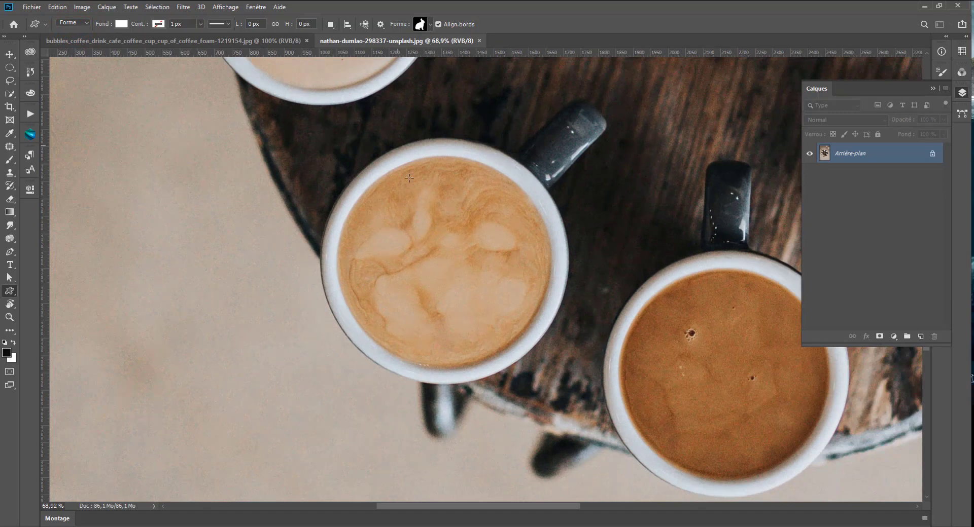
{"action": "left_click_drag", "start_coordinate": [396, 196], "coordinate": [532, 357]}
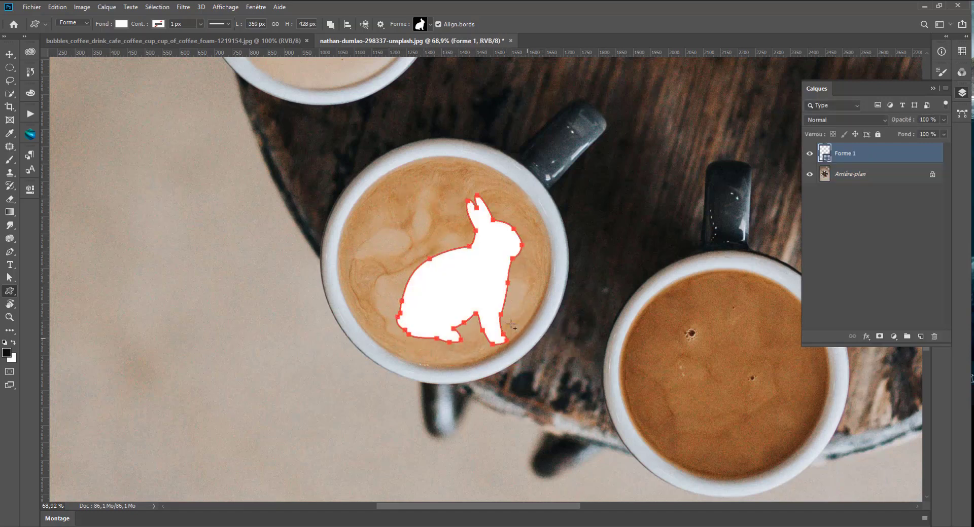
{"action": "key", "text": "v"}
{"action": "left_click_drag", "start_coordinate": [458, 286], "coordinate": [431, 271]}
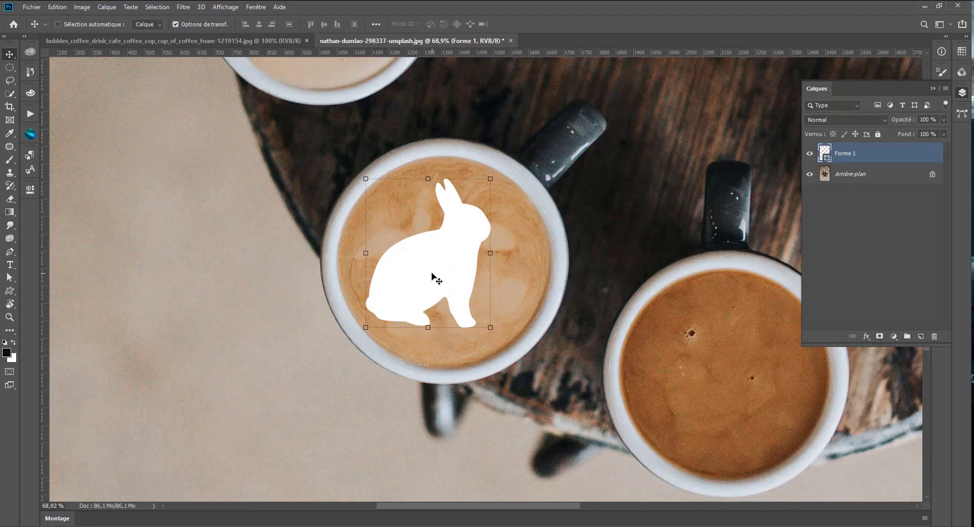
- Fill the rabbit shape with black (#000000) and centre it on the lower-left cup's coffee
{"action": "double_click", "coordinate": [824, 153]}
{"action": "left_click_drag", "start_coordinate": [710, 289], "coordinate": [679, 324]}
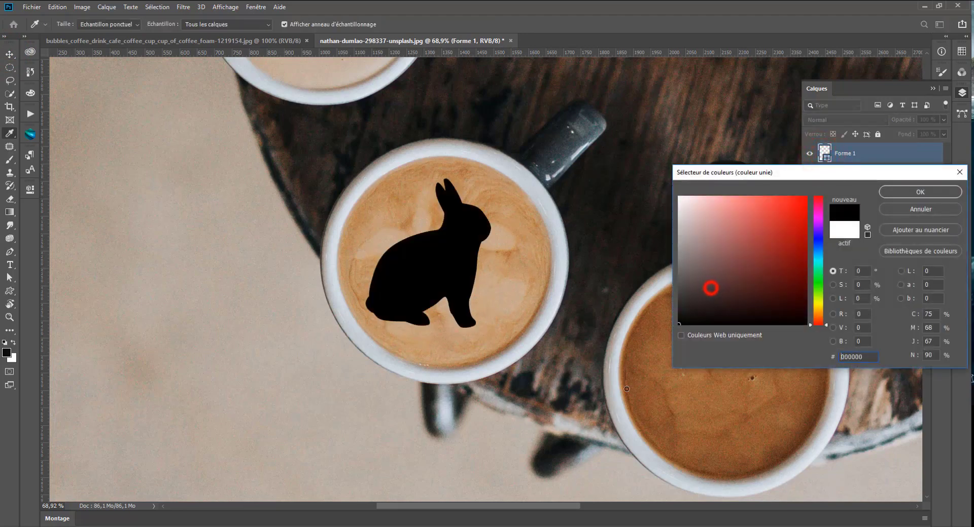
{"action": "left_click", "coordinate": [920, 192]}
{"action": "key", "text": "v"}
{"action": "left_click_drag", "start_coordinate": [451, 275], "coordinate": [458, 282]}
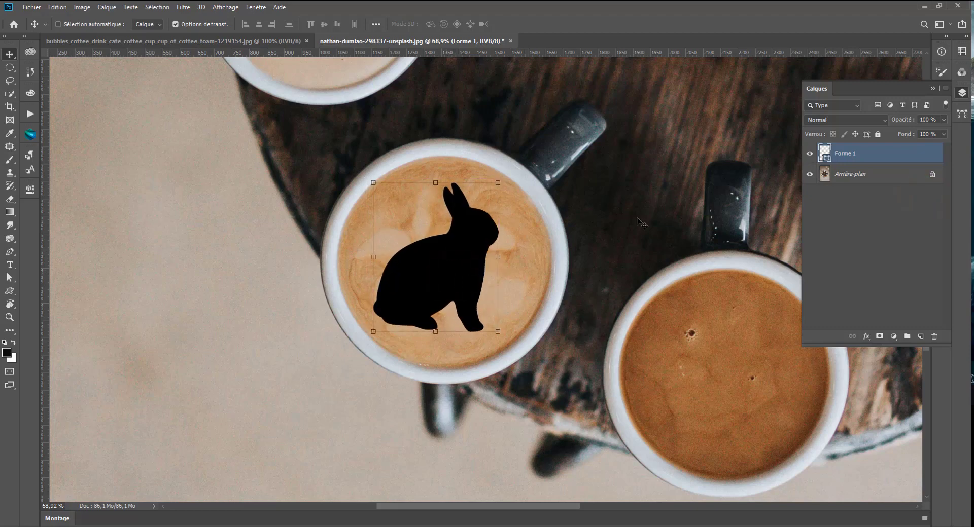
- Convert the rabbit layer to a smart object and set its fill opacity to 0%
{"action": "right_click", "coordinate": [881, 154]}
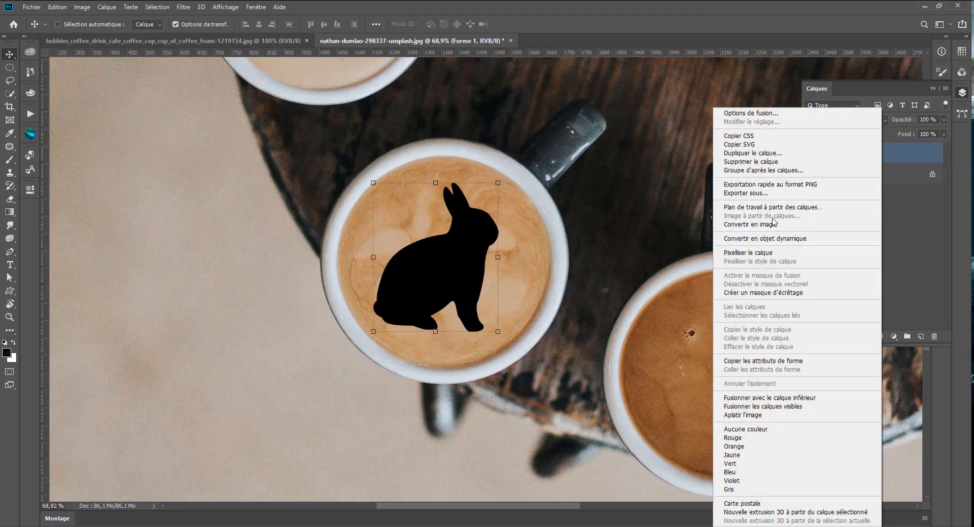
{"action": "left_click", "coordinate": [768, 239]}
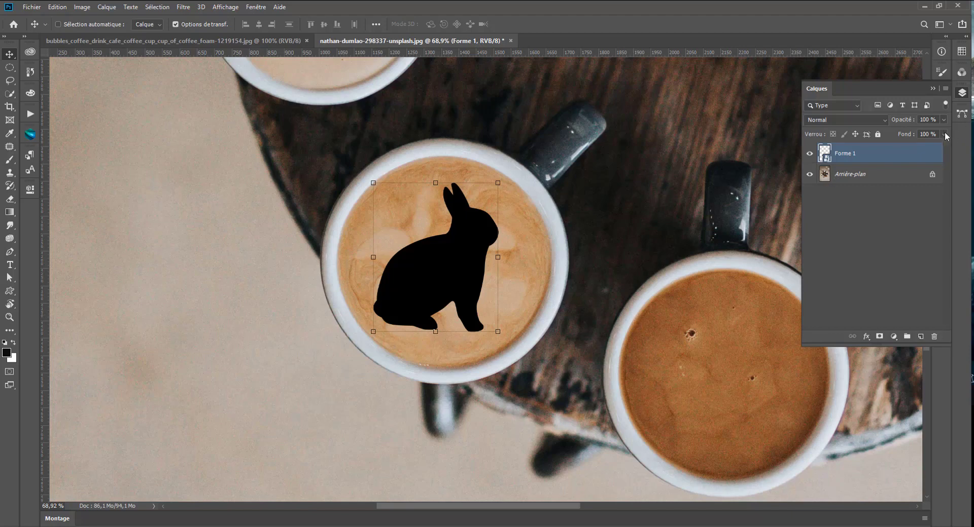
{"action": "left_click_drag", "start_coordinate": [947, 137], "coordinate": [869, 151]}
- Add a pattern overlay to the rabbit layer using the coffee foam pattern at 23% scale
{"action": "double_click", "coordinate": [869, 152]}
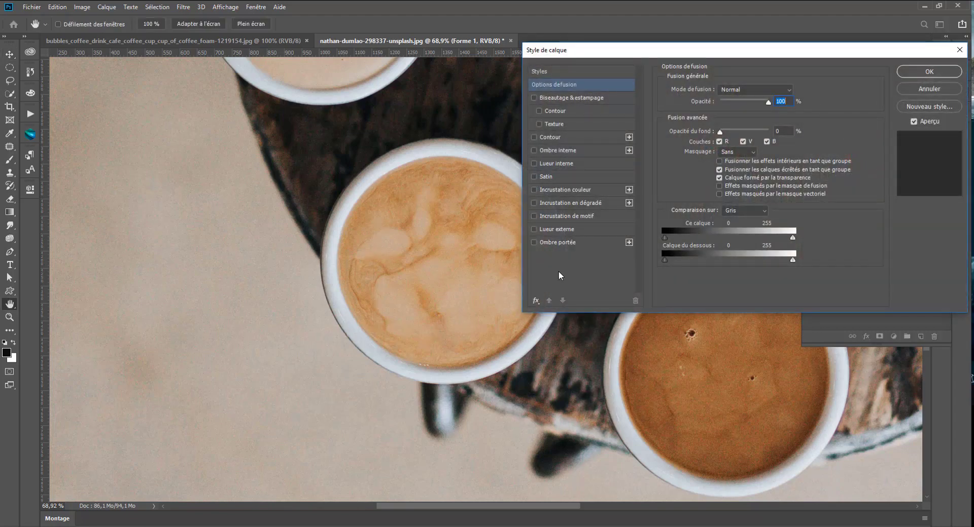
{"action": "left_click", "coordinate": [546, 216]}
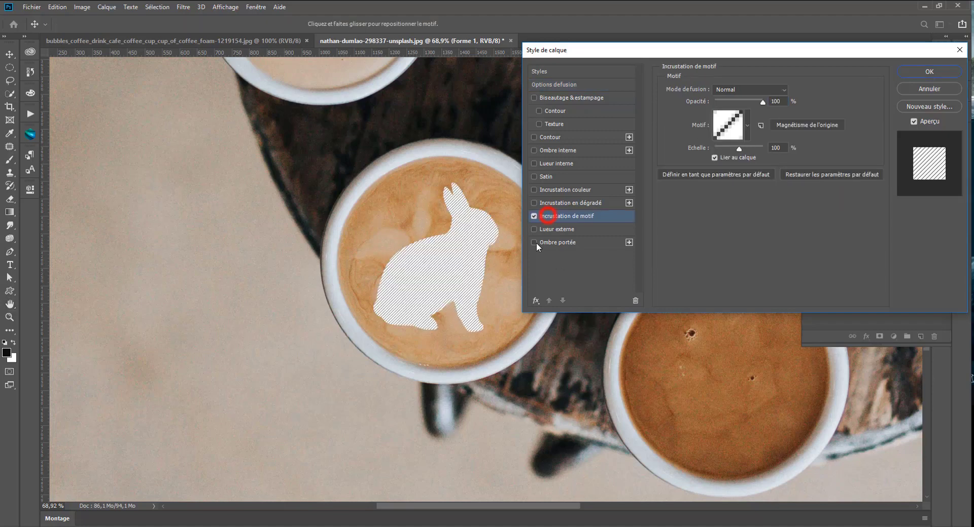
{"action": "left_click", "coordinate": [747, 127]}
{"action": "left_click", "coordinate": [728, 188]}
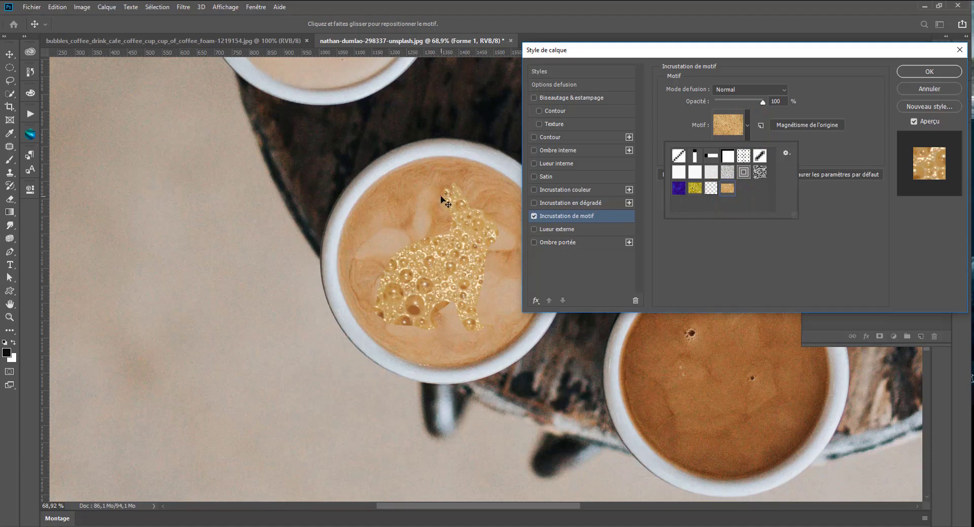
{"action": "left_click", "coordinate": [717, 261]}
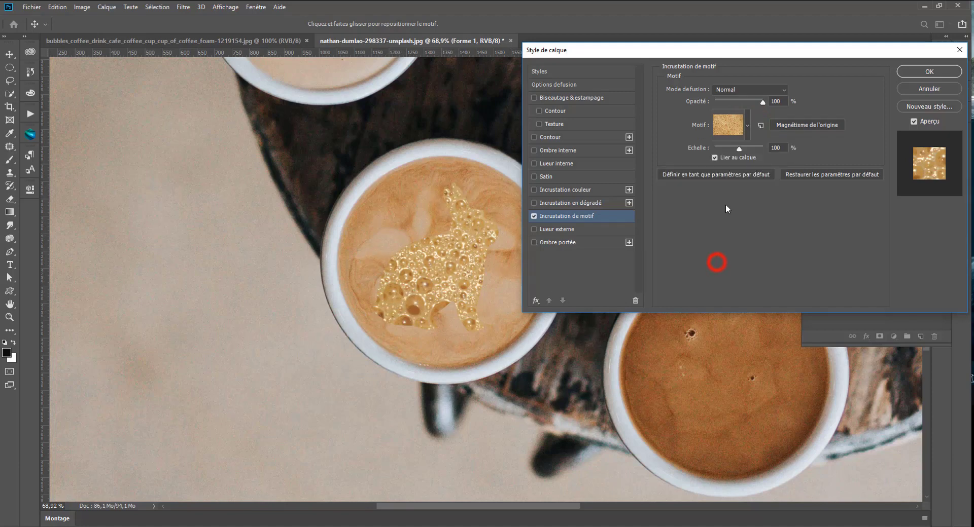
{"action": "left_click_drag", "start_coordinate": [739, 148], "coordinate": [720, 151]}
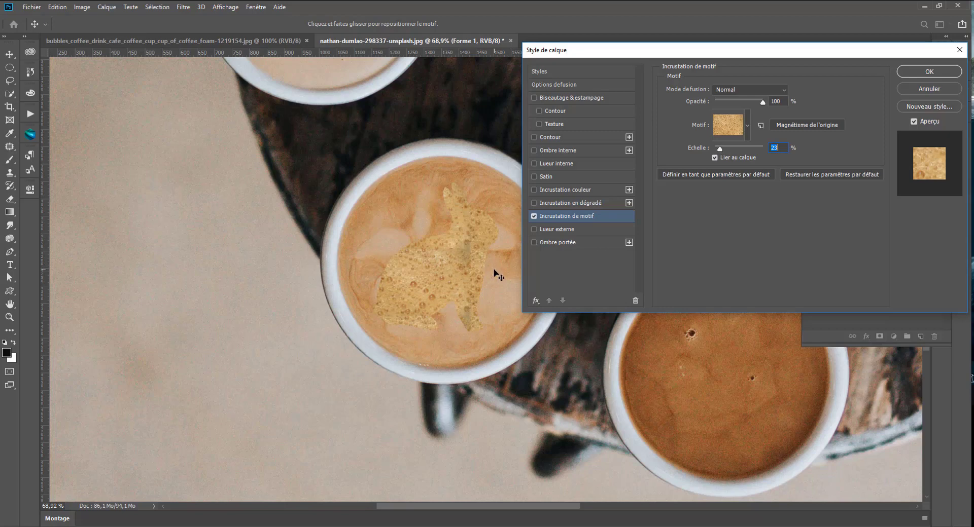
- Add an inner bevel to the rabbit with 1% depth, 20 px size and 2 px softening
{"action": "left_click", "coordinate": [548, 97]}
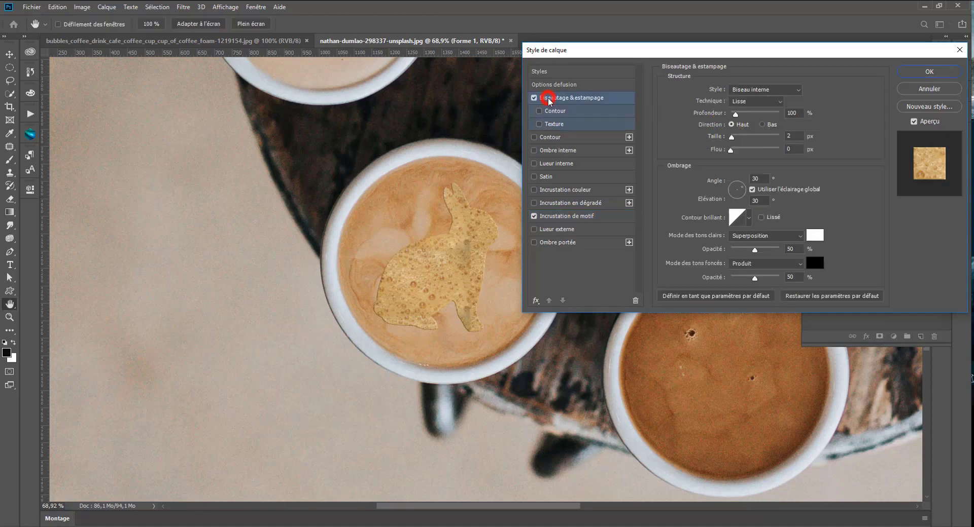
{"action": "left_click", "coordinate": [783, 90]}
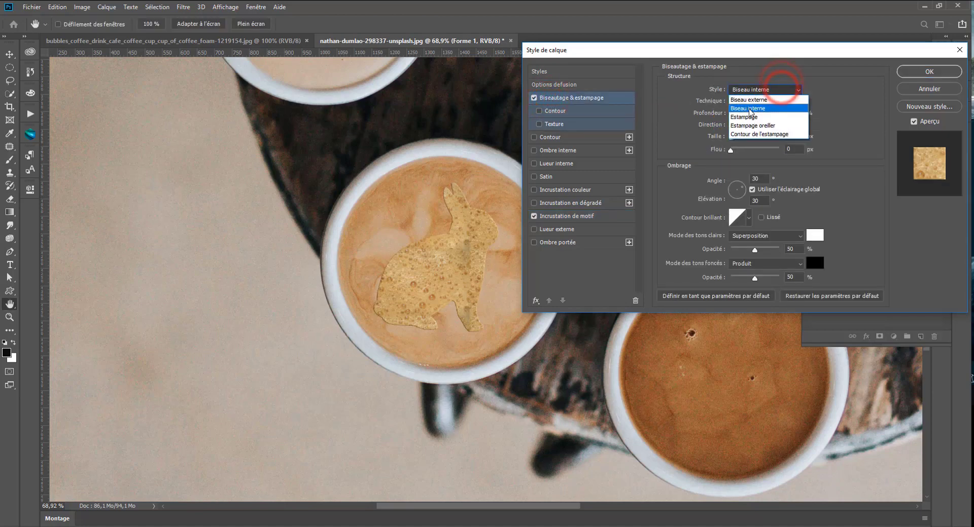
{"action": "left_click", "coordinate": [750, 109]}
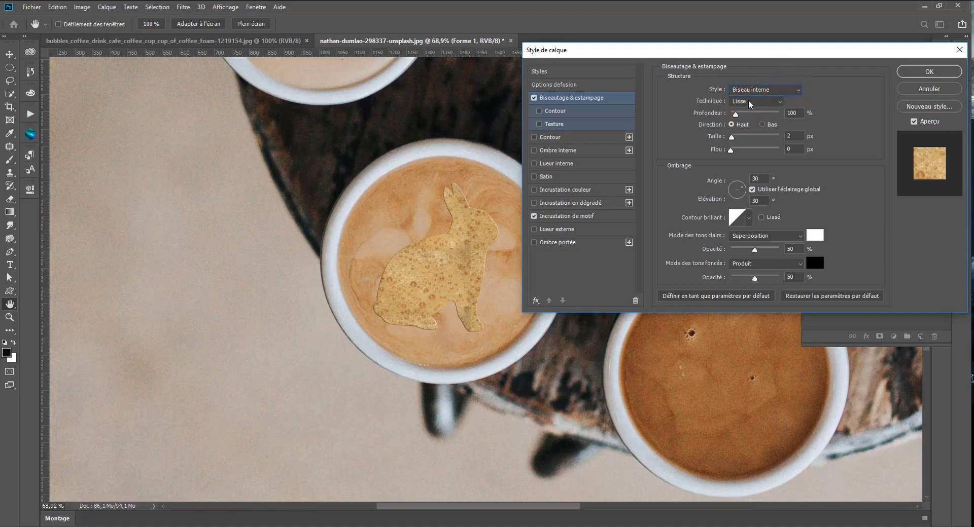
{"action": "left_click", "coordinate": [793, 112]}
{"action": "type", "text": "1"}
{"action": "left_click", "coordinate": [791, 135]}
{"action": "type", "text": "20"}
{"action": "left_click", "coordinate": [800, 151]}
{"action": "type", "text": "2"}
{"action": "left_click", "coordinate": [540, 100]}
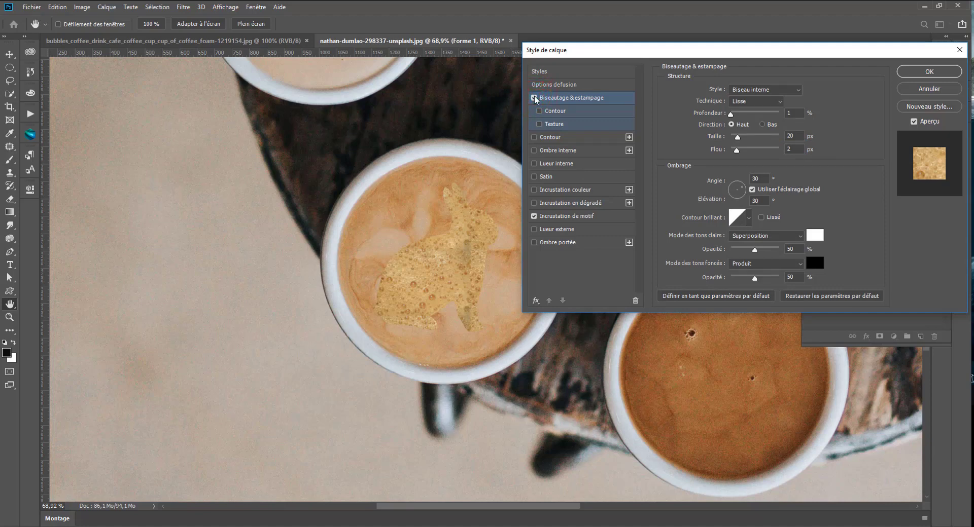
- Set the bevel's shading angle to 99° and its elevation to 82°
{"action": "left_click", "coordinate": [759, 178]}
{"action": "left_click", "coordinate": [764, 200]}
{"action": "type", "text": "82"}
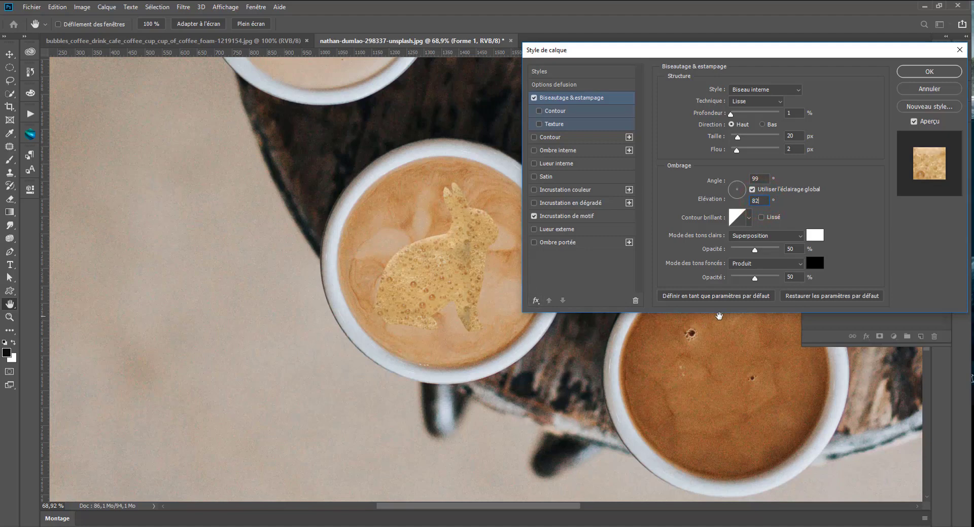
- Set the bevel's highlight mode to Couleur plus claire with 100% opacity
{"action": "left_click", "coordinate": [775, 237]}
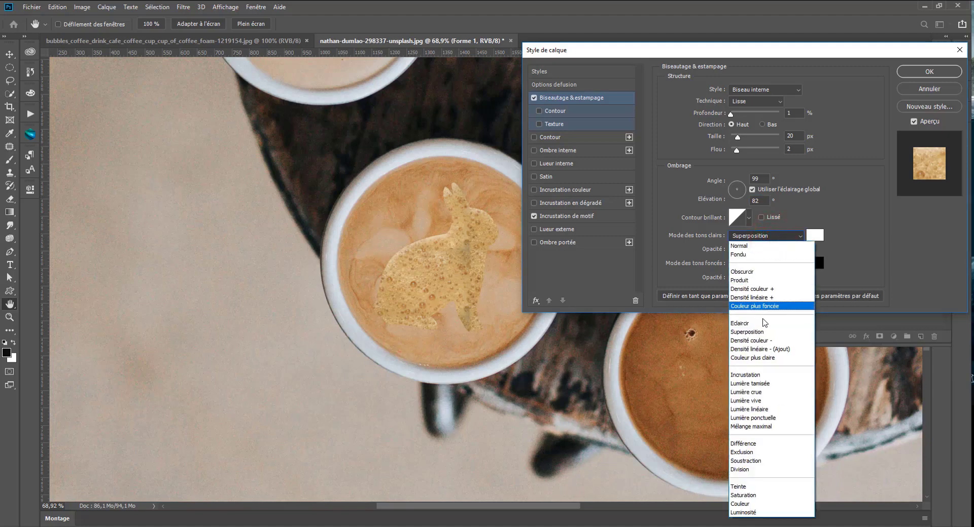
{"action": "left_click", "coordinate": [751, 359]}
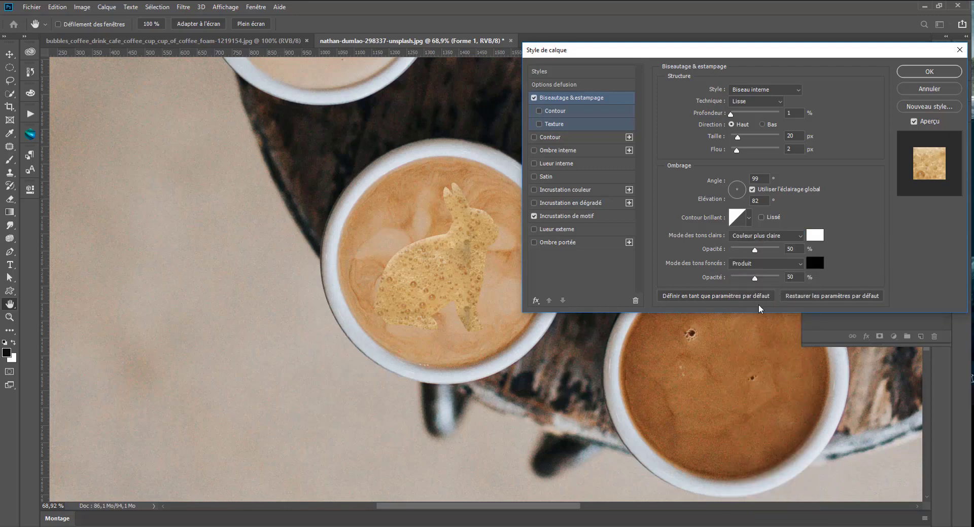
{"action": "left_click_drag", "start_coordinate": [756, 250], "coordinate": [799, 249]}
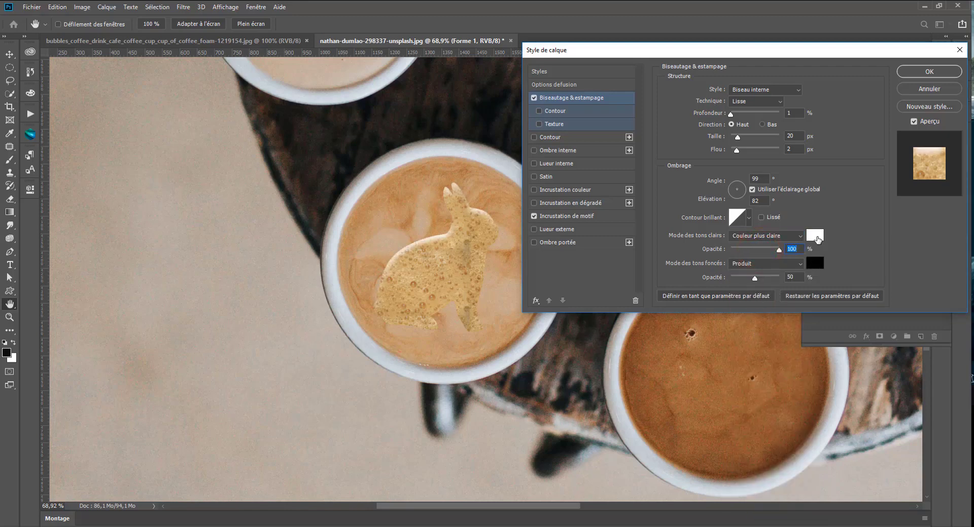
- Set the bevel's highlight colour to #f8ddaa after sampling tones from the coffee
{"action": "left_click", "coordinate": [815, 235]}
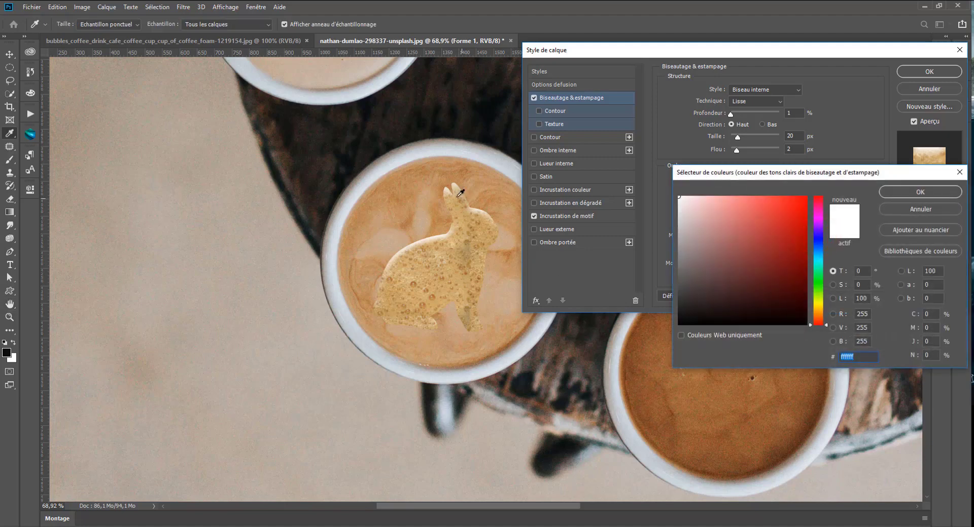
{"action": "left_click", "coordinate": [395, 214]}
{"action": "left_click", "coordinate": [421, 222]}
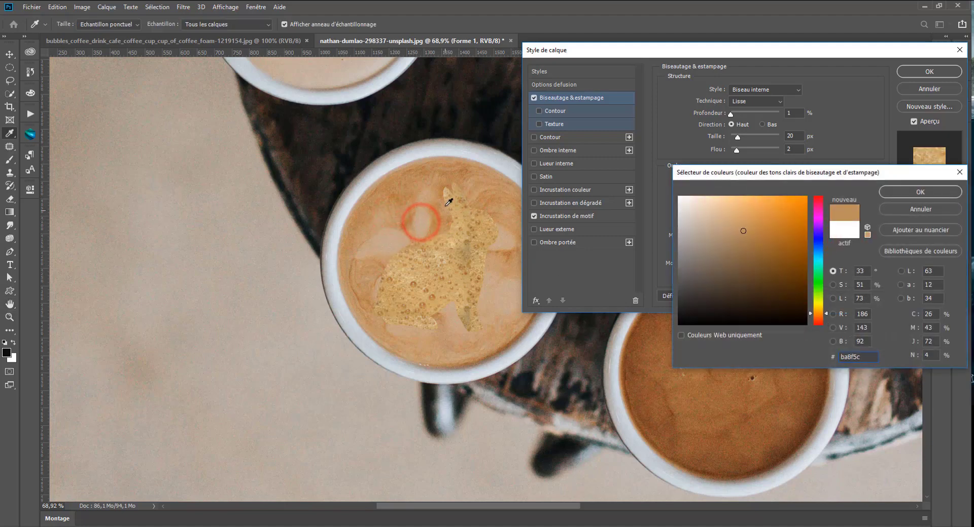
{"action": "left_click", "coordinate": [401, 200]}
{"action": "left_click", "coordinate": [412, 223]}
{"action": "left_click", "coordinate": [870, 361]}
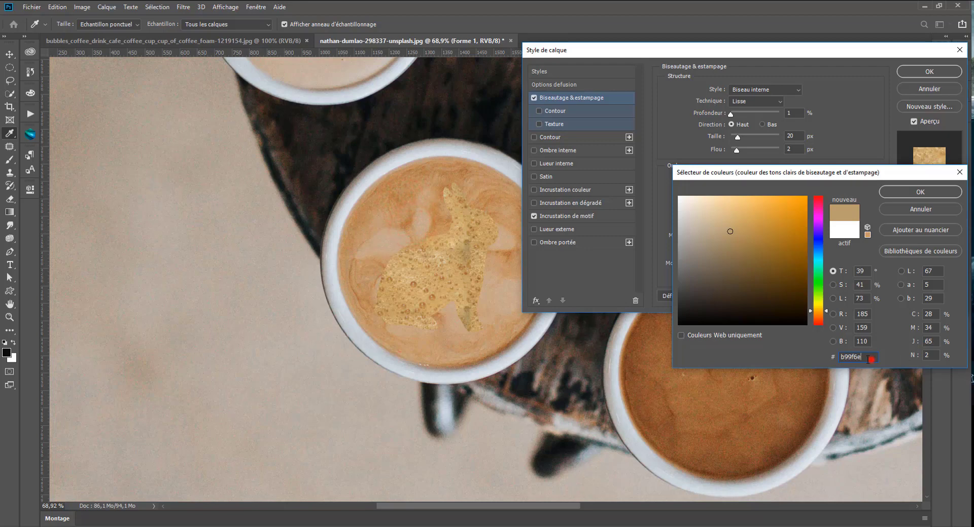
{"action": "type", "text": "f"}
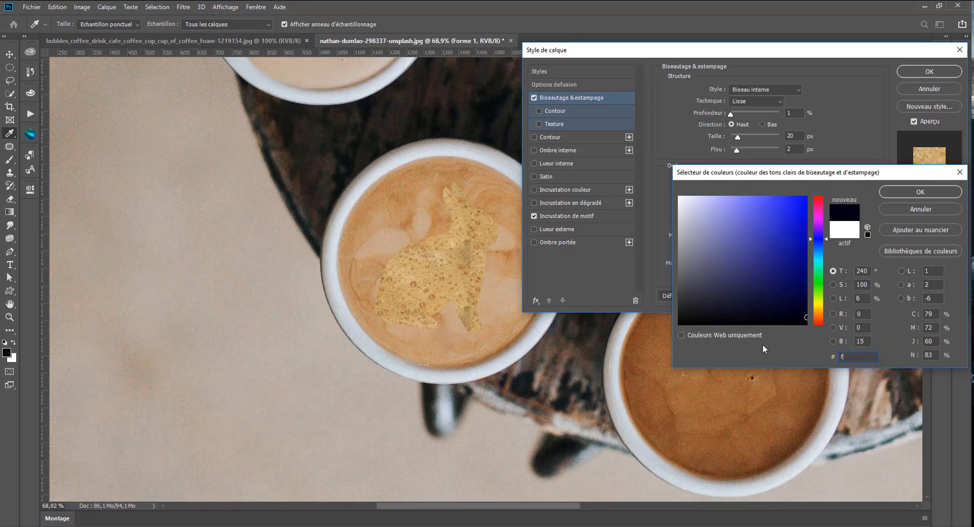
{"action": "type", "text": "8ddaa"}
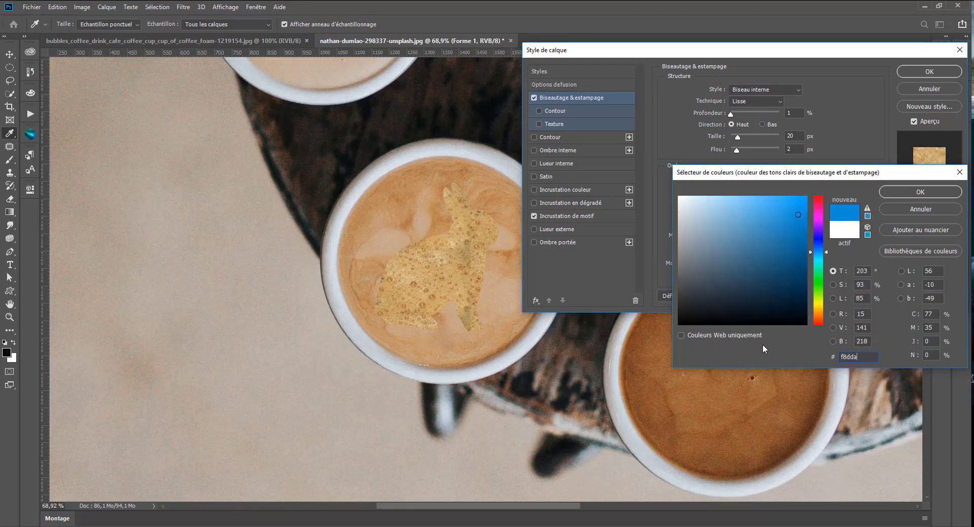
{"action": "left_click", "coordinate": [909, 193]}
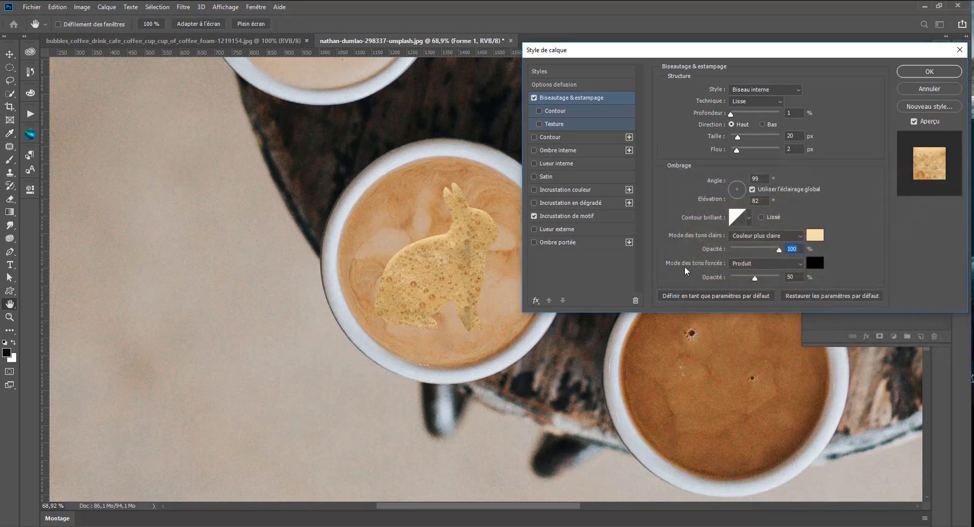
- Set the bevel's shadow mode to Densité linéaire + with colour #462400 and 100% opacity
{"action": "left_click", "coordinate": [713, 264]}
{"action": "left_click", "coordinate": [744, 259]}
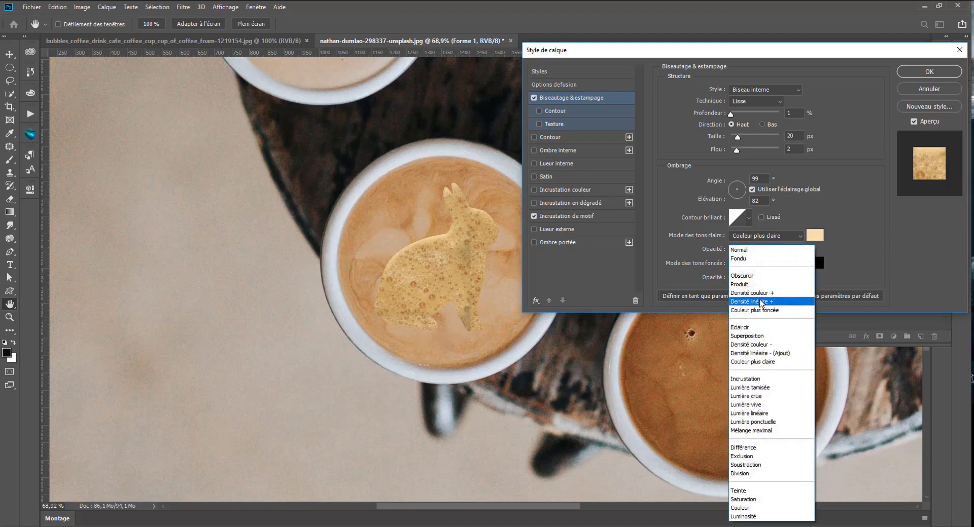
{"action": "left_click", "coordinate": [746, 301]}
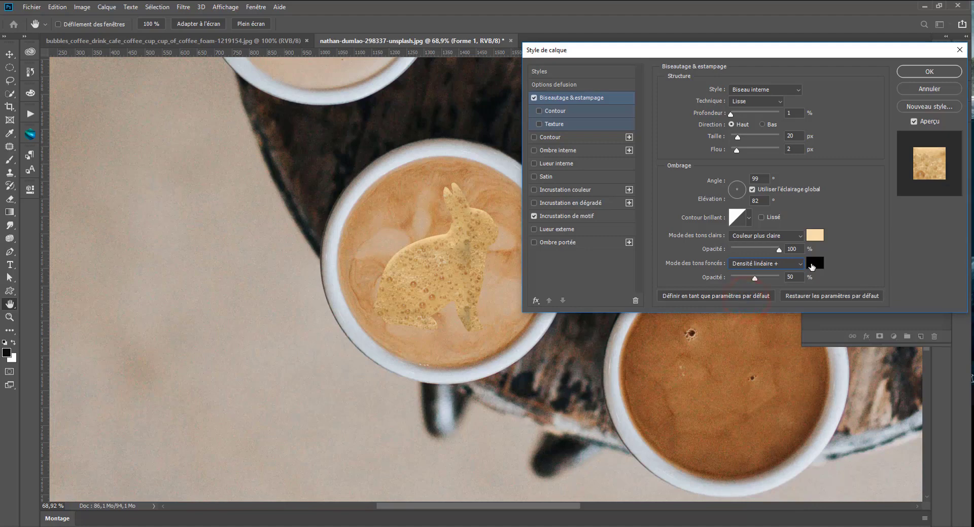
{"action": "left_click", "coordinate": [814, 265]}
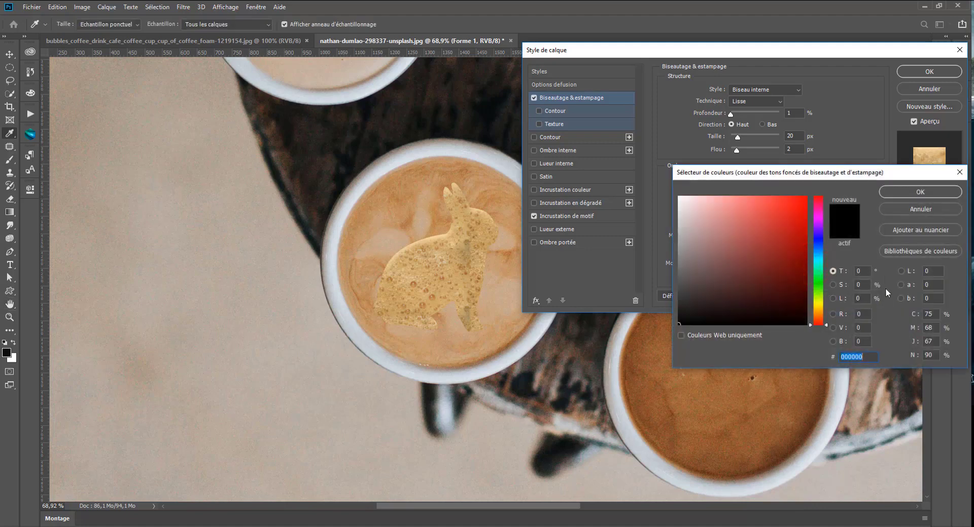
{"action": "type", "text": "4"}
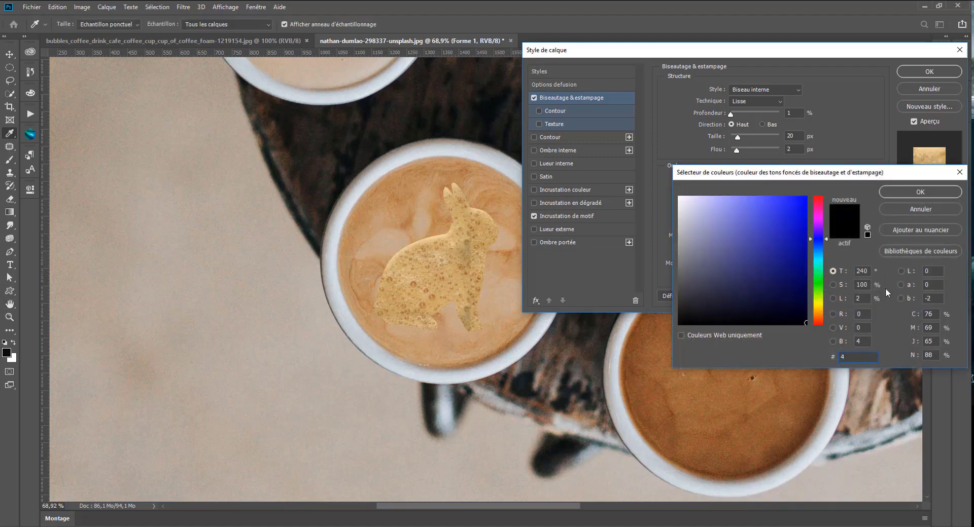
{"action": "type", "text": "62"}
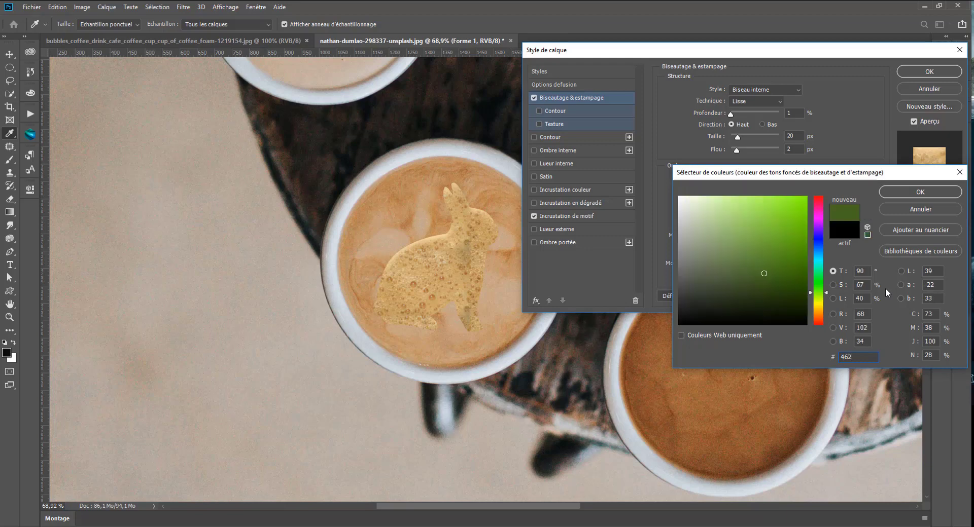
{"action": "type", "text": "4"}
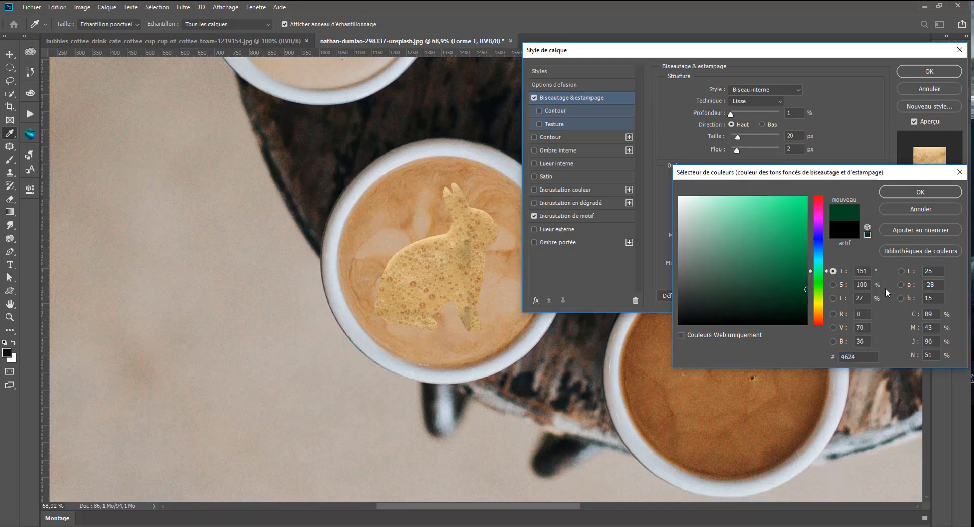
{"action": "type", "text": "00"}
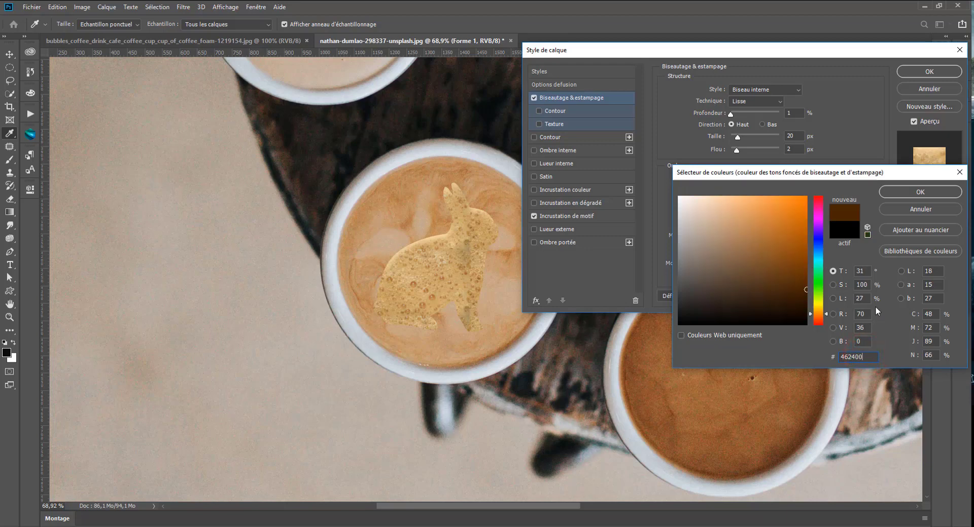
{"action": "left_click", "coordinate": [886, 195]}
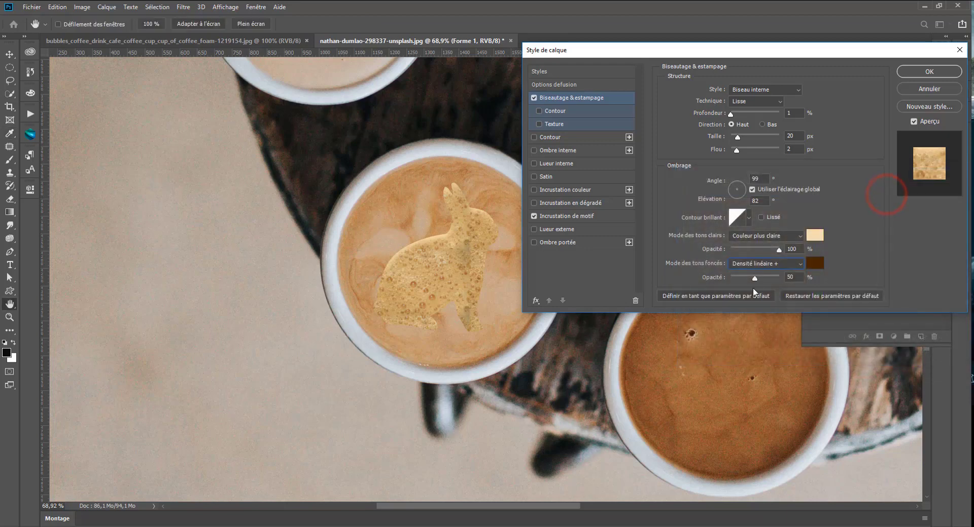
{"action": "left_click_drag", "start_coordinate": [755, 279], "coordinate": [774, 278]}
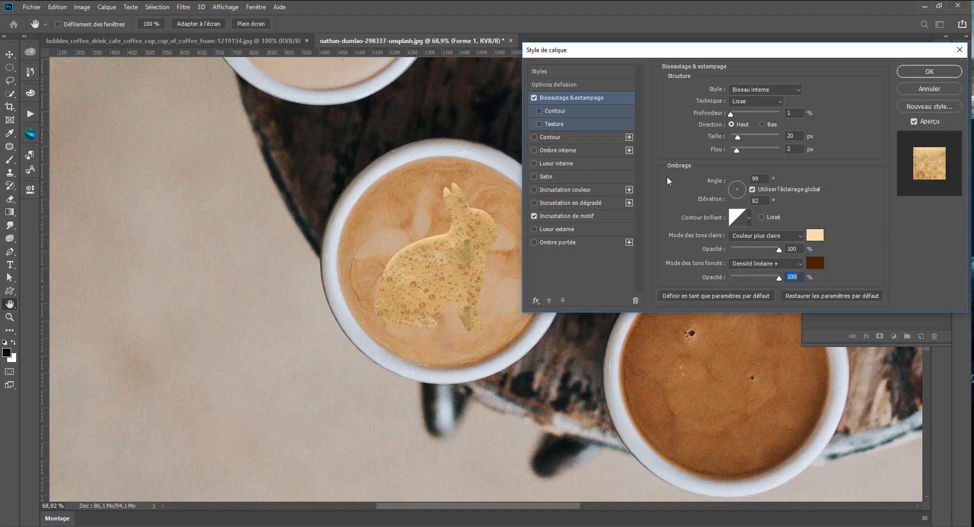
- Add a texture to the rabbit's bevel using the coffee foam pattern and apply the layer style
{"action": "left_click", "coordinate": [553, 123]}
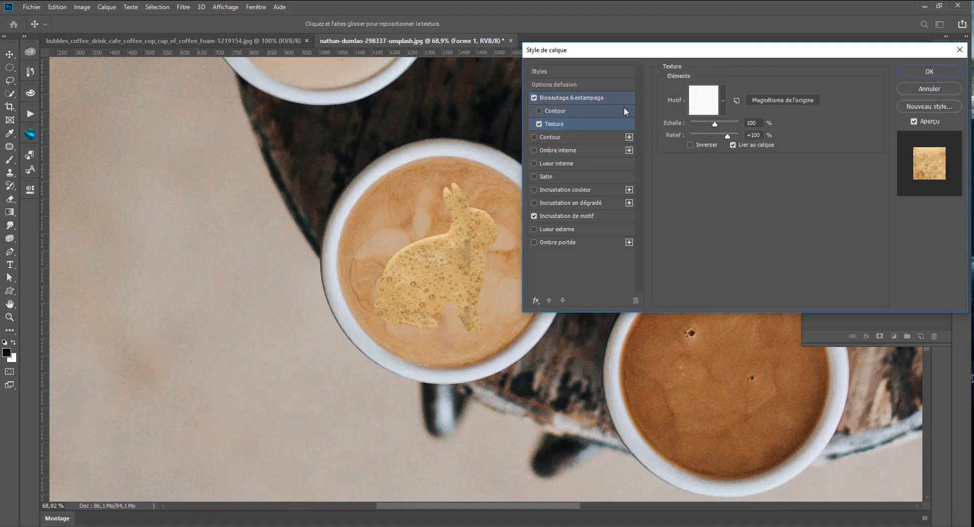
{"action": "left_click", "coordinate": [722, 99]}
{"action": "left_click", "coordinate": [703, 163]}
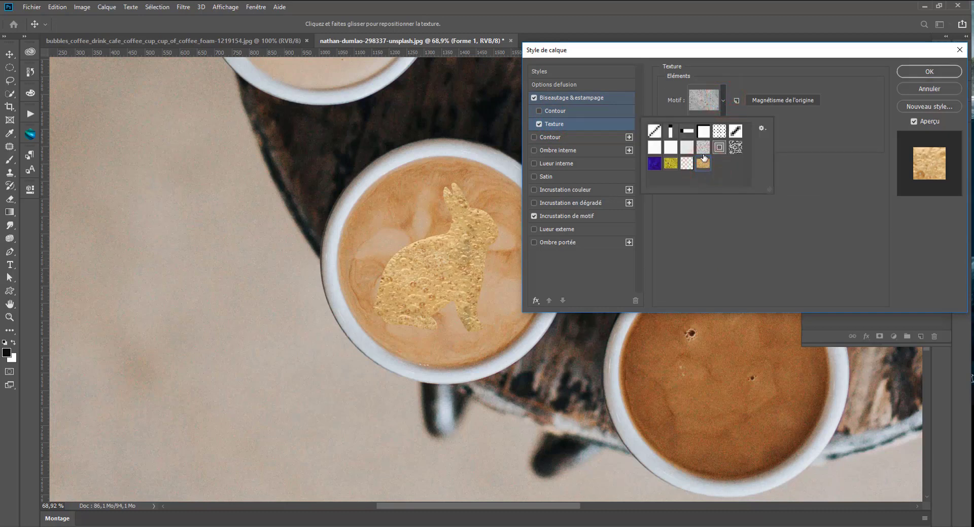
{"action": "left_click", "coordinate": [824, 178]}
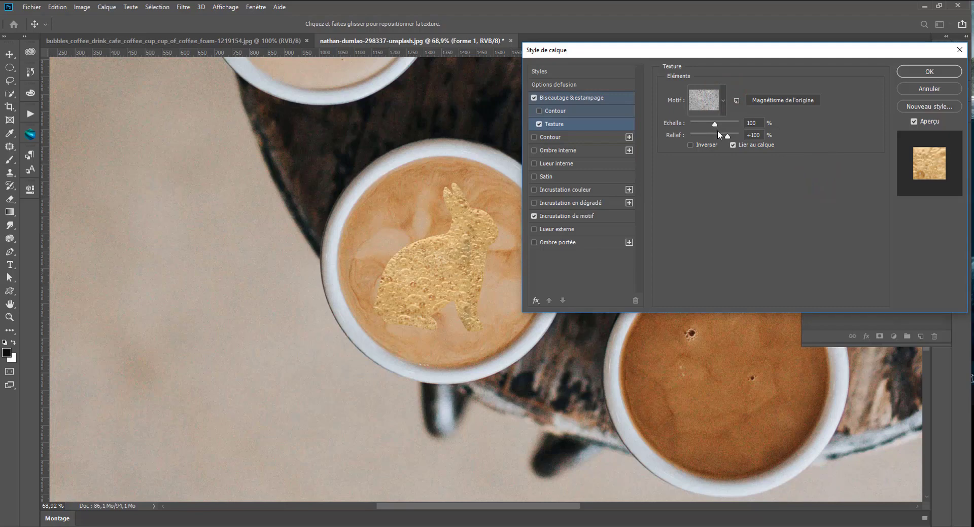
{"action": "left_click", "coordinate": [909, 71]}
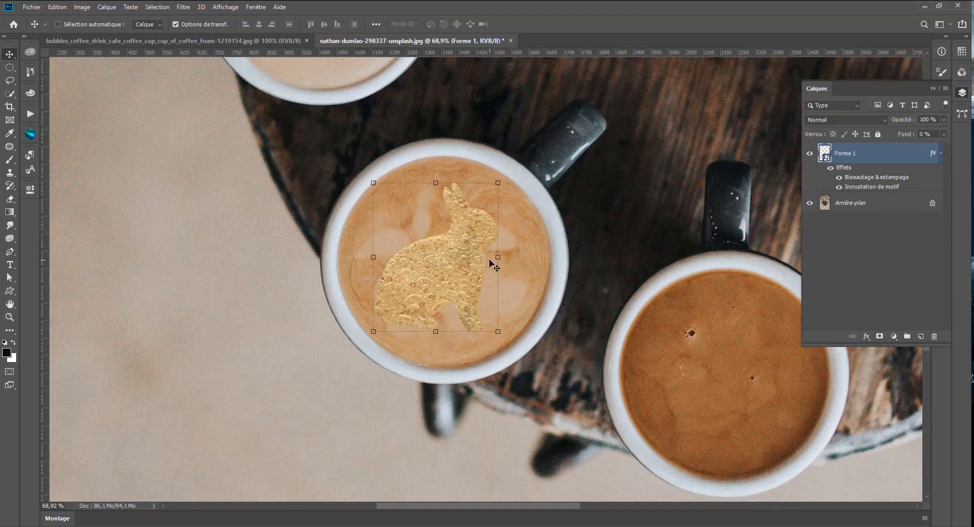
- Reopen the rabbit's bevel settings and set the depth to 4% and the size to 24 px
{"action": "scroll", "coordinate": [494, 271], "scroll_direction": "down", "scroll_amount": 1}
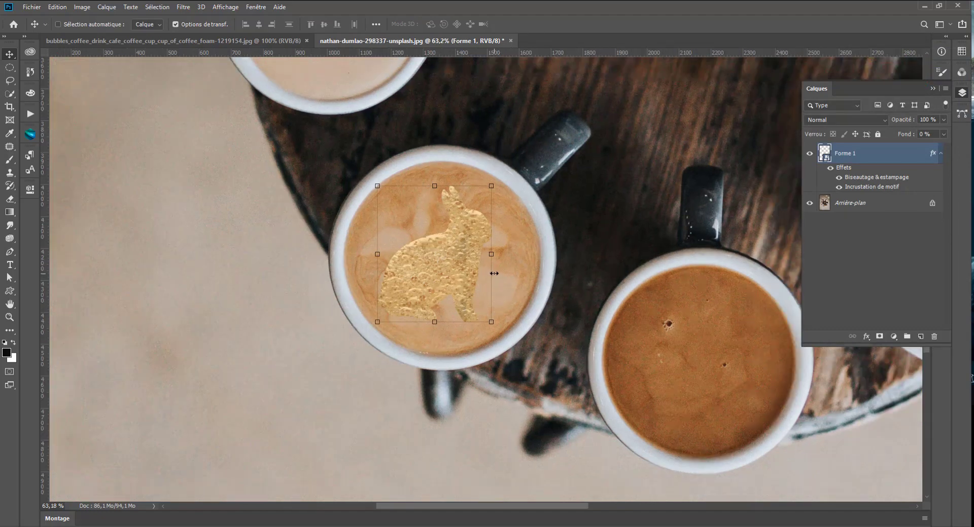
{"action": "left_click", "coordinate": [872, 176]}
{"action": "double_click", "coordinate": [873, 176]}
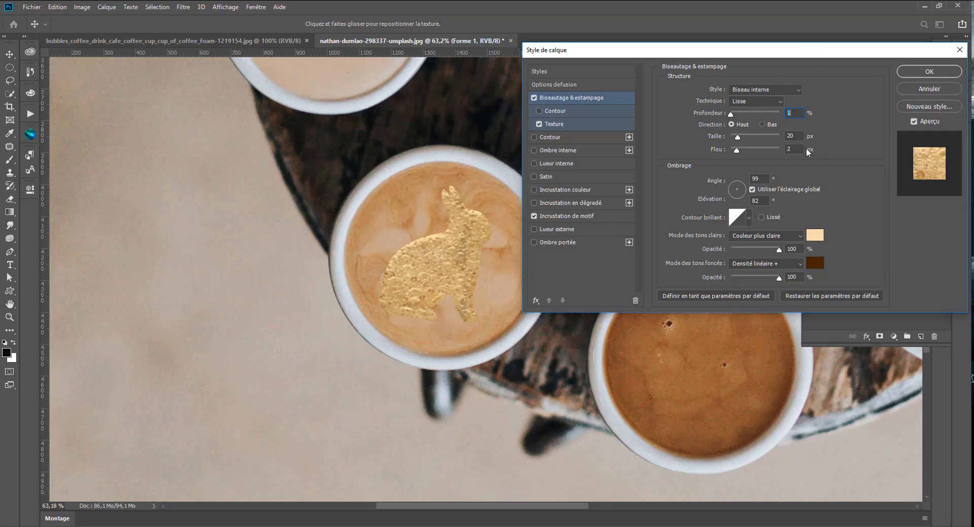
{"action": "key", "text": "Up"}
{"action": "key", "text": "Down"}
{"action": "key", "text": "Down"}
{"action": "key", "text": "Down"}
{"action": "key", "text": "Down"}
{"action": "key", "text": "Down"}
{"action": "left_click", "coordinate": [798, 136]}
{"action": "key", "text": "Up"}
{"action": "key", "text": "Up"}
{"action": "key", "text": "Up"}
{"action": "key", "text": "Up"}
{"action": "key", "text": "Up"}
- Compare stronger and weaker softening on the bevel and set it to 4 px
{"action": "left_click", "coordinate": [791, 149]}
{"action": "key", "text": "Up"}
{"action": "key", "text": "Up"}
{"action": "key", "text": "Up"}
{"action": "key", "text": "Up"}
{"action": "key", "text": "Up"}
{"action": "key", "text": "Up"}
{"action": "key", "text": "Up"}
{"action": "key", "text": "Up"}
{"action": "key", "text": "Up"}
{"action": "key", "text": "Up"}
{"action": "key", "text": "Up"}
{"action": "key", "text": "Up"}
{"action": "key", "text": "Up"}
{"action": "key", "text": "Up"}
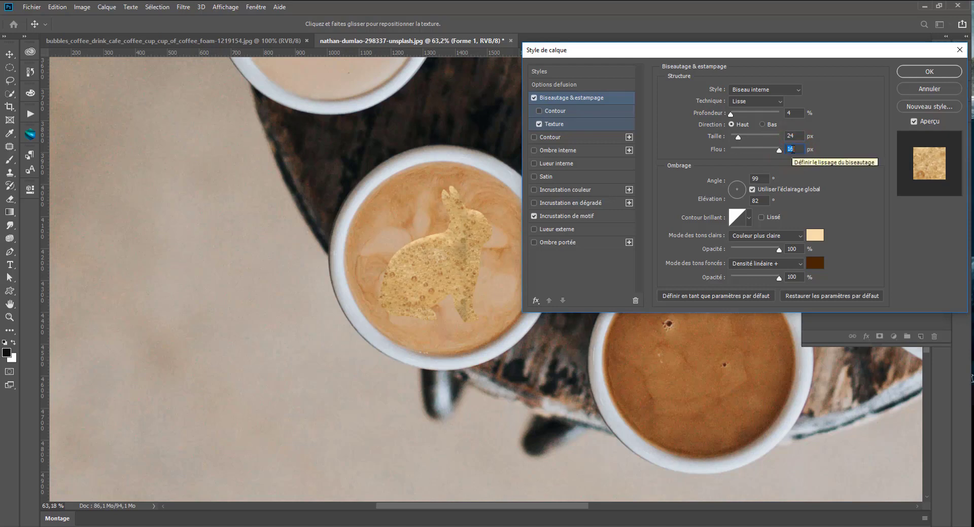
{"action": "key", "text": "Down"}
{"action": "key", "text": "Down"}
{"action": "key", "text": "Down"}
{"action": "key", "text": "Down"}
{"action": "key", "text": "Down"}
{"action": "key", "text": "Down"}
{"action": "key", "text": "Down"}
{"action": "key", "text": "Down"}
{"action": "key", "text": "Down"}
{"action": "key", "text": "Down"}
{"action": "key", "text": "Down"}
{"action": "key", "text": "Down"}
{"action": "key", "text": "Down"}
{"action": "key", "text": "Down"}
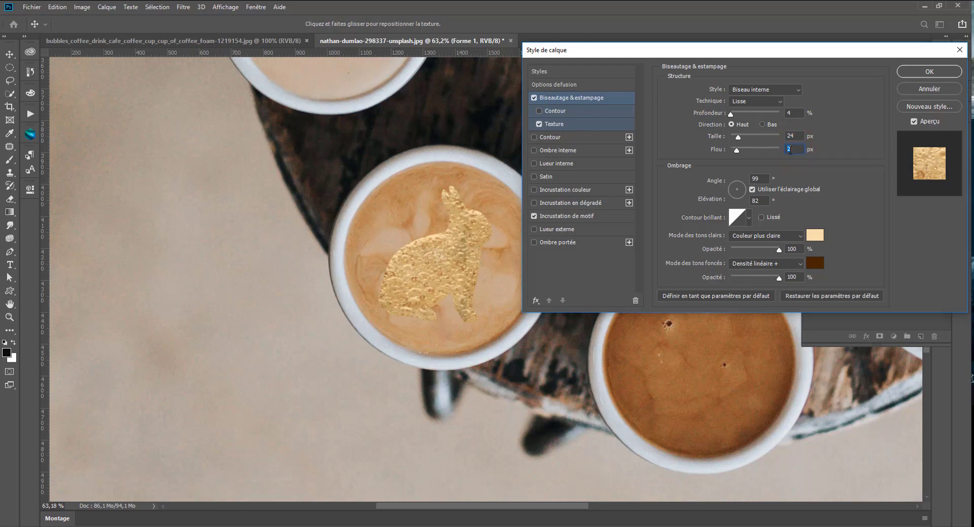
{"action": "key", "text": "Up"}
- Set the bevel's shading angle to 169°
{"action": "left_click", "coordinate": [761, 179]}
{"action": "key", "text": "Up"}
{"action": "key", "text": "Up"}
{"action": "key", "text": "Up"}
{"action": "key", "text": "Up"}
{"action": "key", "text": "Up"}
{"action": "key", "text": "Up"}
{"action": "key", "text": "Up"}
{"action": "key", "text": "Up"}
{"action": "key", "text": "Up"}
{"action": "key", "text": "Up"}
{"action": "key", "text": "Up"}
{"action": "key", "text": "Up"}
{"action": "key", "text": "Up"}
{"action": "key", "text": "Up"}
{"action": "key", "text": "Up"}
{"action": "key", "text": "Up"}
{"action": "key", "text": "Up"}
{"action": "key", "text": "Up"}
{"action": "key", "text": "Up"}
{"action": "key", "text": "Up"}
{"action": "key", "text": "Up"}
{"action": "key", "text": "Up"}
{"action": "key", "text": "Up"}
{"action": "key", "text": "Up"}
{"action": "key", "text": "Up"}
{"action": "key", "text": "Up"}
{"action": "key", "text": "Up"}
{"action": "key", "text": "Up"}
{"action": "key", "text": "Up"}
{"action": "key", "text": "Up"}
{"action": "key", "text": "Up"}
{"action": "key", "text": "Up"}
{"action": "key", "text": "Up"}
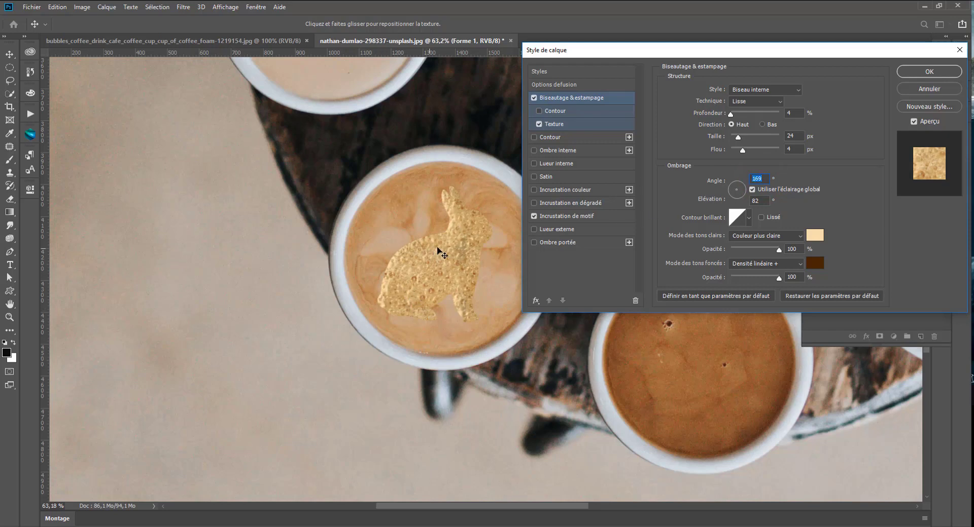
- Test different elevations for the bevel's light and set the elevation to 83°
{"action": "left_click", "coordinate": [758, 201]}
{"action": "key", "text": "Up"}
{"action": "key", "text": "Up"}
{"action": "key", "text": "Up"}
{"action": "key", "text": "Up"}
{"action": "key", "text": "Up"}
{"action": "key", "text": "Up"}
{"action": "key", "text": "Up"}
{"action": "key", "text": "Up"}
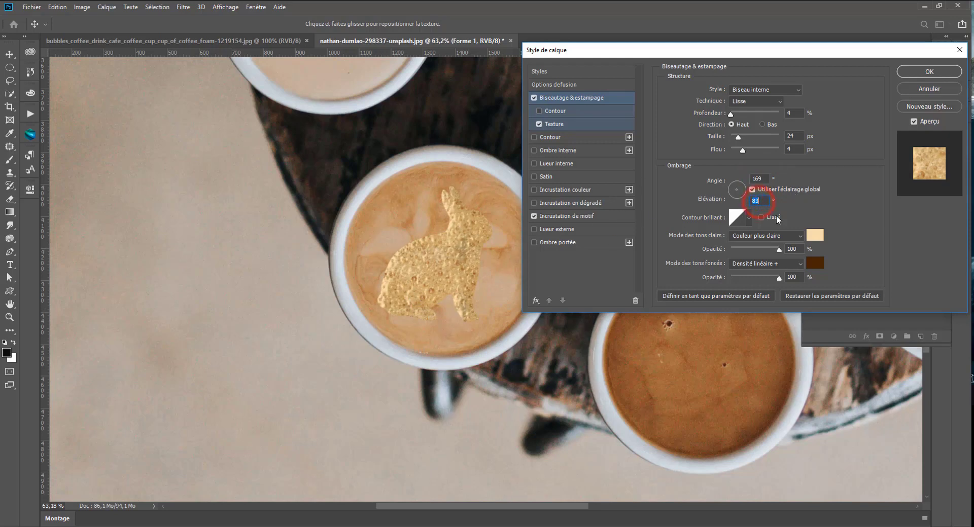
{"action": "key", "text": "Down"}
{"action": "key", "text": "Down"}
{"action": "key", "text": "Down"}
{"action": "key", "text": "Down"}
{"action": "key", "text": "Down"}
{"action": "key", "text": "Down"}
{"action": "key", "text": "Down"}
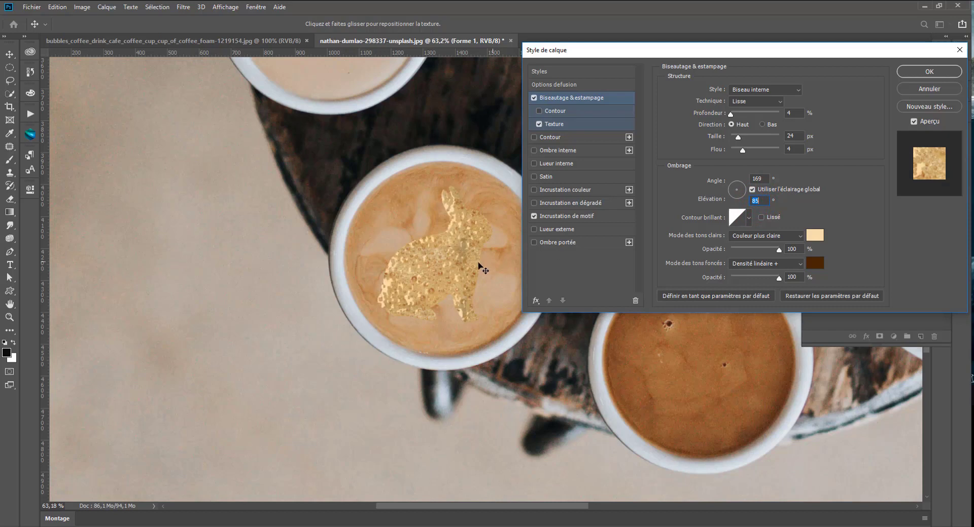
{"action": "key", "text": "Up"}
{"action": "key", "text": "Up"}
{"action": "key", "text": "Up"}
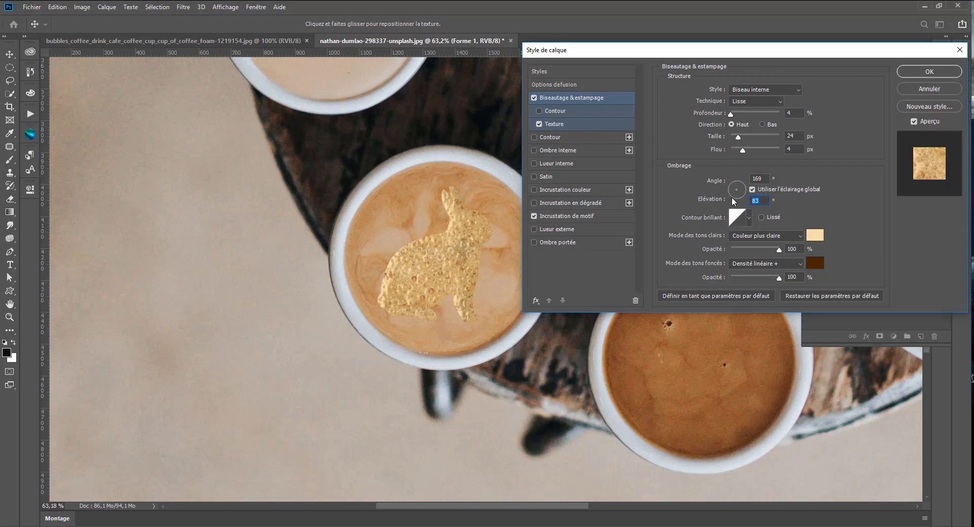
- Try the alternative gloss contour presets on the bevel and return to the linear contour
{"action": "left_click", "coordinate": [751, 218]}
{"action": "left_click", "coordinate": [734, 247]}
{"action": "left_click", "coordinate": [716, 246]}
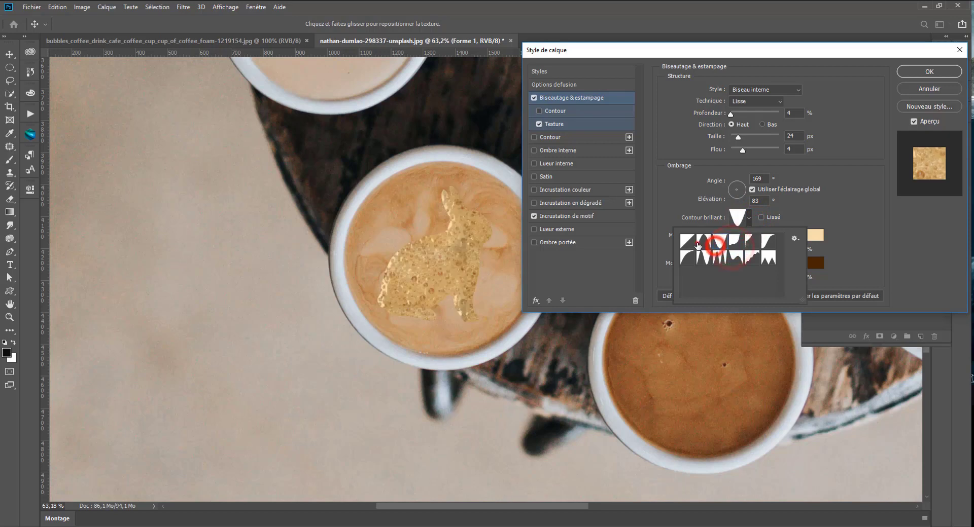
{"action": "left_click", "coordinate": [699, 246]}
{"action": "left_click", "coordinate": [686, 246]}
{"action": "left_click", "coordinate": [686, 258]}
{"action": "left_click", "coordinate": [699, 262]}
{"action": "left_click", "coordinate": [716, 262]}
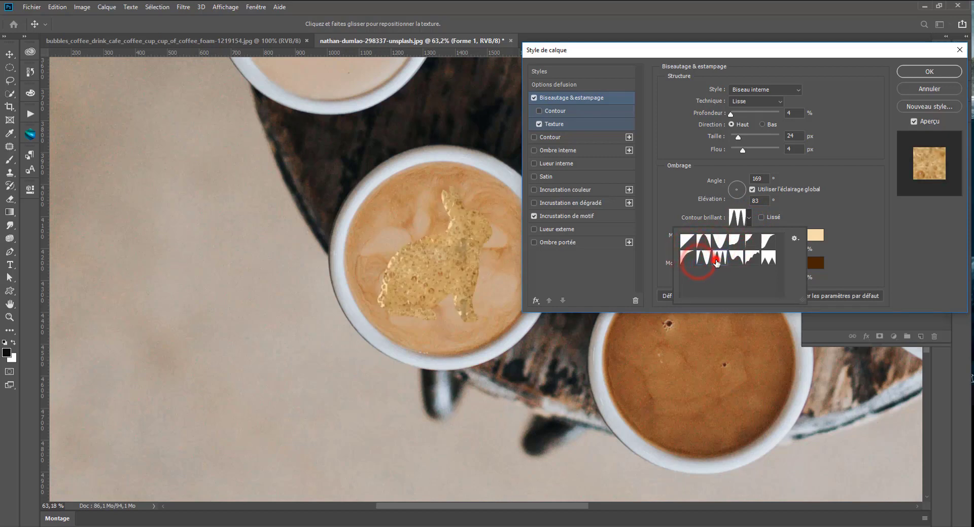
{"action": "left_click", "coordinate": [733, 259]}
{"action": "left_click", "coordinate": [750, 259]}
{"action": "left_click", "coordinate": [766, 258]}
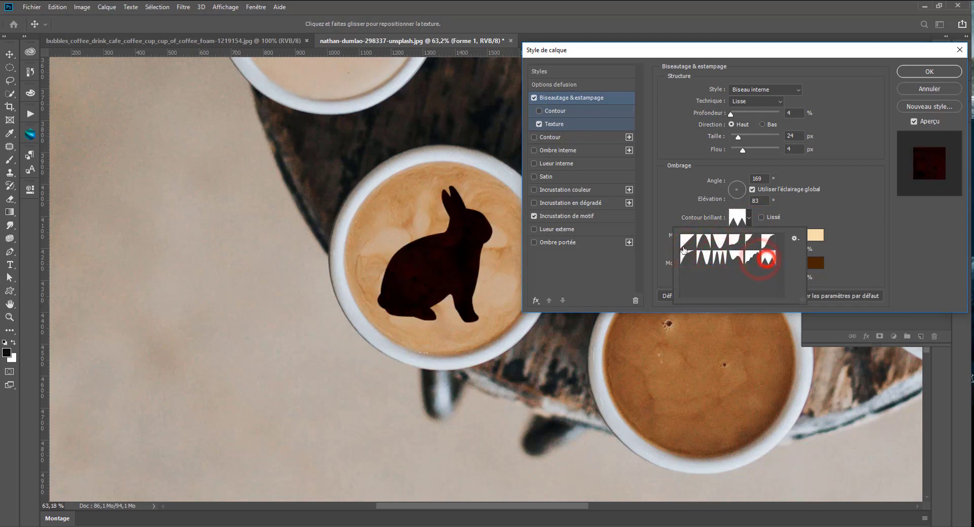
{"action": "left_click", "coordinate": [686, 241]}
{"action": "left_click", "coordinate": [816, 209]}
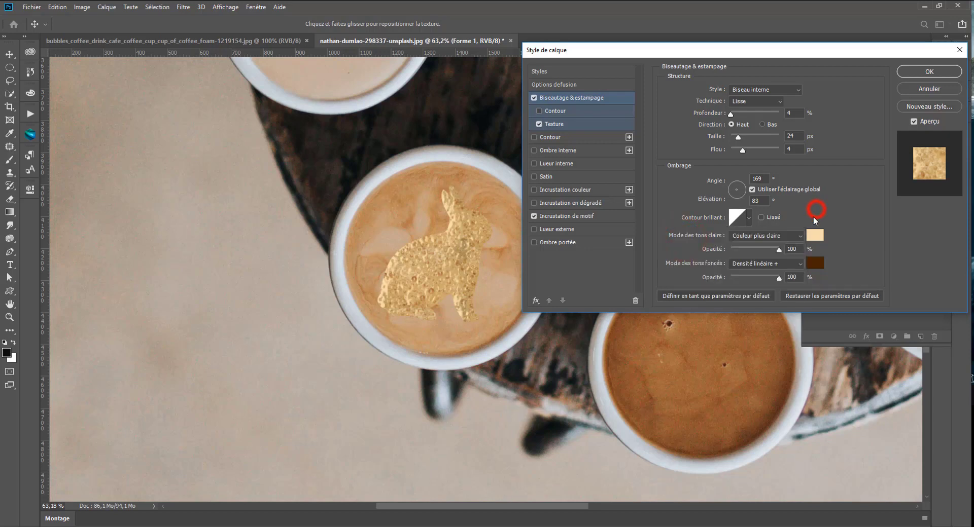
- Try a 95% scale for the bevel texture and restore it to 100%
{"action": "left_click", "coordinate": [553, 124]}
{"action": "left_click_drag", "start_coordinate": [714, 122], "coordinate": [714, 124]}
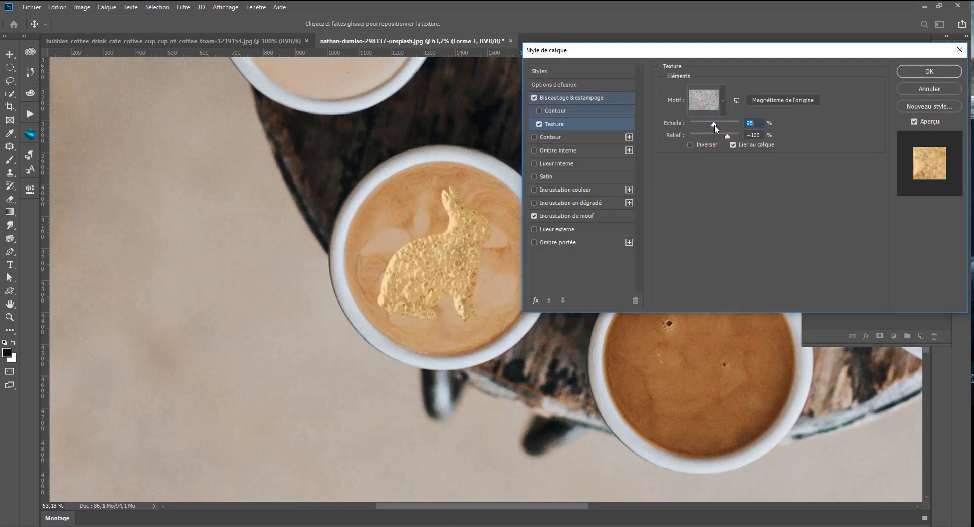
{"action": "type", "text": "100"}
- Set the rabbit's pattern overlay scale to 17% and apply the layer style
{"action": "left_click", "coordinate": [555, 218]}
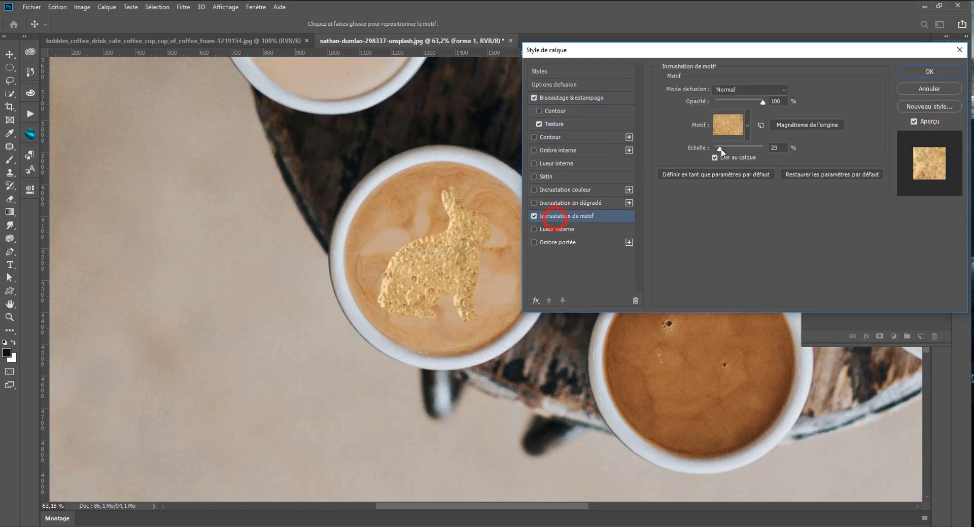
{"action": "left_click_drag", "start_coordinate": [721, 149], "coordinate": [718, 147]}
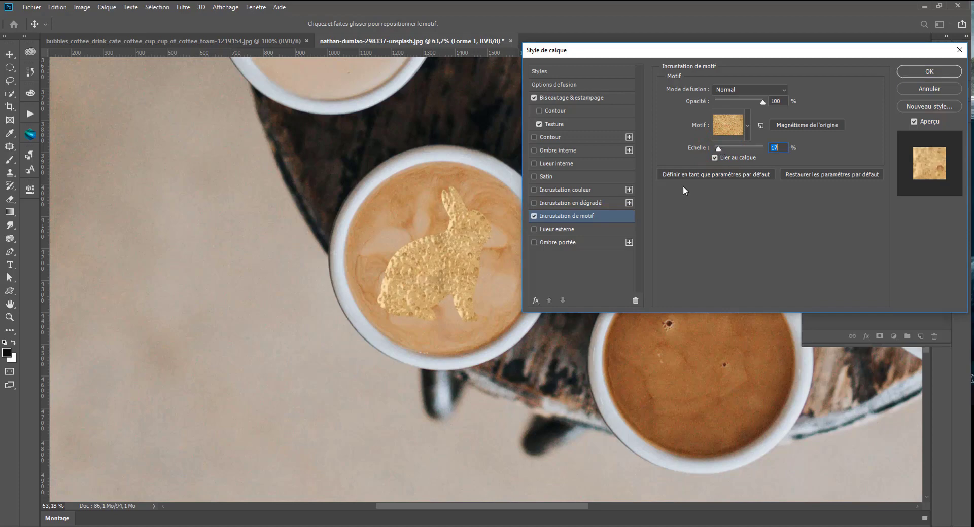
{"action": "left_click", "coordinate": [920, 72]}
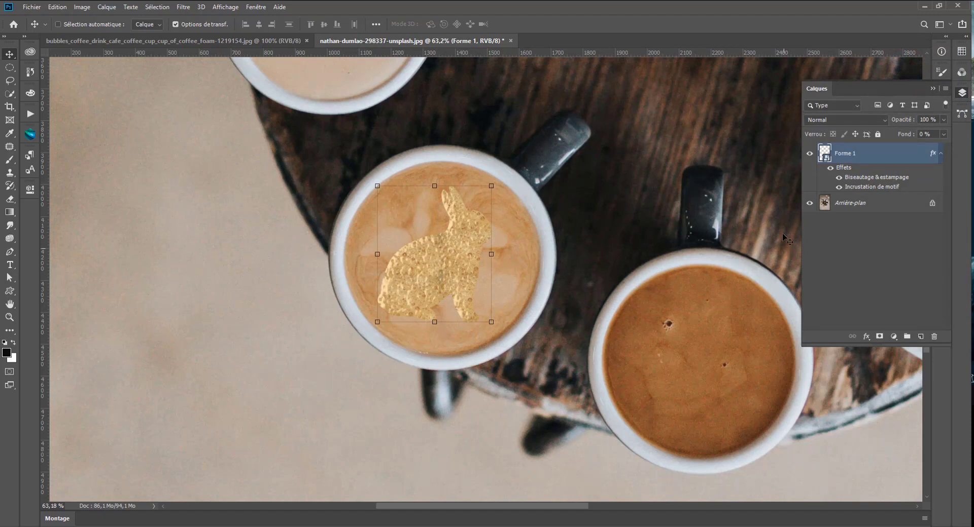
- Apply the Onde distortion filter to the rabbit with 2 generators, wavelength from 1 to 552 and maximum amplitude 2
{"action": "left_click", "coordinate": [183, 7]}
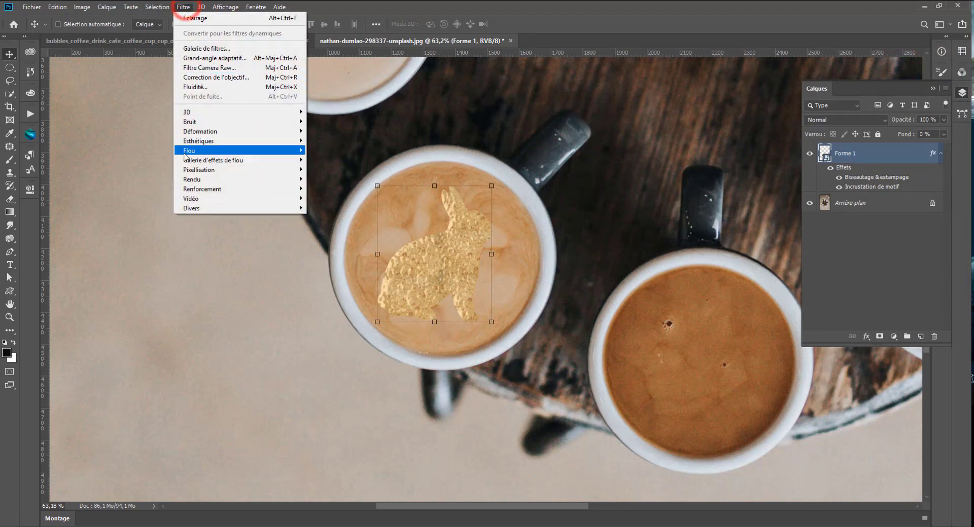
{"action": "mouse_move", "coordinate": [284, 131]}
{"action": "left_click", "coordinate": [340, 171]}
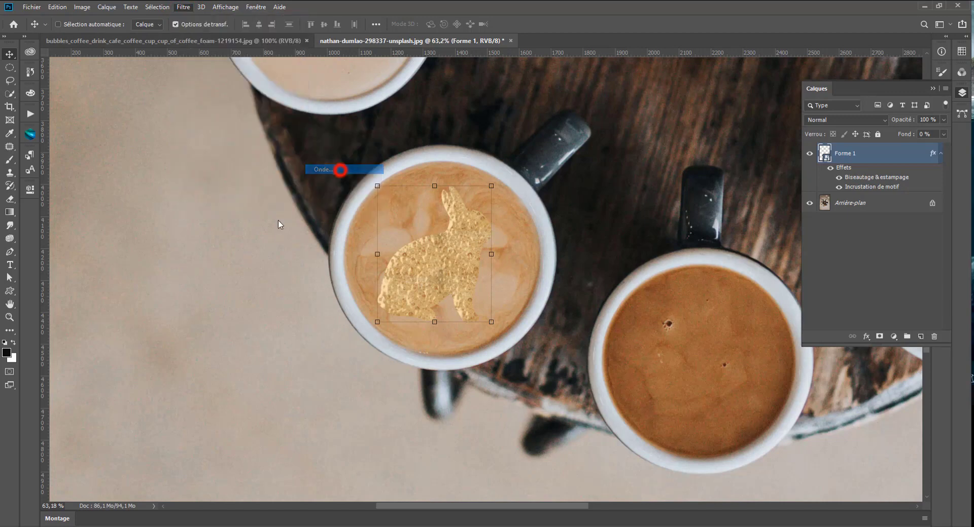
{"action": "left_click_drag", "start_coordinate": [243, 60], "coordinate": [758, 87]}
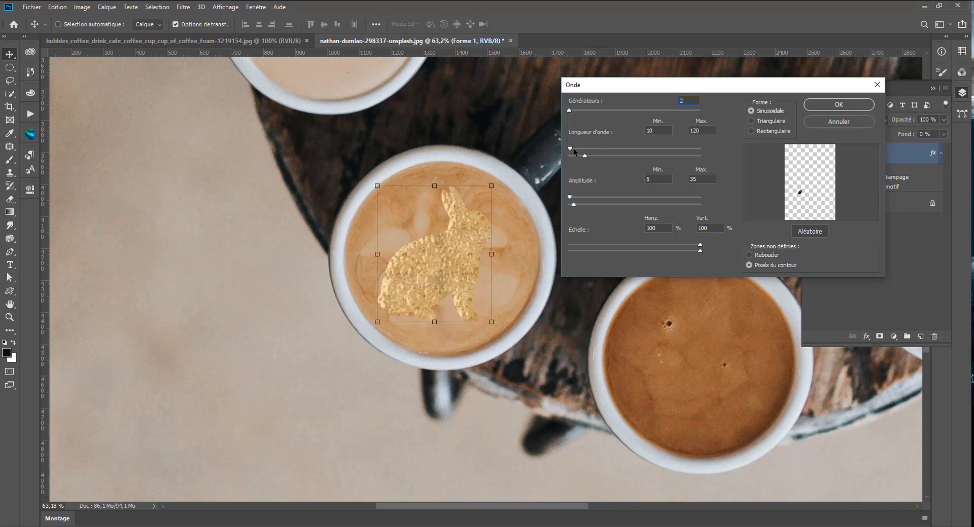
{"action": "left_click", "coordinate": [661, 130]}
{"action": "type", "text": "1"}
{"action": "left_click", "coordinate": [703, 130]}
{"action": "type", "text": "6"}
{"action": "key", "text": "BackSpace"}
{"action": "type", "text": "552"}
{"action": "left_click", "coordinate": [658, 180]}
{"action": "left_click", "coordinate": [701, 179]}
{"action": "type", "text": "2"}
{"action": "left_click", "coordinate": [594, 230]}
{"action": "left_click", "coordinate": [834, 107]}
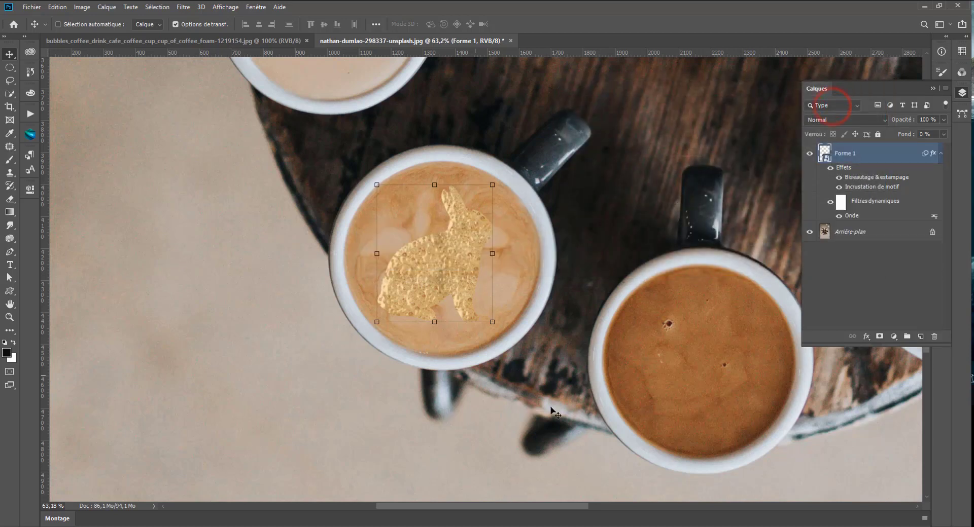
- Compare the rabbit with and without its smart filters by toggling their visibility
{"action": "left_click", "coordinate": [829, 202]}
{"action": "left_click", "coordinate": [830, 202]}
{"action": "left_click", "coordinate": [829, 201]}
{"action": "left_click", "coordinate": [830, 202]}
- Apply a Flou radial smart filter to the rabbit with value 4, Zoom mode and Supérieure quality
{"action": "left_click", "coordinate": [183, 6]}
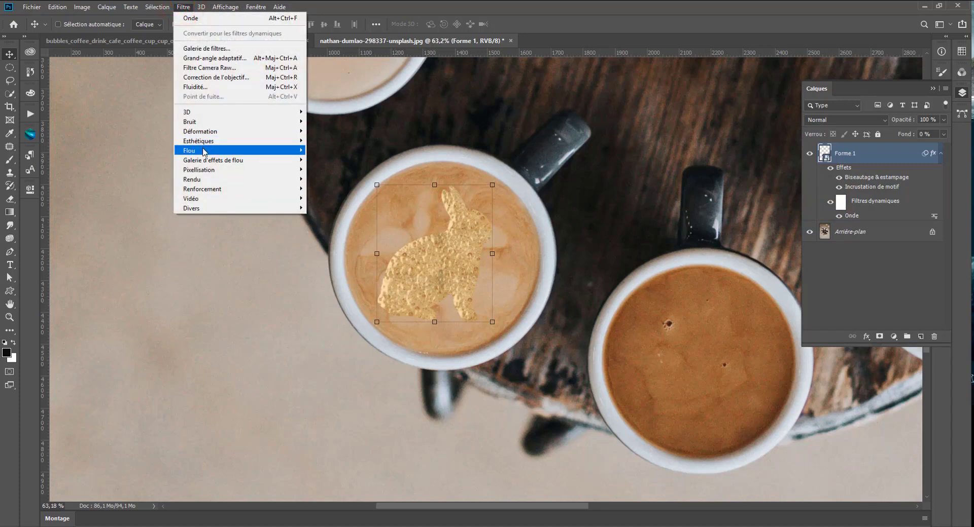
{"action": "mouse_move", "coordinate": [233, 145]}
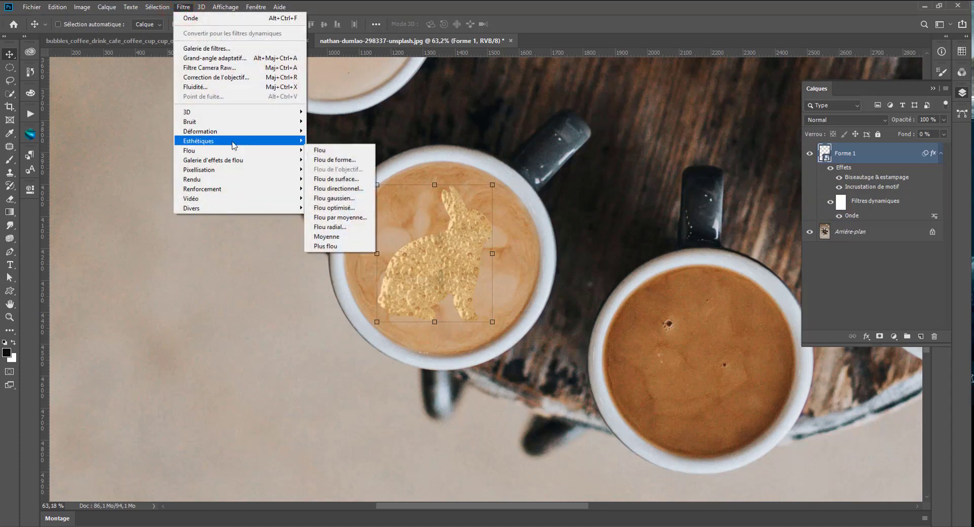
{"action": "left_click", "coordinate": [342, 227]}
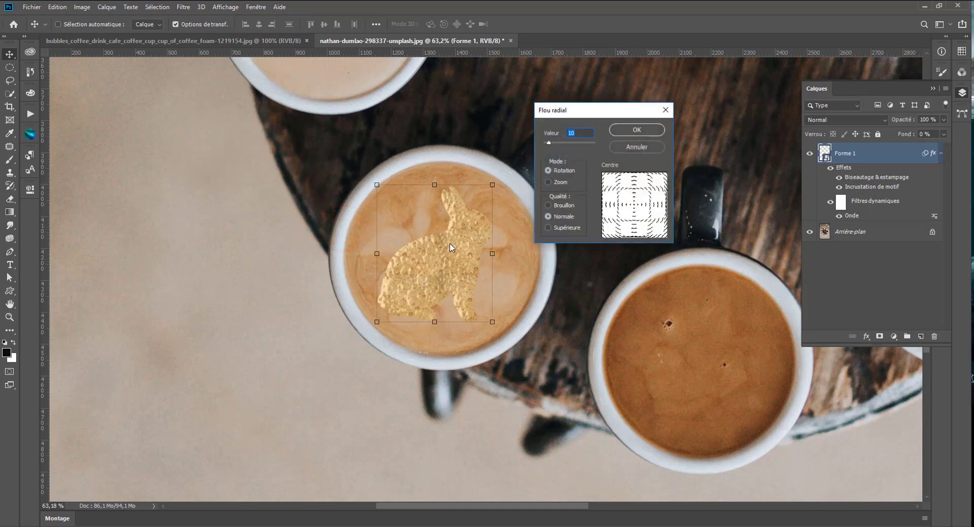
{"action": "type", "text": "4"}
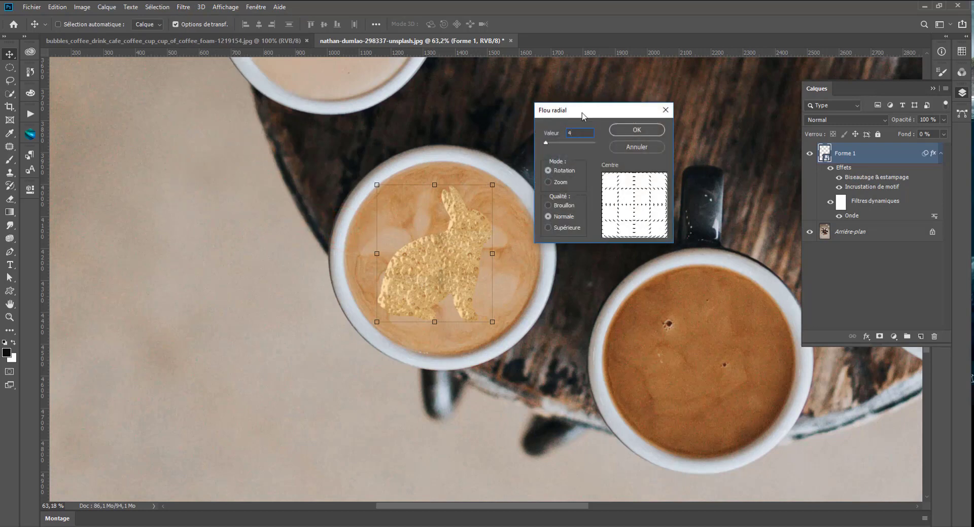
{"action": "left_click", "coordinate": [555, 190]}
{"action": "left_click", "coordinate": [559, 227]}
{"action": "left_click", "coordinate": [553, 182]}
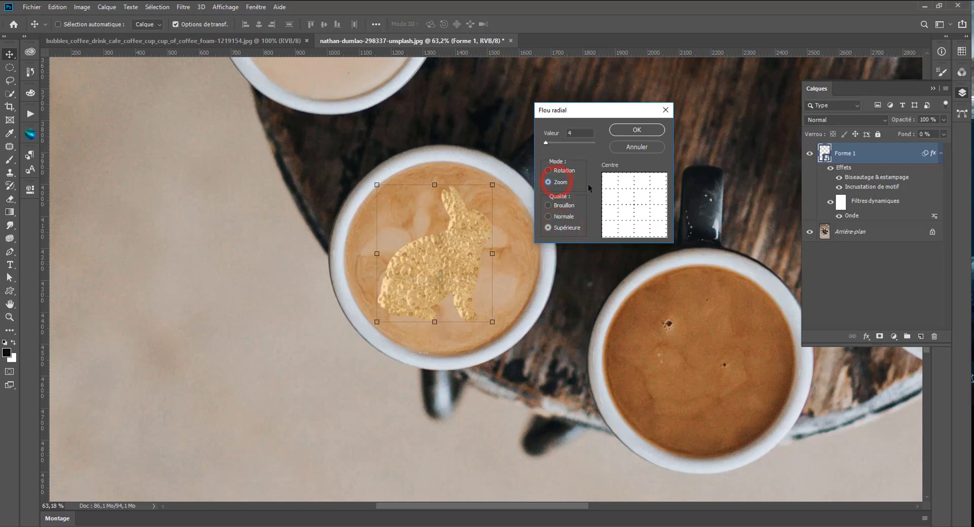
{"action": "left_click", "coordinate": [634, 131]}
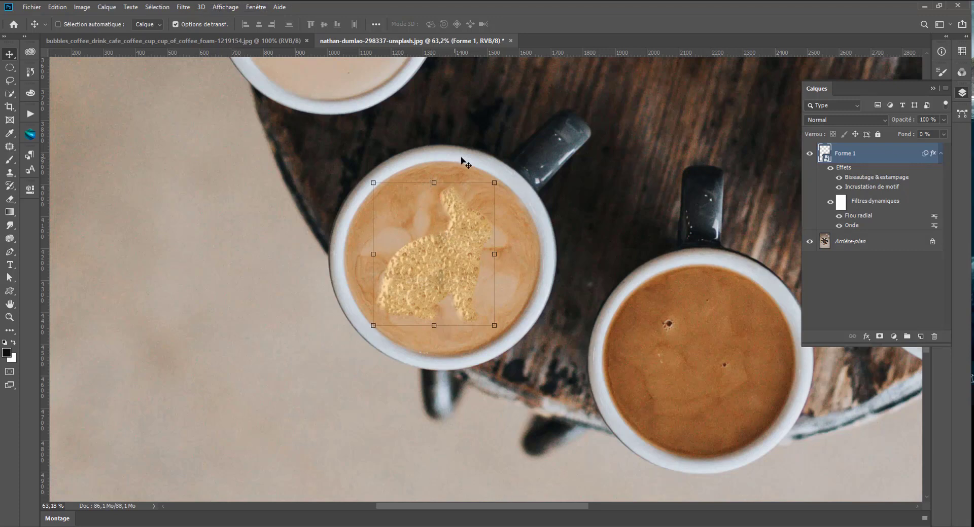
- Apply a Flou gaussien smart filter to the rabbit with a radius of 1 pixel
{"action": "left_click", "coordinate": [187, 7]}
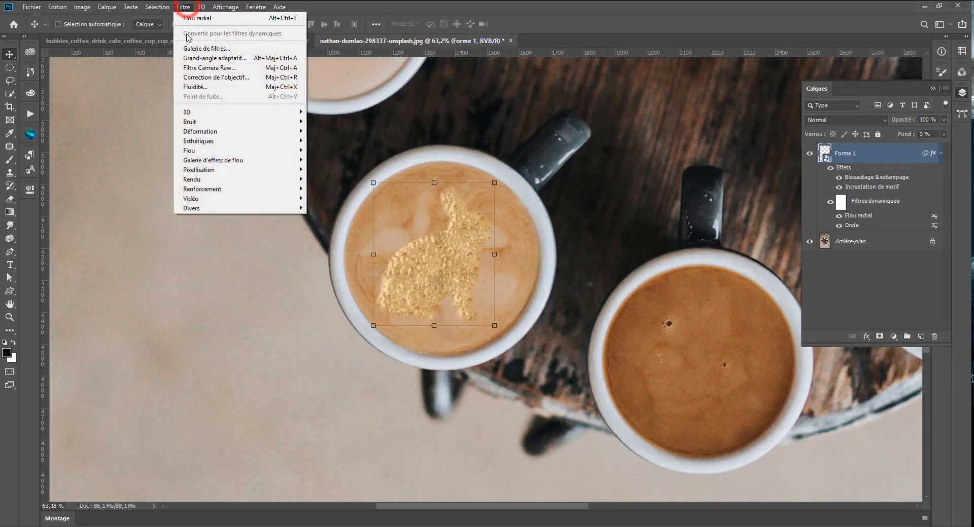
{"action": "mouse_move", "coordinate": [192, 151]}
{"action": "left_click", "coordinate": [338, 196]}
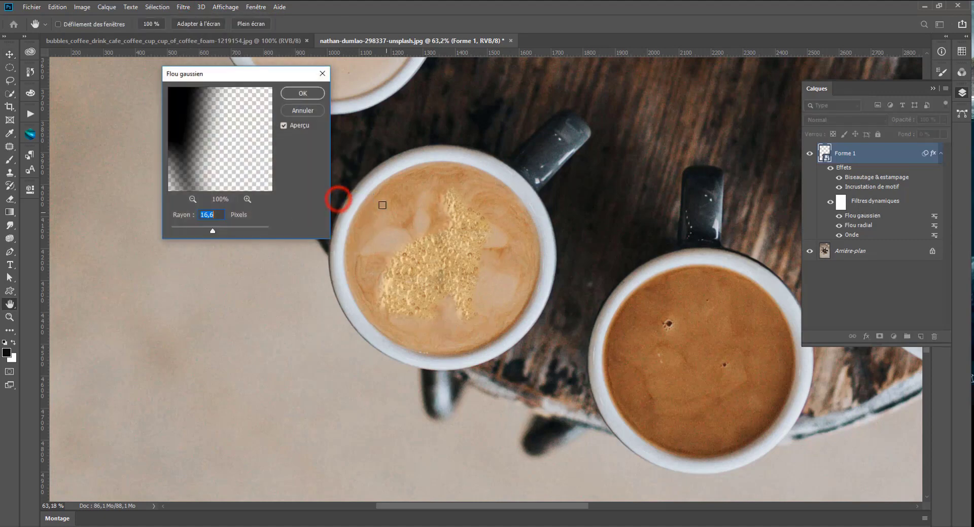
{"action": "type", "text": "1"}
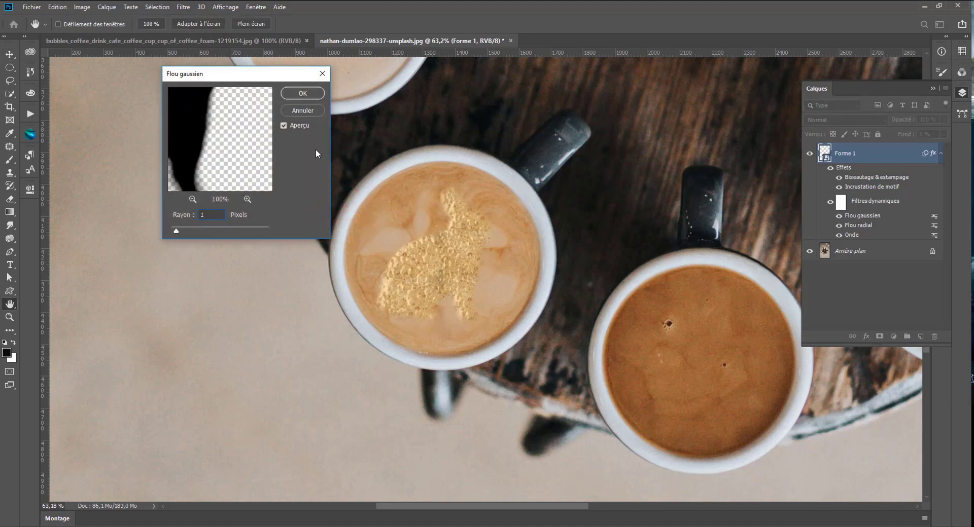
{"action": "left_click", "coordinate": [302, 96]}
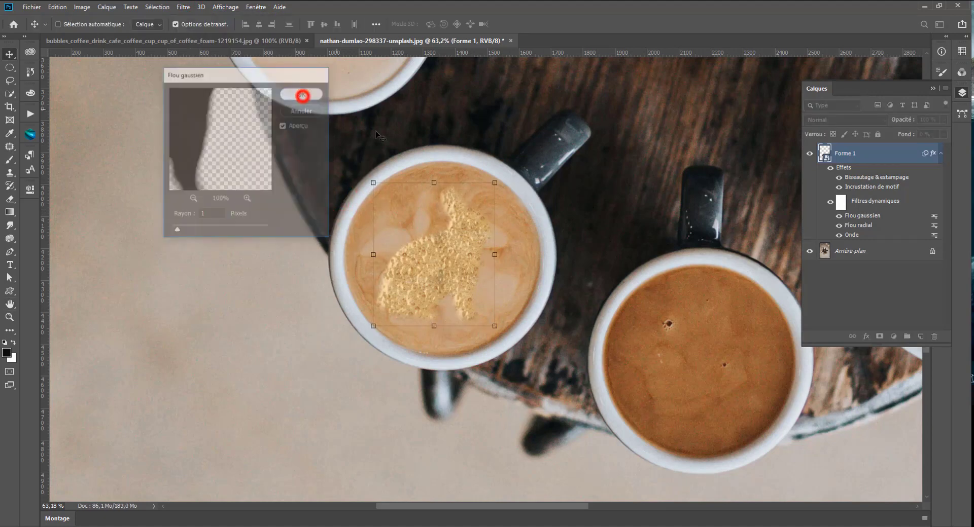
- Open the rabbit's Biseautage & estampage effect and restore its default settings
{"action": "scroll", "coordinate": [478, 259], "scroll_direction": "down", "scroll_amount": 6}
{"action": "scroll", "coordinate": [483, 275], "scroll_direction": "up", "scroll_amount": 2}
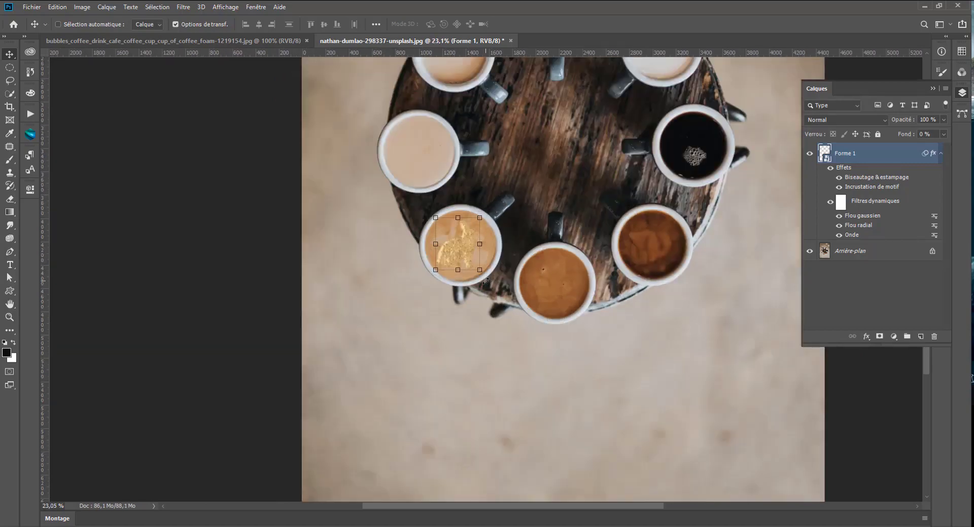
{"action": "scroll", "coordinate": [483, 276], "scroll_direction": "up", "scroll_amount": 4}
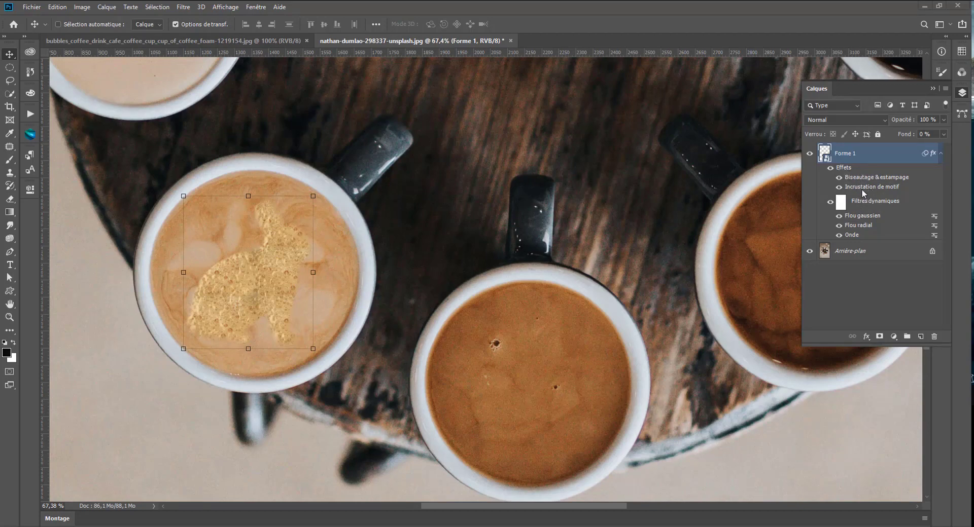
{"action": "double_click", "coordinate": [864, 175]}
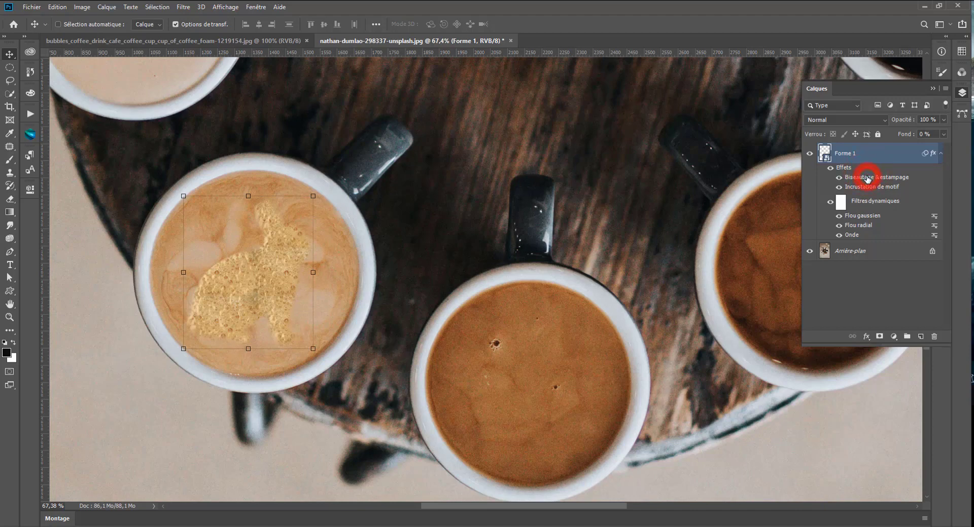
{"action": "left_click", "coordinate": [562, 98]}
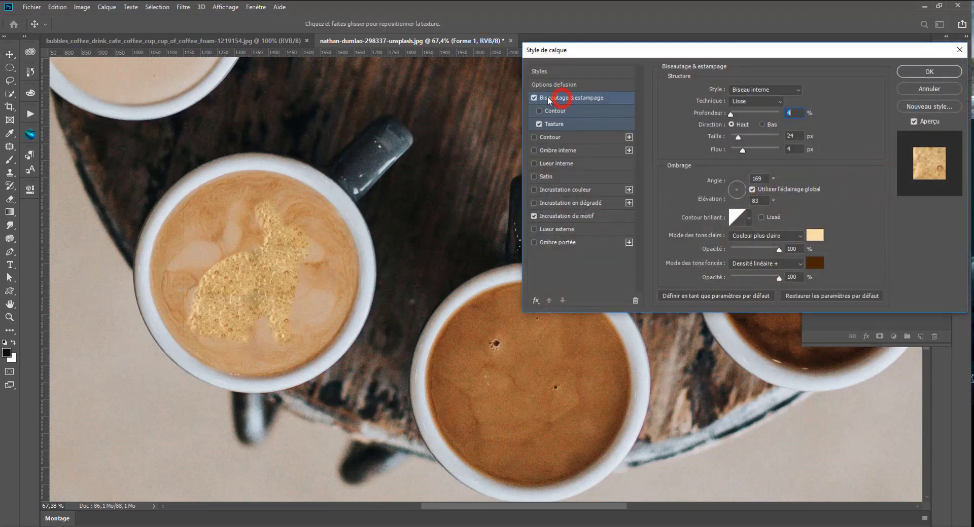
{"action": "left_click", "coordinate": [841, 298]}
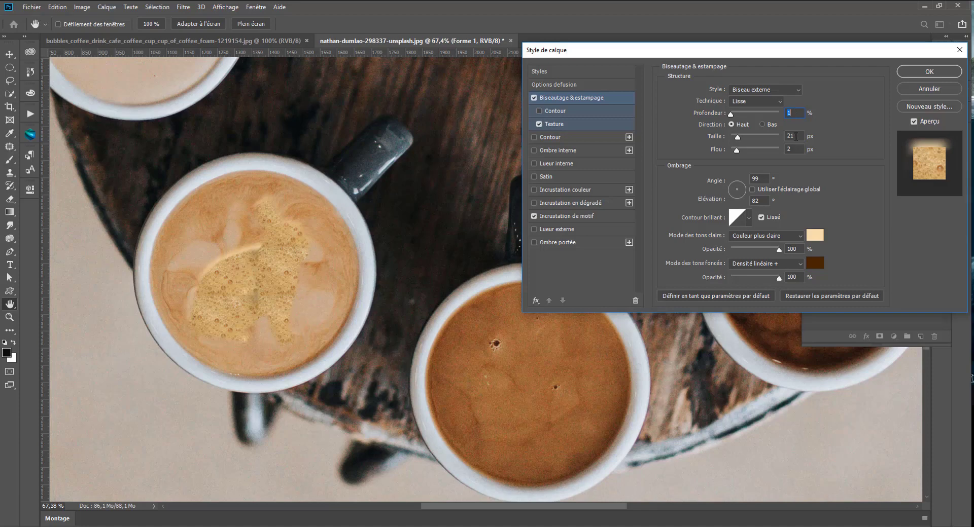
- Try the Biseau interne style on the rabbit's bevel and return to Biseau externe
{"action": "left_click", "coordinate": [785, 91]}
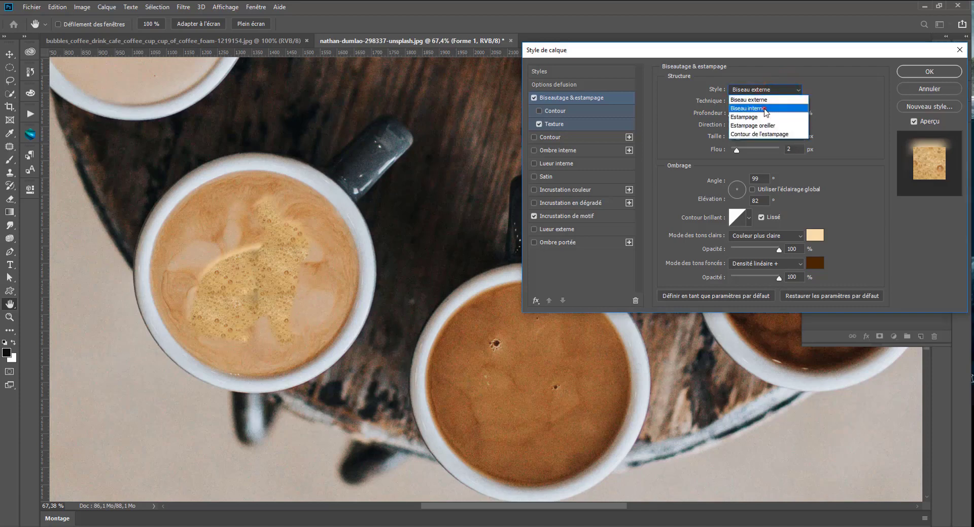
{"action": "left_click", "coordinate": [765, 111]}
{"action": "left_click", "coordinate": [764, 94]}
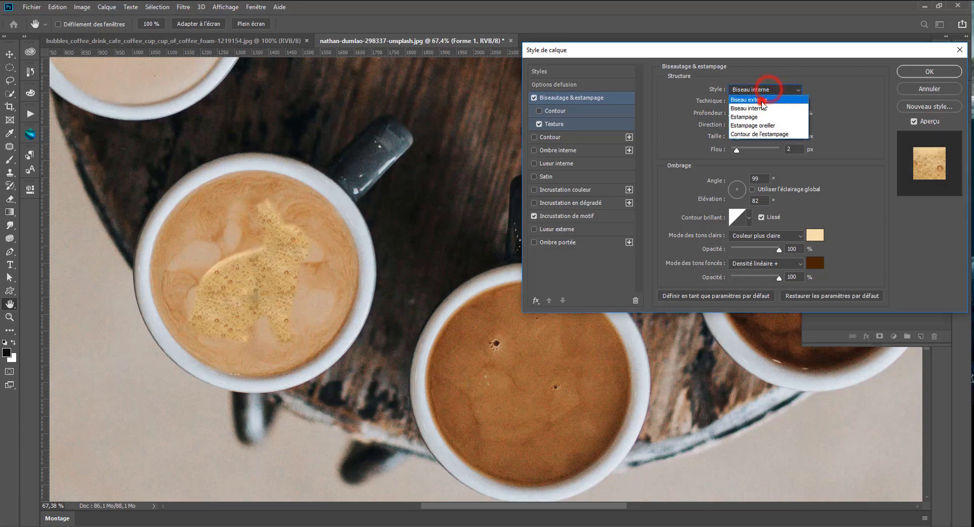
{"action": "left_click", "coordinate": [772, 91]}
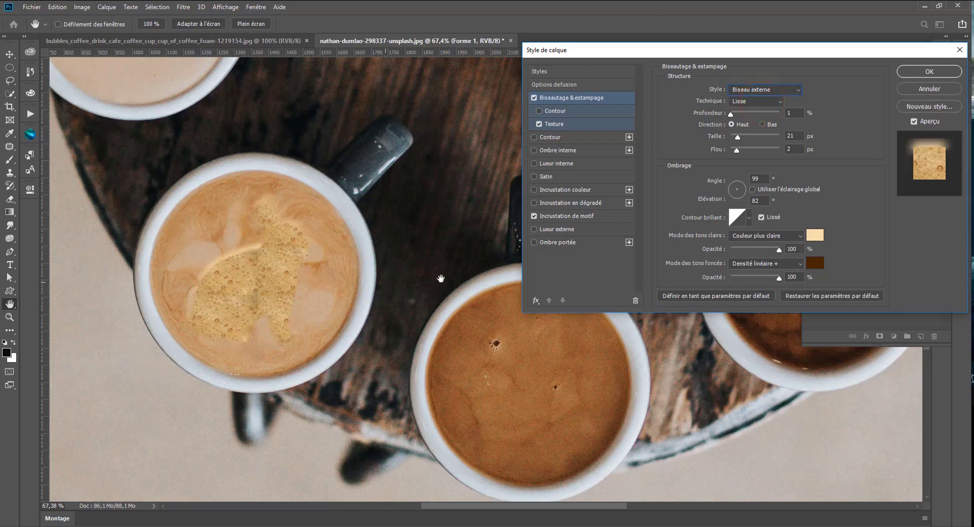
- Set the rabbit's pattern overlay scale to 23% after trying 100% and 25%, and apply the layer style
{"action": "left_click", "coordinate": [549, 123]}
{"action": "left_click", "coordinate": [561, 213]}
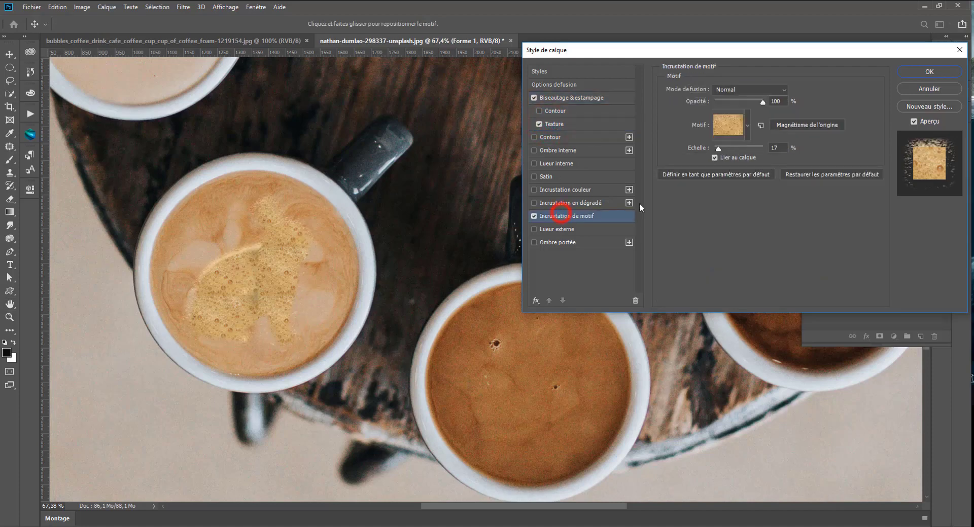
{"action": "double_click", "coordinate": [776, 147]}
{"action": "type", "text": "100"}
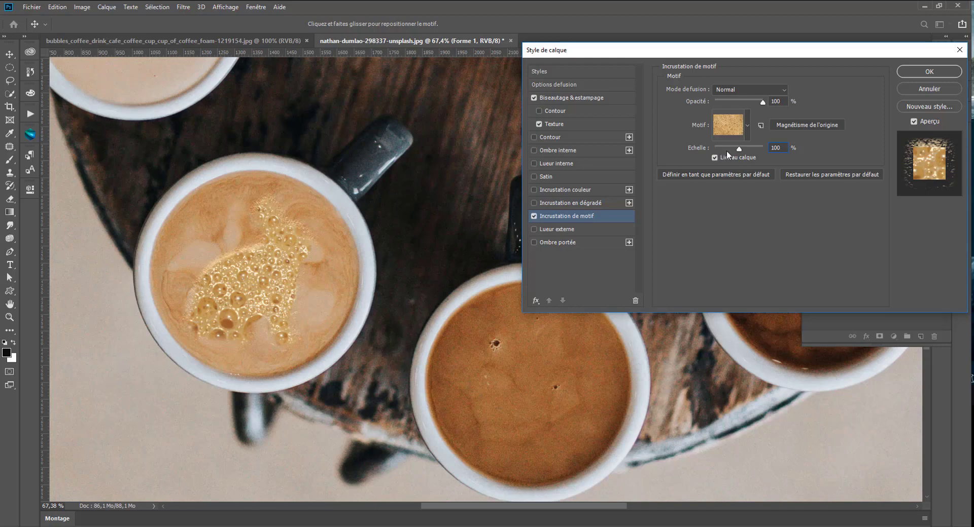
{"action": "left_click_drag", "start_coordinate": [726, 151], "coordinate": [721, 152]}
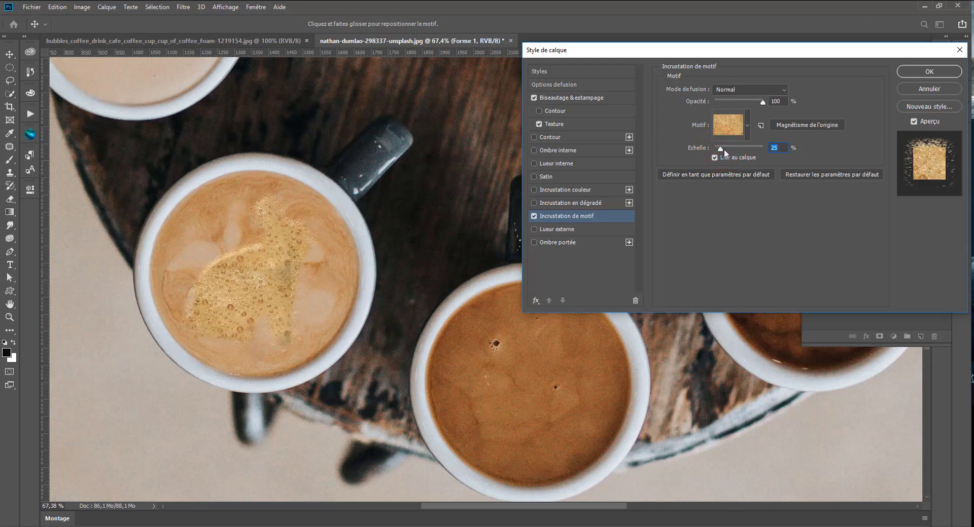
{"action": "left_click_drag", "start_coordinate": [722, 151], "coordinate": [721, 148]}
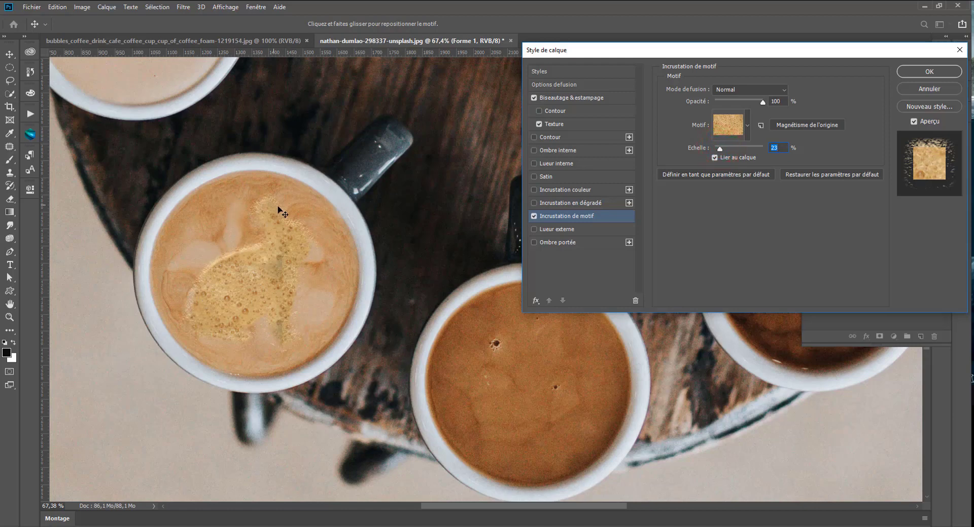
{"action": "key", "text": "Return"}
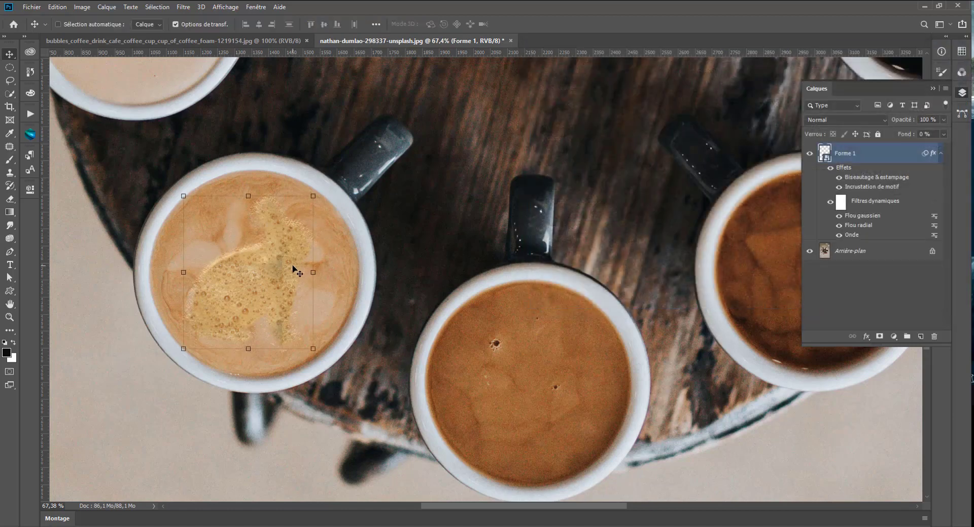
- Move the foam rabbit from the light coffee onto the darker coffee in the neighbouring lower cup
{"action": "left_click_drag", "start_coordinate": [269, 261], "coordinate": [542, 375]}
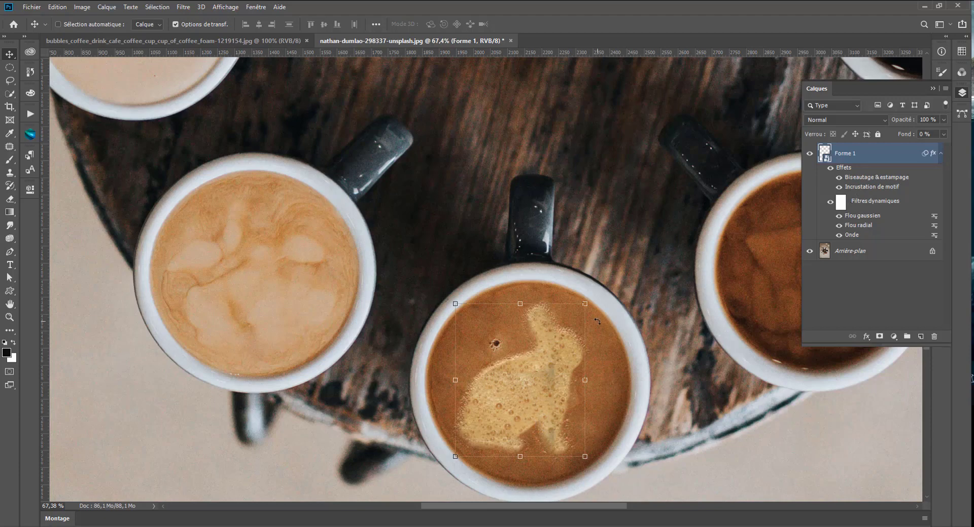
{"action": "scroll", "coordinate": [658, 382], "scroll_direction": "up", "scroll_amount": 2}
{"action": "left_click_drag", "start_coordinate": [659, 382], "coordinate": [606, 343]}
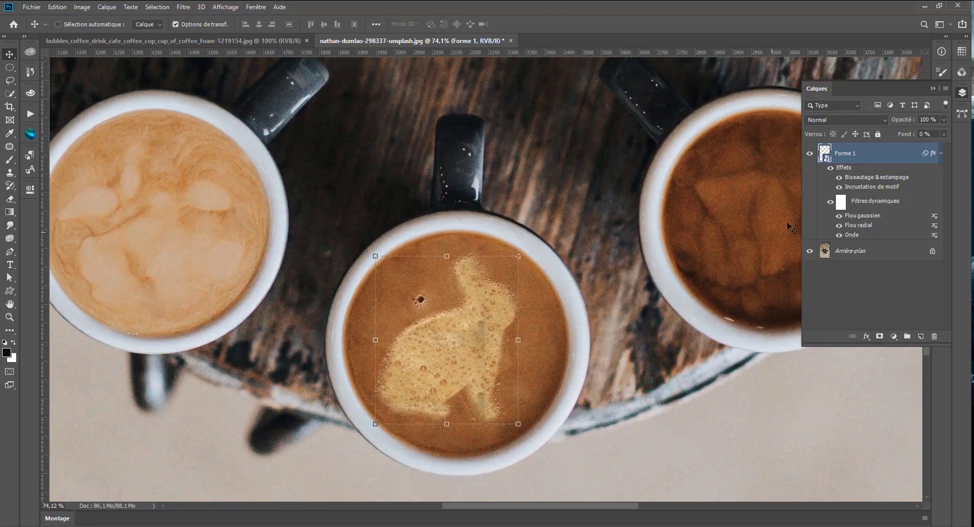
- Add a Satin effect in Produit mode at 9% opacity to the rabbit and apply the layer style
{"action": "double_click", "coordinate": [846, 171]}
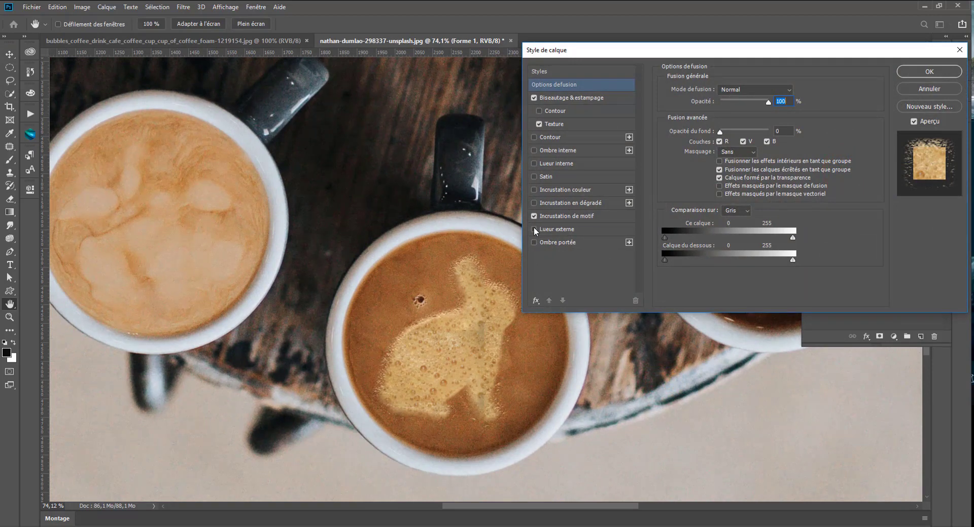
{"action": "left_click", "coordinate": [534, 176]}
{"action": "left_click", "coordinate": [550, 177]}
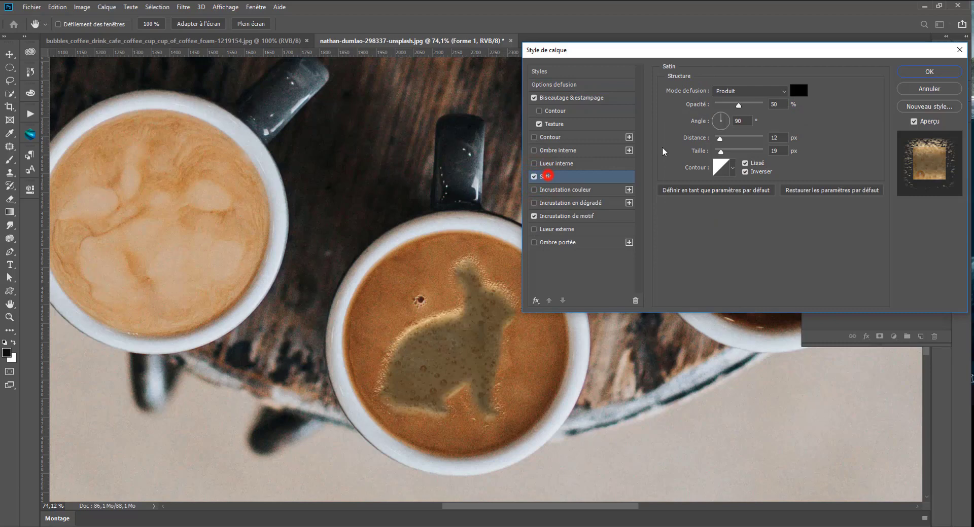
{"action": "left_click", "coordinate": [718, 104]}
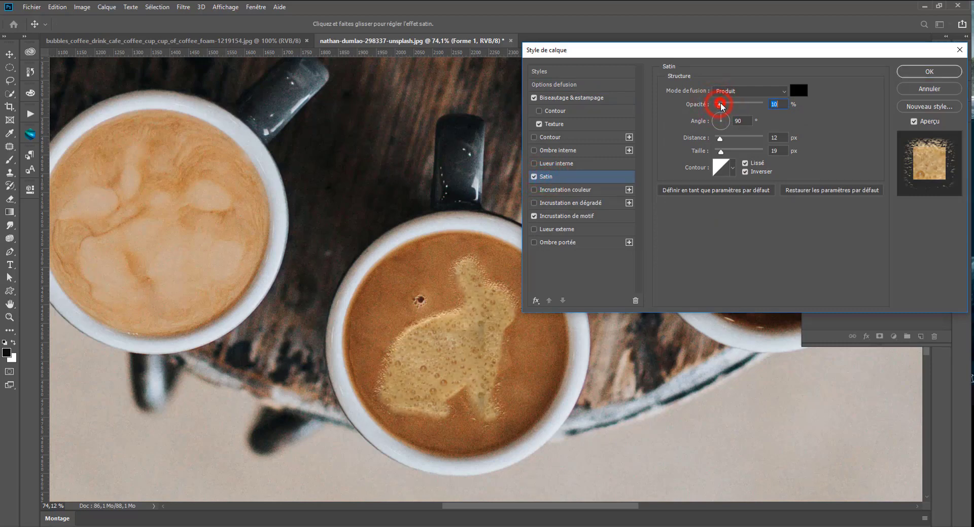
{"action": "left_click_drag", "start_coordinate": [721, 105], "coordinate": [719, 105]}
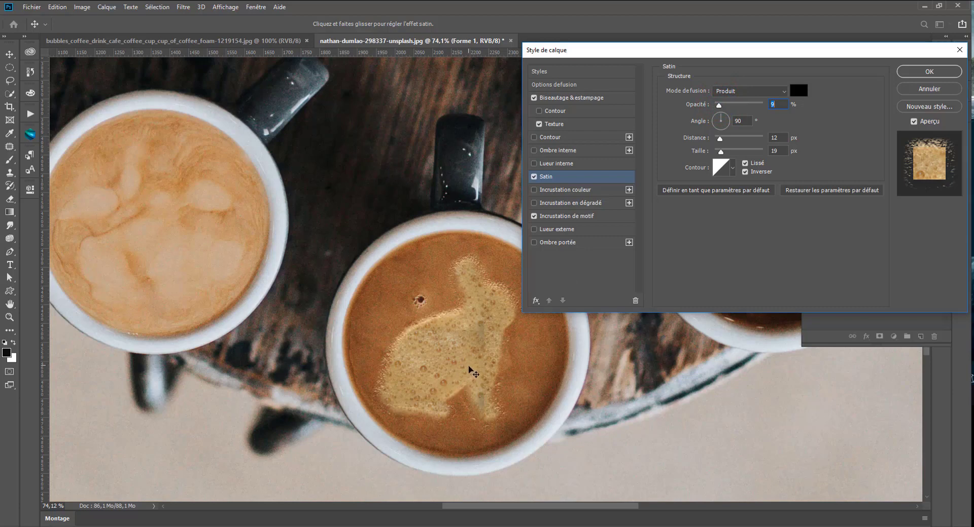
{"action": "left_click_drag", "start_coordinate": [469, 370], "coordinate": [467, 363]}
{"action": "left_click", "coordinate": [913, 71]}
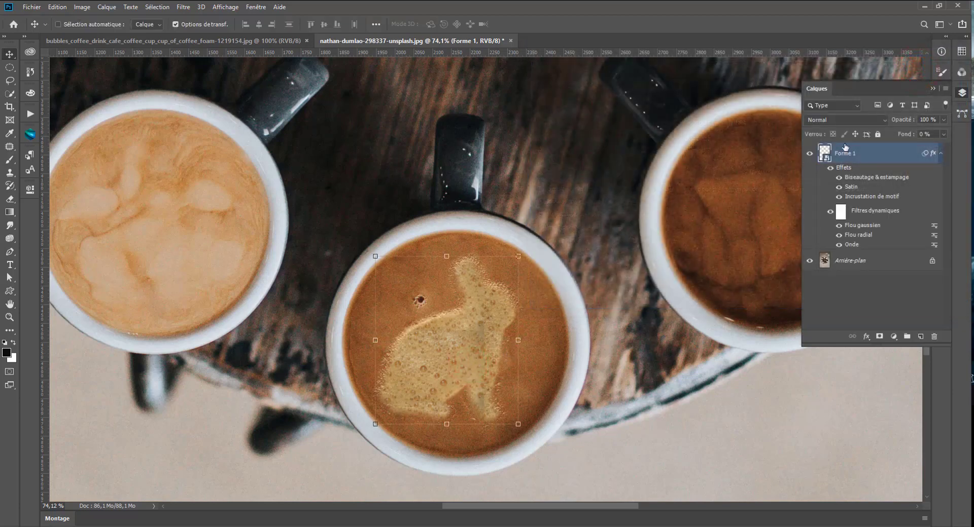
- Inside the rabbit's smart object, draw a parrot custom shape about 232 by 380 px and hide the rabbit shape layer
{"action": "double_click", "coordinate": [825, 154]}
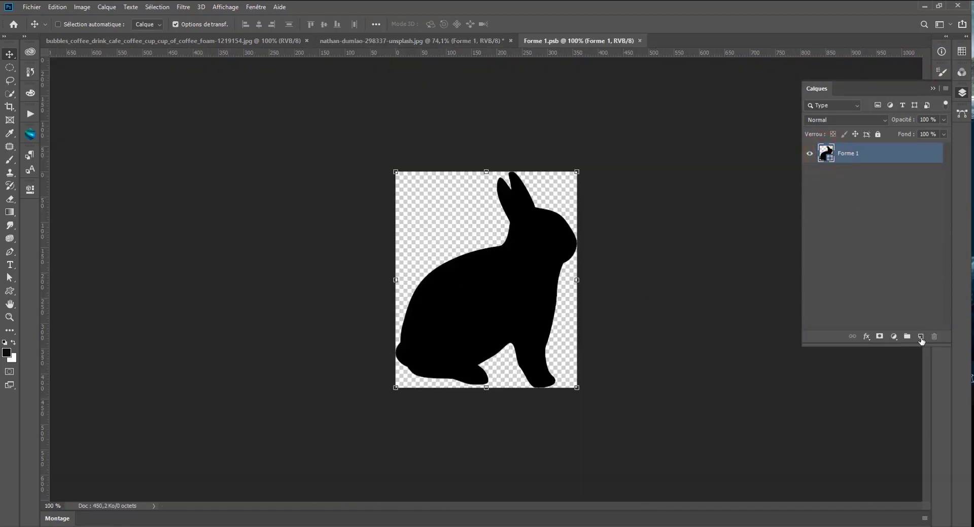
{"action": "left_click", "coordinate": [9, 292]}
{"action": "right_click", "coordinate": [469, 287]}
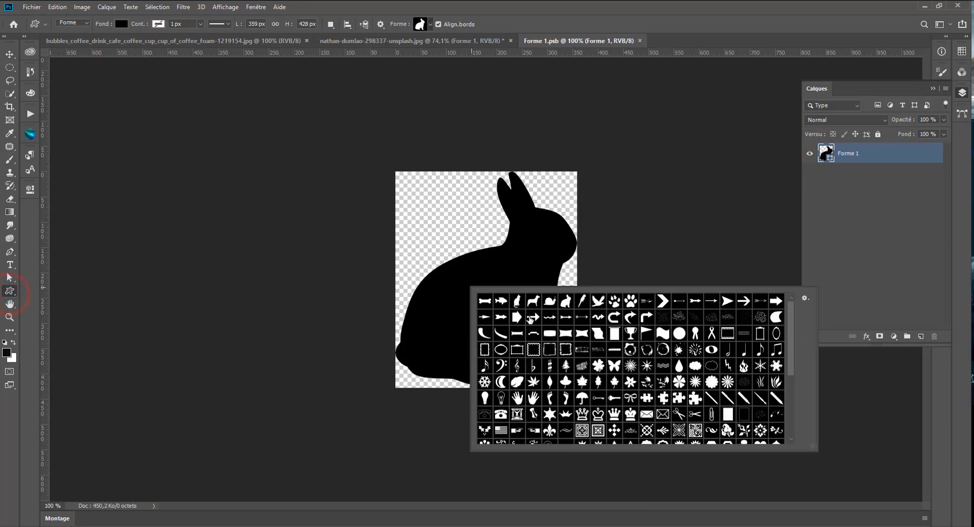
{"action": "double_click", "coordinate": [588, 303]}
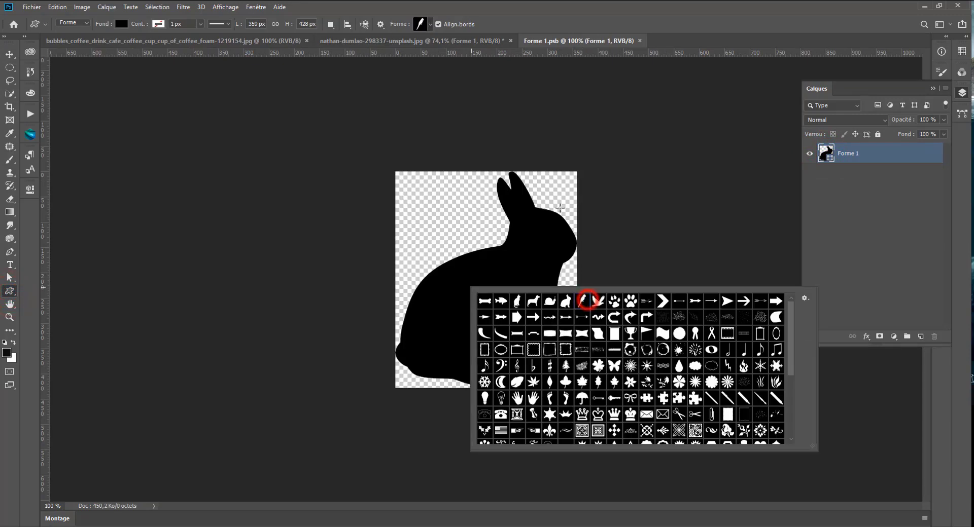
{"action": "left_click_drag", "start_coordinate": [555, 183], "coordinate": [381, 374]}
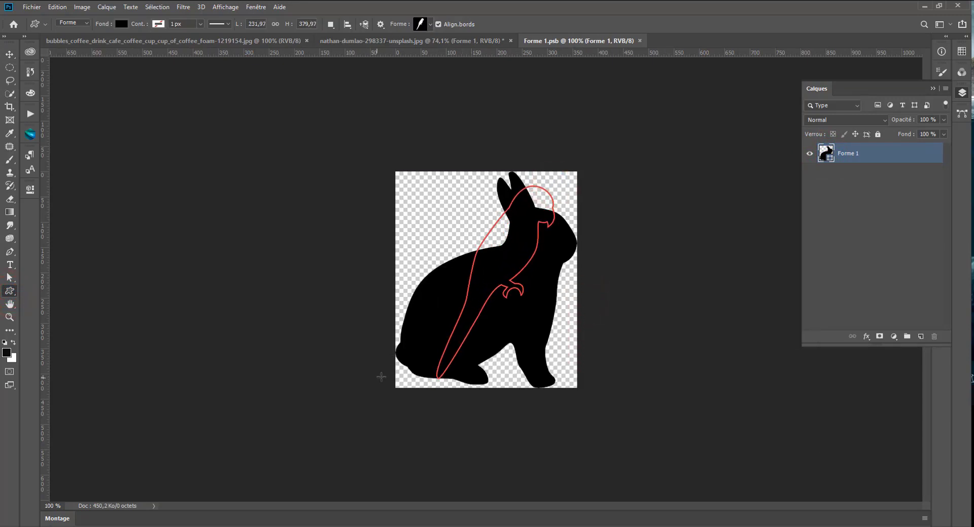
{"action": "left_click", "coordinate": [810, 174]}
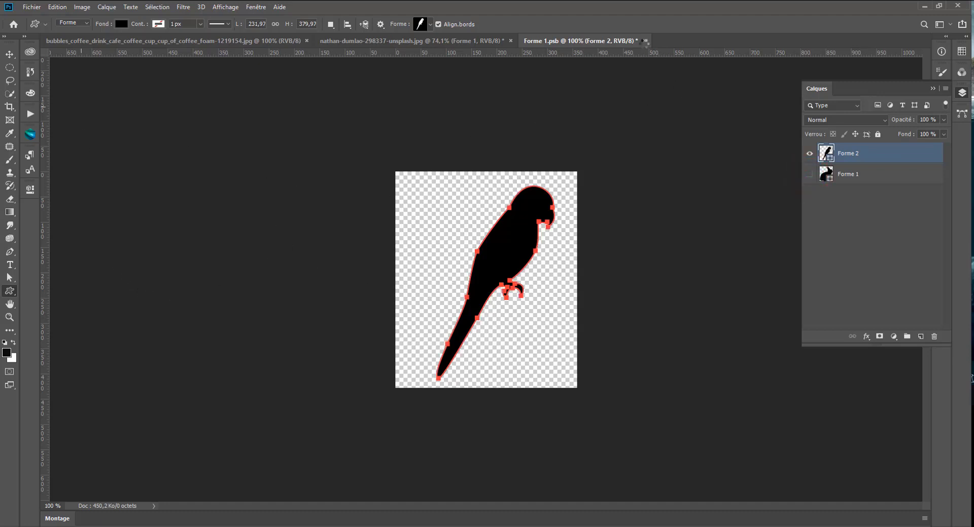
- Save and close the shape's smart object so the foam on the cup updates to the parrot
{"action": "left_click", "coordinate": [639, 41]}
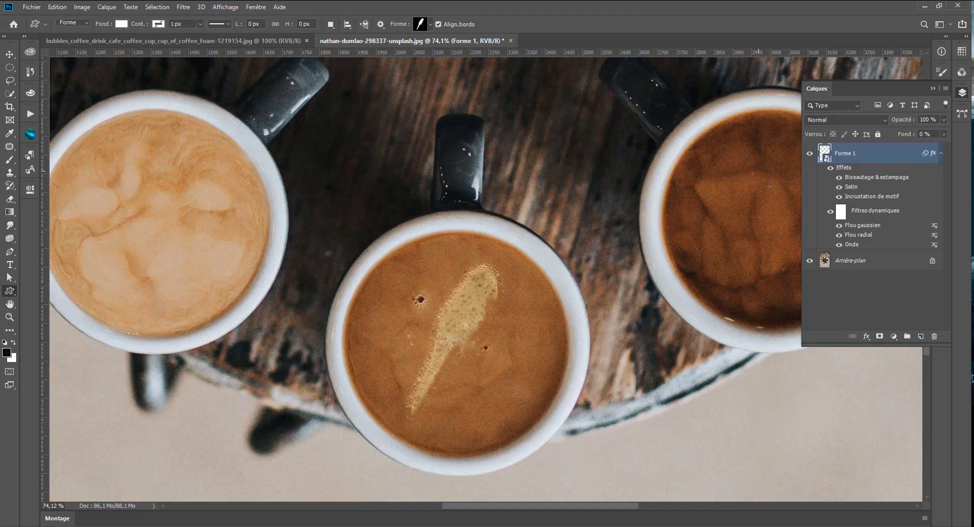
{"action": "double_click", "coordinate": [822, 147]}
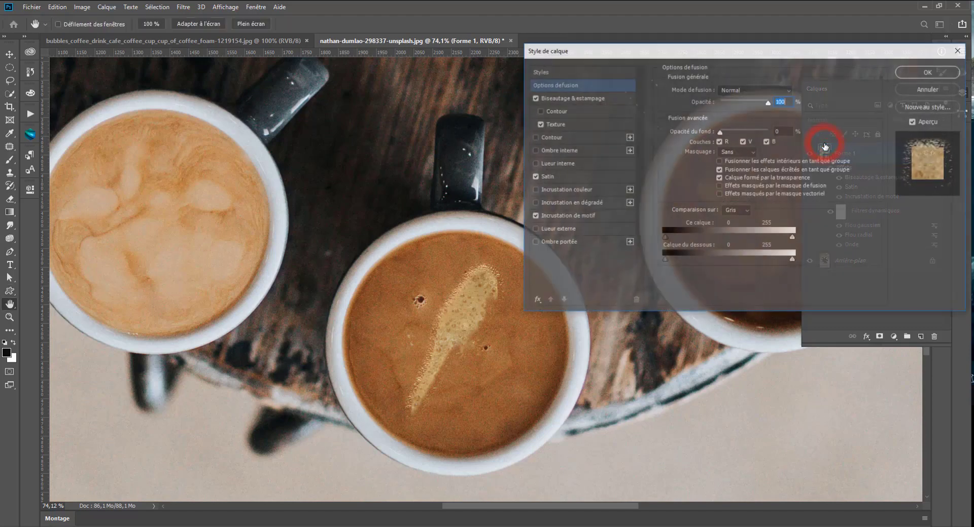
{"action": "left_click", "coordinate": [919, 92]}
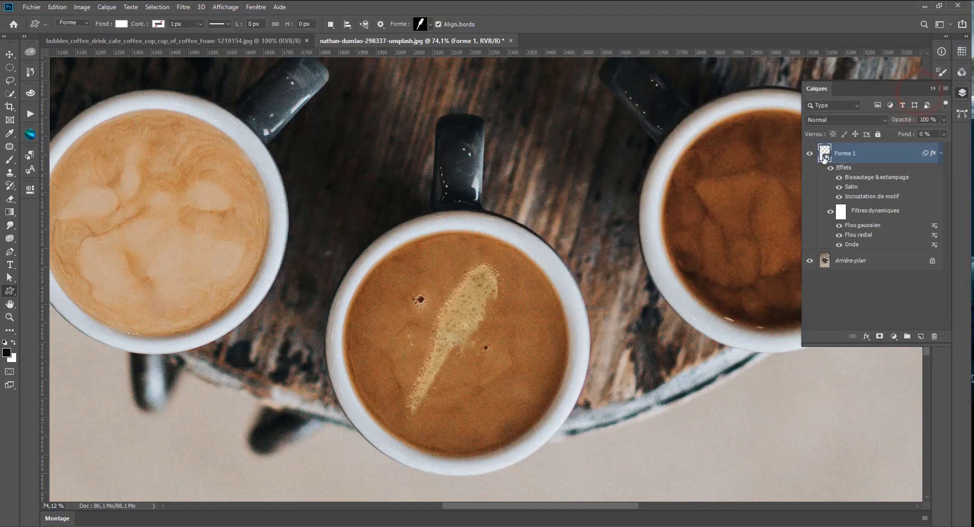
- Reopen the smart object, enlarge the parrot to about 111.6% so it spans the canvas height, and return to the coffee photo
{"action": "double_click", "coordinate": [824, 156]}
{"action": "left_click", "coordinate": [10, 55]}
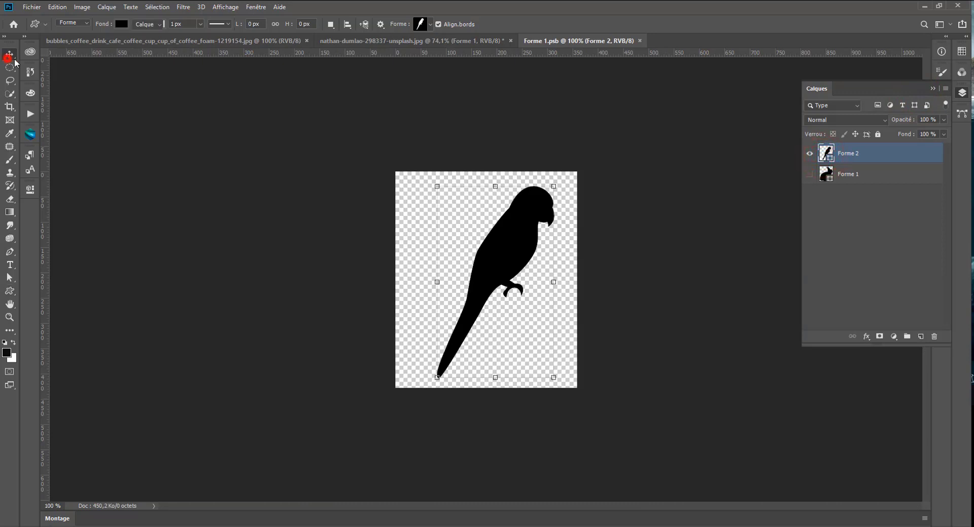
{"action": "left_click_drag", "start_coordinate": [553, 378], "coordinate": [560, 388]}
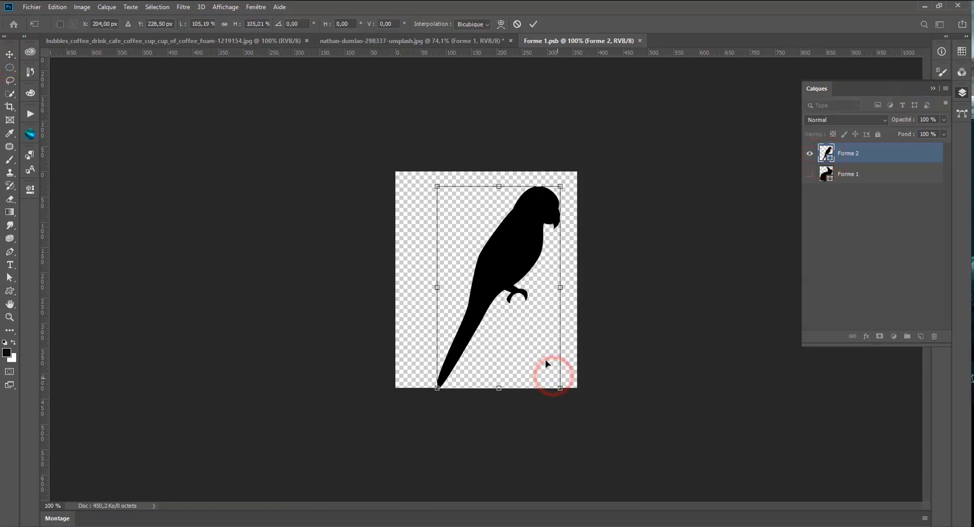
{"action": "left_click_drag", "start_coordinate": [438, 185], "coordinate": [430, 174]}
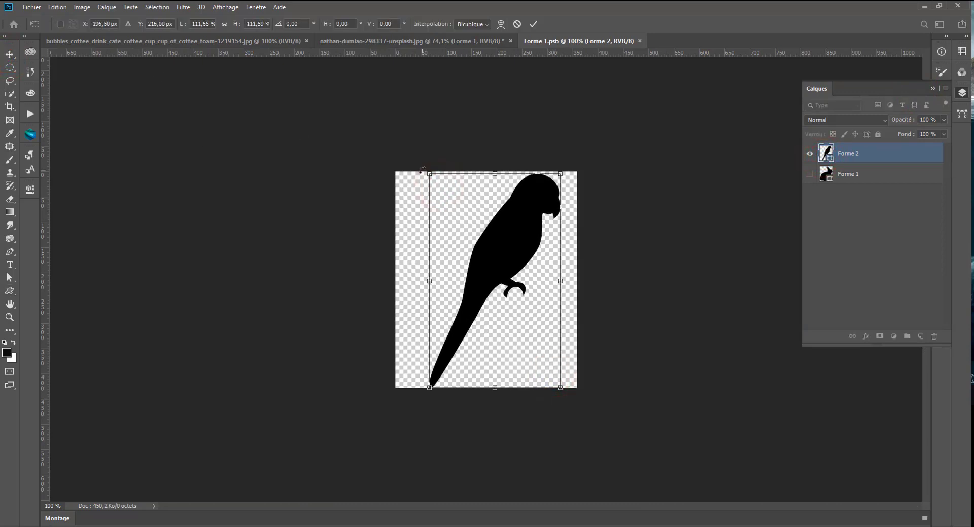
{"action": "key", "text": "Return"}
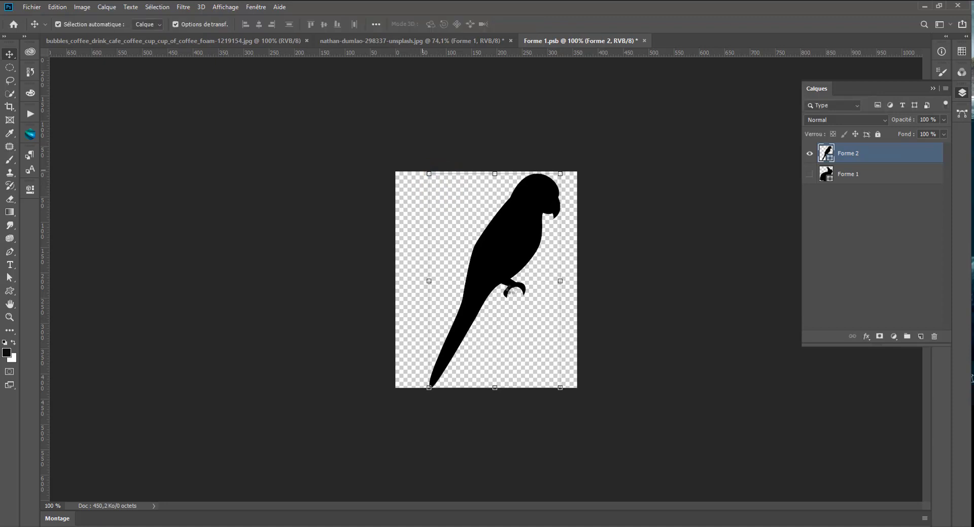
{"action": "left_click", "coordinate": [436, 41]}
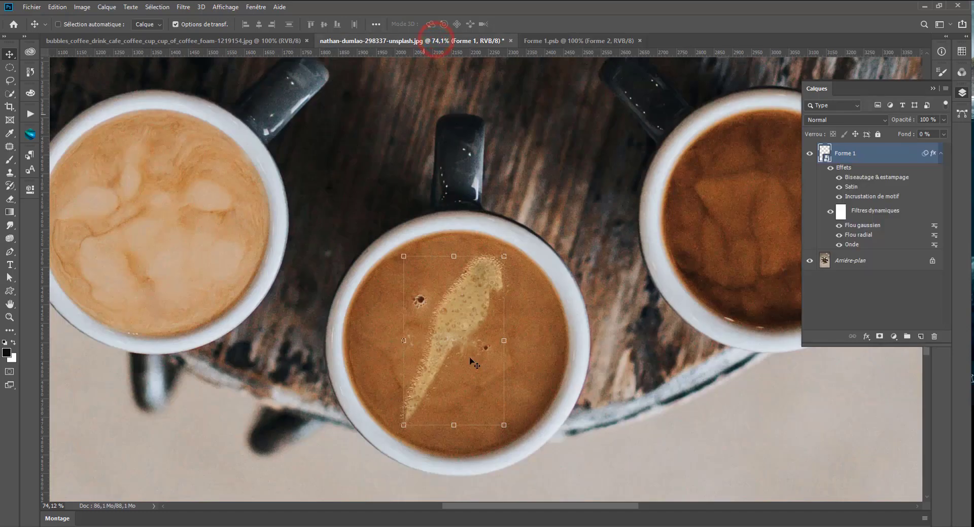
- Try the foam parrot on the dark brown coffee, and move it onto the pale coffee on the table's left side
{"action": "scroll", "coordinate": [613, 300], "scroll_direction": "down", "scroll_amount": 8}
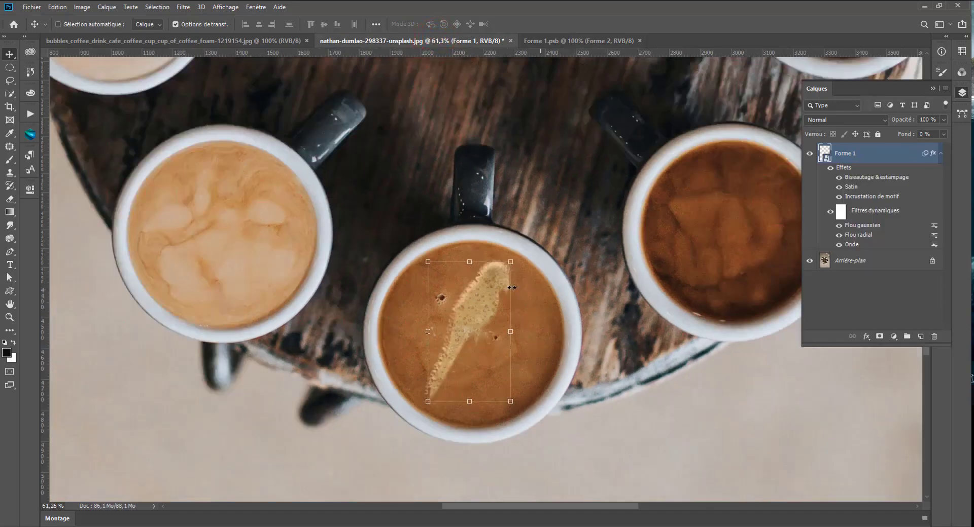
{"action": "scroll", "coordinate": [418, 304], "scroll_direction": "up", "scroll_amount": 1}
{"action": "left_click", "coordinate": [9, 54]}
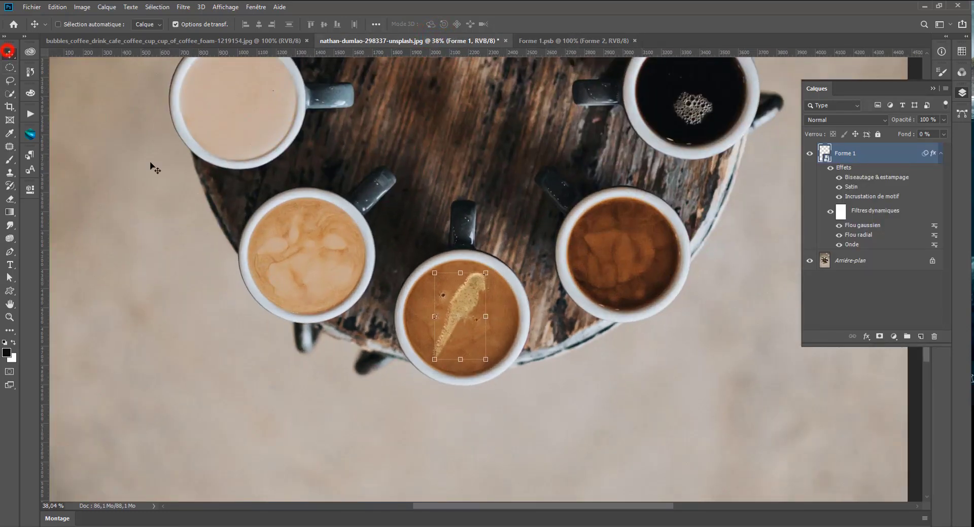
{"action": "left_click_drag", "start_coordinate": [448, 317], "coordinate": [609, 254]}
{"action": "left_click_drag", "start_coordinate": [655, 285], "coordinate": [529, 415]}
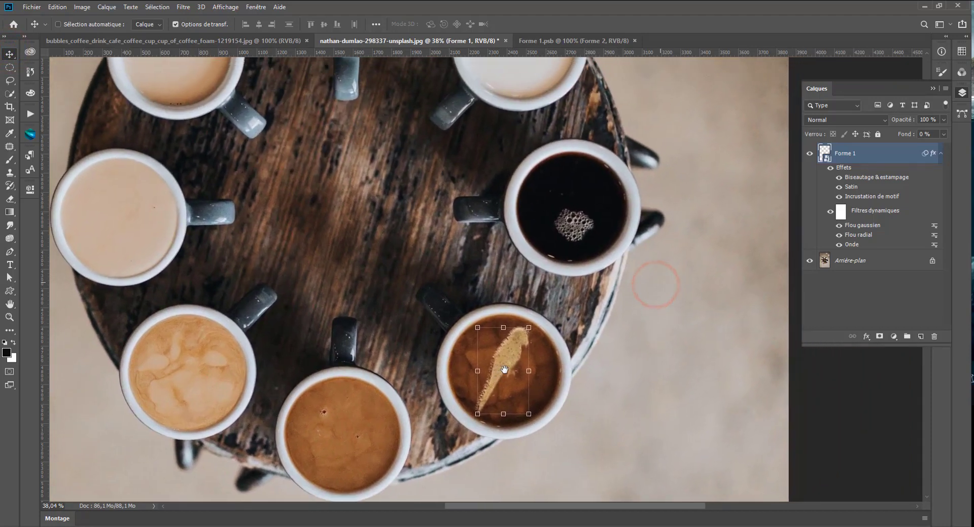
{"action": "mouse_move", "coordinate": [505, 369]}
{"action": "left_mouse_down"}
{"action": "mouse_move", "coordinate": [569, 274]}
{"action": "mouse_move", "coordinate": [574, 207]}
{"action": "mouse_move", "coordinate": [118, 218]}
{"action": "left_mouse_up"}
{"action": "left_click_drag", "start_coordinate": [66, 228], "coordinate": [170, 252]}
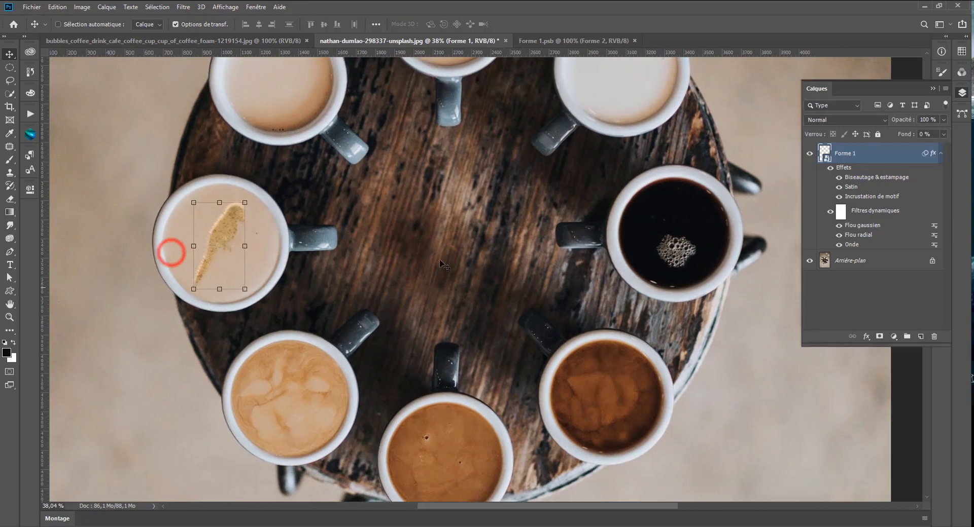
- Hide the parrot's Satin effect, fine-tune its position on the pale coffee and collapse its effects list
{"action": "left_click", "coordinate": [838, 186]}
{"action": "left_click_drag", "start_coordinate": [305, 241], "coordinate": [369, 260]}
{"action": "left_click", "coordinate": [295, 253]}
{"action": "left_click_drag", "start_coordinate": [294, 254], "coordinate": [296, 255]}
{"action": "left_click", "coordinate": [940, 154]}
- Duplicate the parrot layer and position the duplicate on the coffee in the next cup above
{"action": "key", "text": "ctrl"}
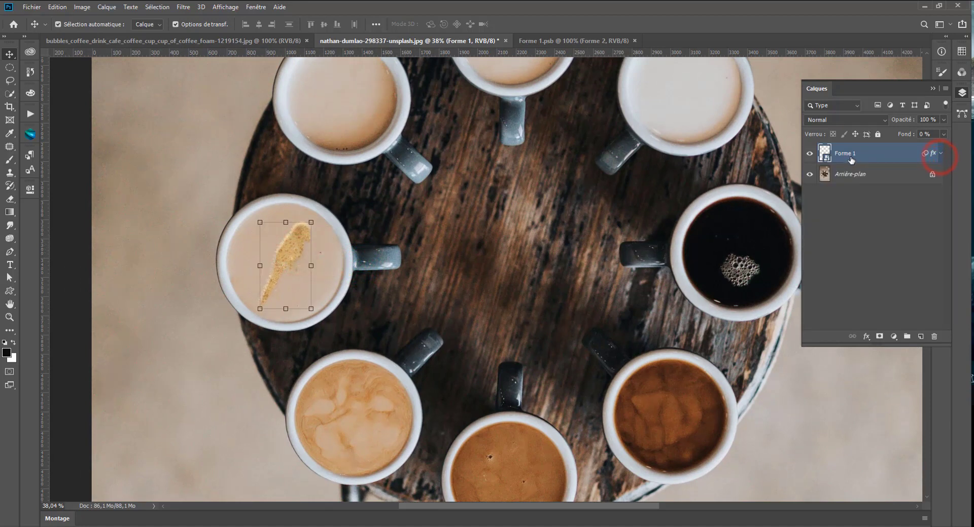
{"action": "key", "text": "ctrl+j"}
{"action": "left_click_drag", "start_coordinate": [282, 252], "coordinate": [334, 86]}
{"action": "key", "text": "space"}
{"action": "left_click_drag", "start_coordinate": [429, 165], "coordinate": [448, 219]}
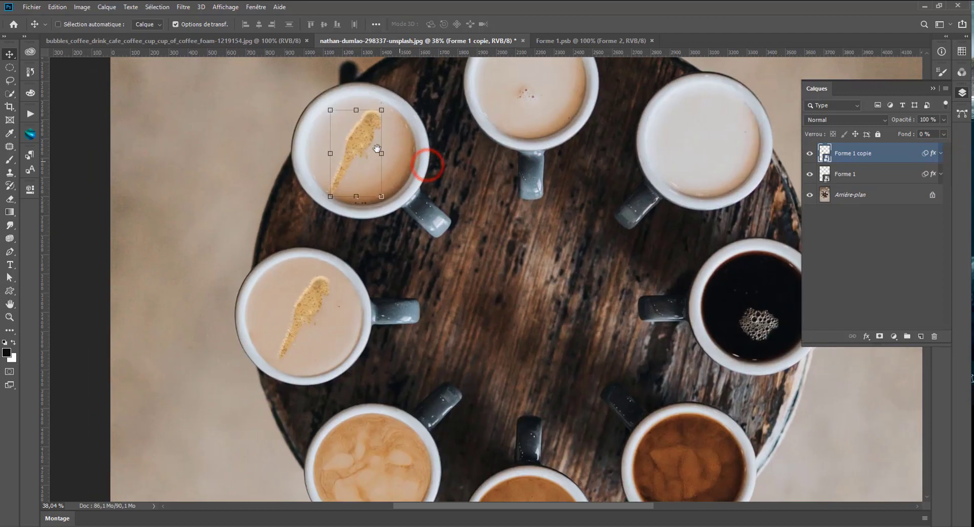
{"action": "left_click_drag", "start_coordinate": [372, 148], "coordinate": [373, 142]}
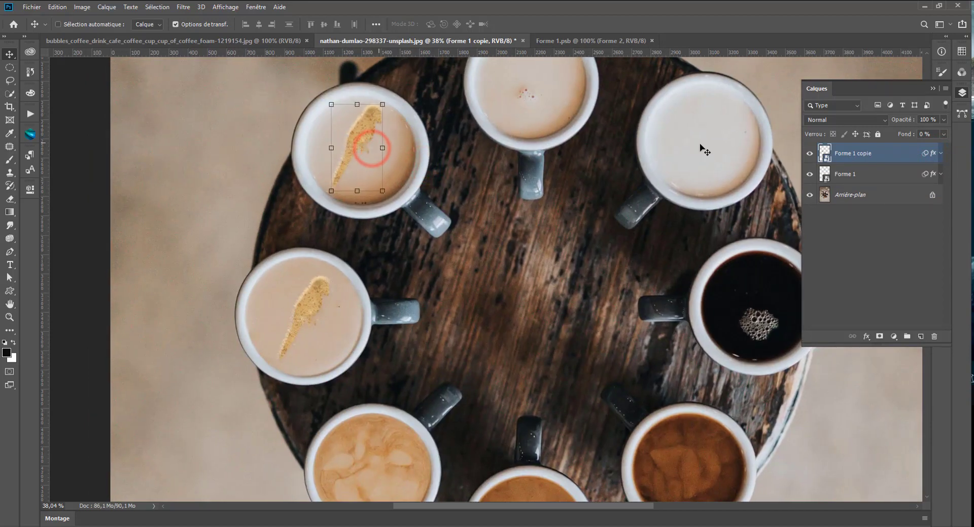
- Try showing the rabbit instead of the parrot in the duplicate's smart object, and close it without saving
{"action": "double_click", "coordinate": [823, 153]}
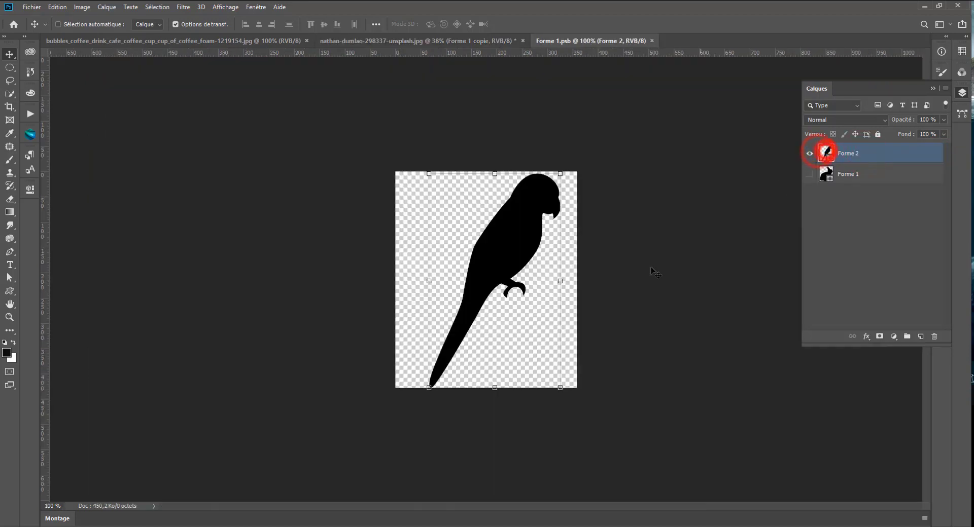
{"action": "left_click", "coordinate": [809, 153]}
{"action": "left_click", "coordinate": [809, 175]}
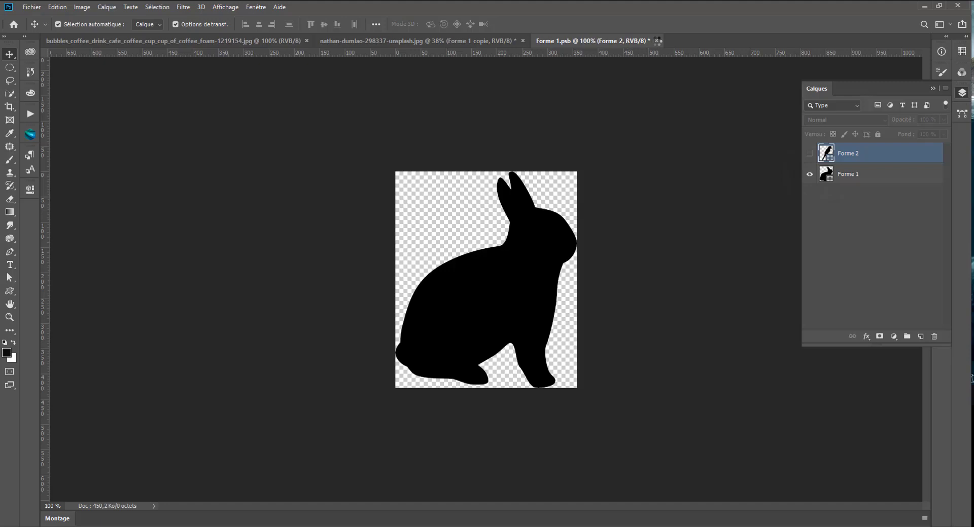
{"action": "left_click", "coordinate": [653, 41]}
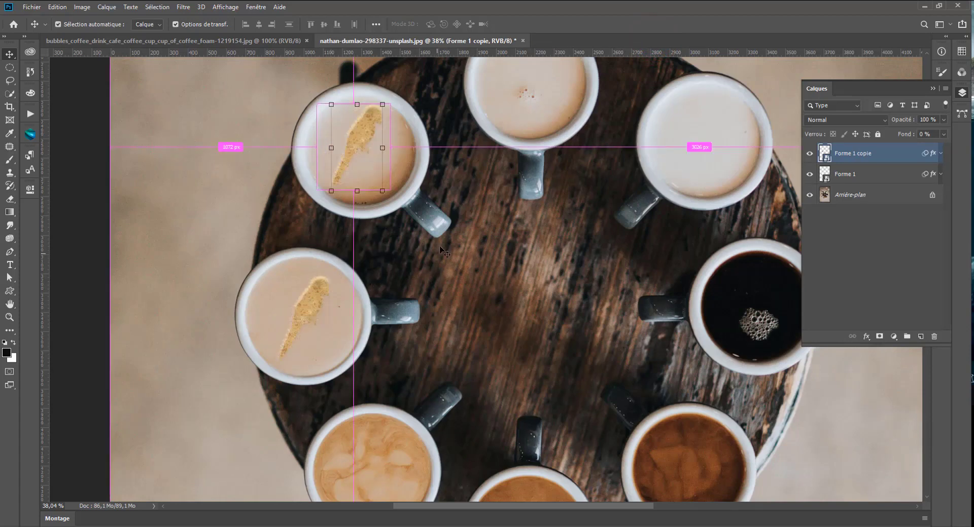
- Delete the duplicated parrot layer, Forme 1 copie
{"action": "right_click", "coordinate": [871, 158]}
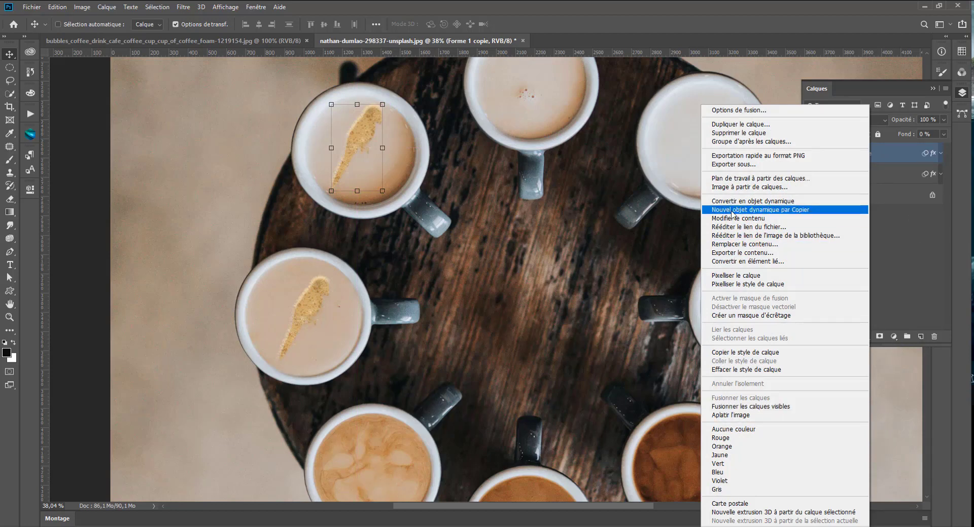
{"action": "left_click", "coordinate": [893, 156]}
{"action": "left_click", "coordinate": [934, 337]}
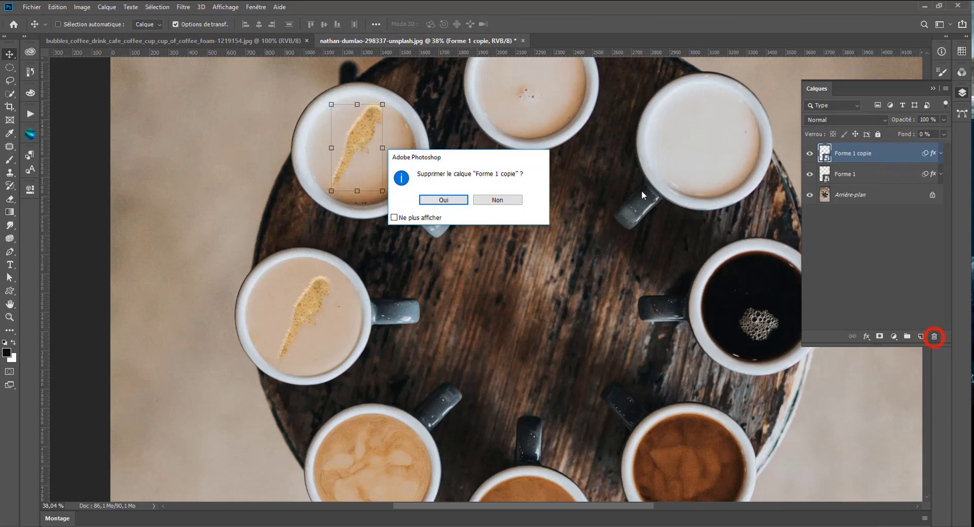
{"action": "left_click", "coordinate": [443, 199]}
- Create an independent smart object copy of the parrot layer and check the contents of both smart objects
{"action": "right_click", "coordinate": [846, 153]}
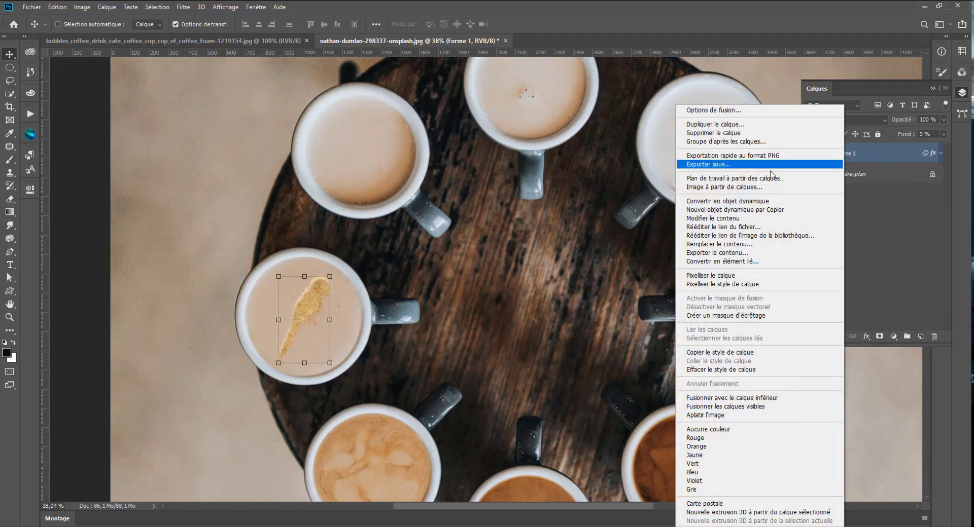
{"action": "left_click", "coordinate": [748, 210]}
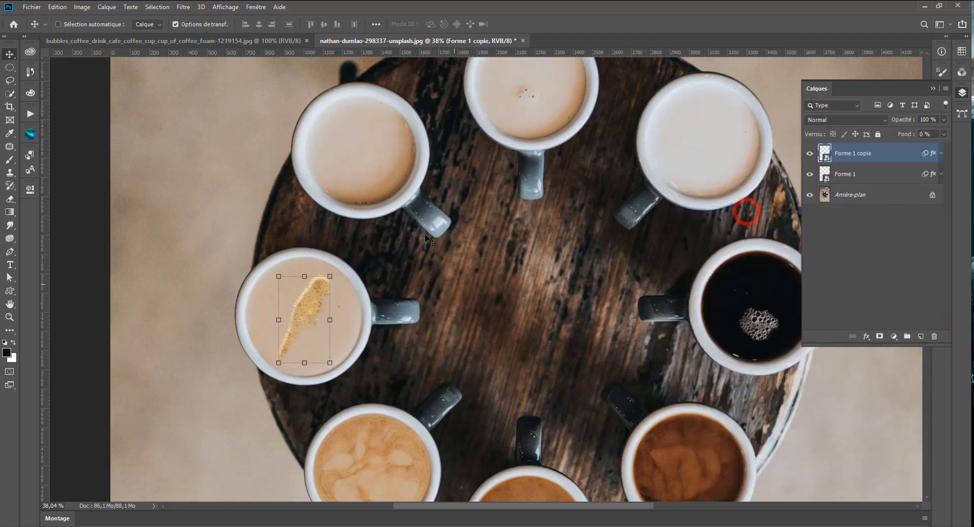
{"action": "double_click", "coordinate": [826, 153]}
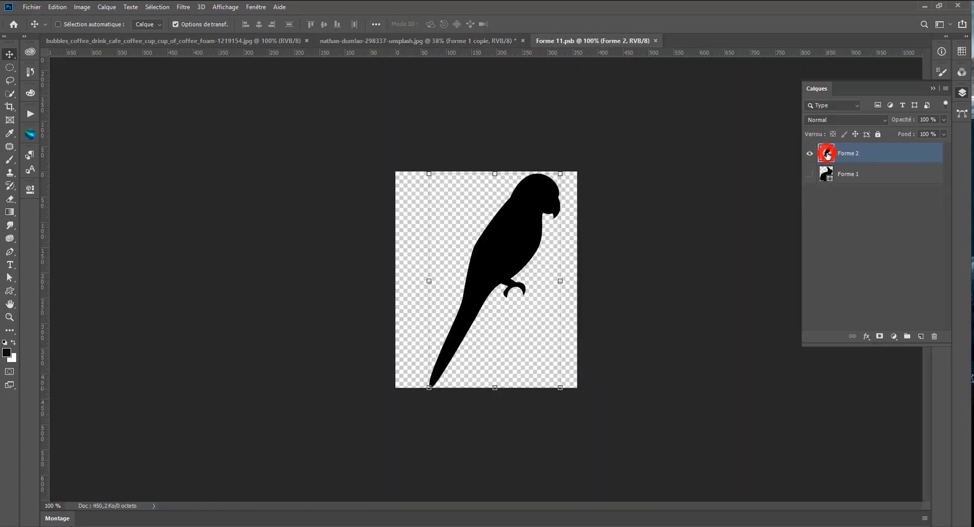
{"action": "left_click", "coordinate": [656, 41]}
{"action": "double_click", "coordinate": [826, 174]}
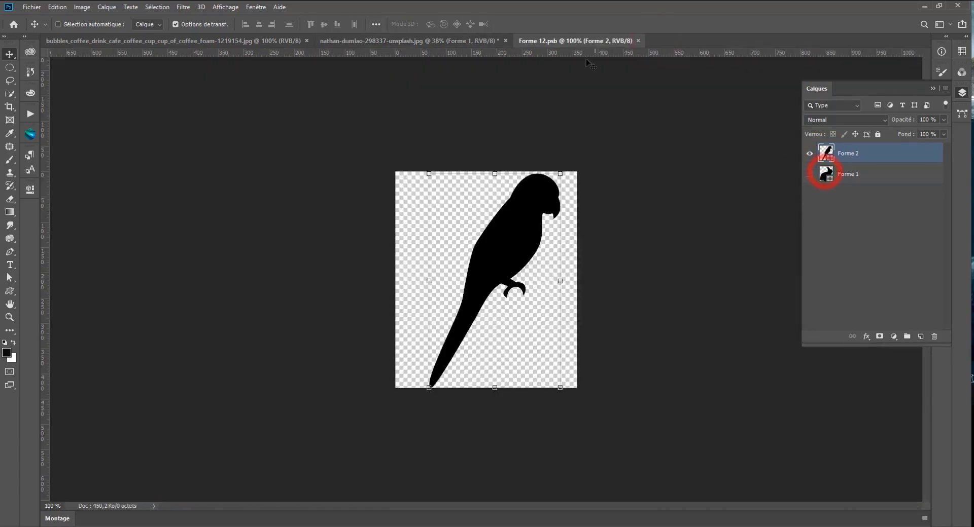
{"action": "left_click", "coordinate": [639, 41]}
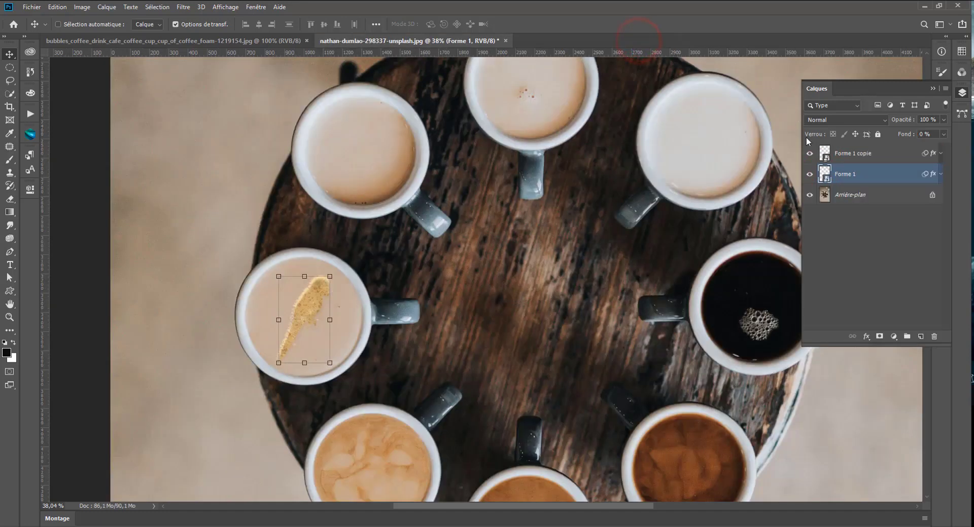
- Move the independent copy onto the cup above and save its smart object with the rabbit shown and the parrot hidden
{"action": "left_click", "coordinate": [825, 156]}
{"action": "left_click_drag", "start_coordinate": [318, 295], "coordinate": [373, 129]}
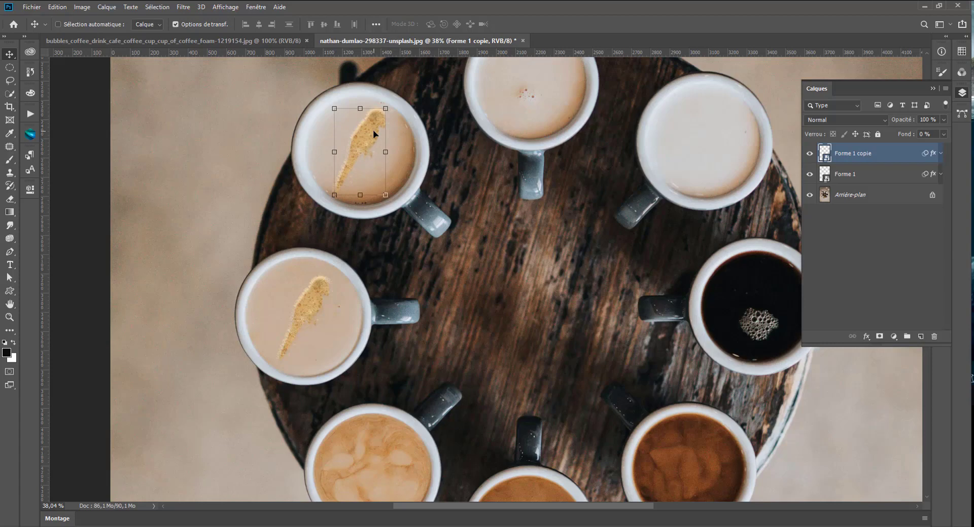
{"action": "double_click", "coordinate": [825, 153]}
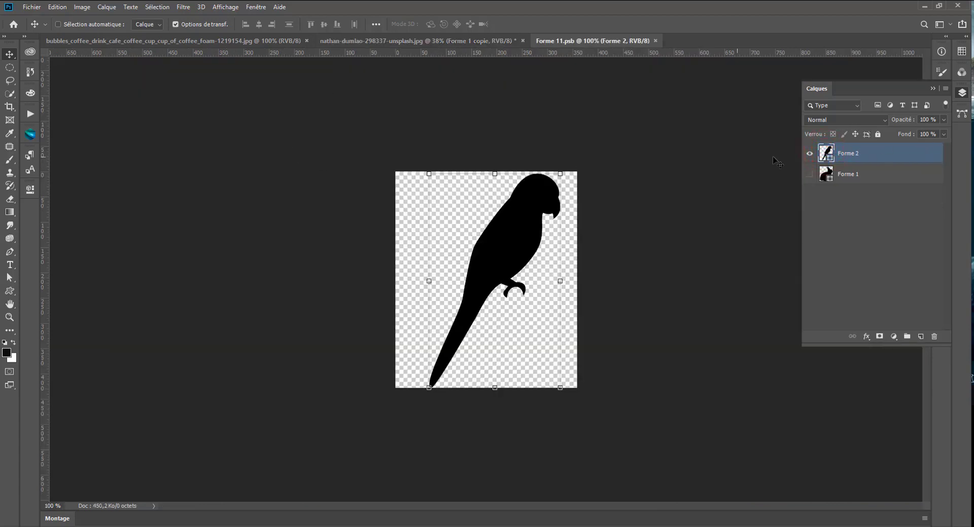
{"action": "left_click", "coordinate": [808, 155]}
{"action": "left_click", "coordinate": [810, 174]}
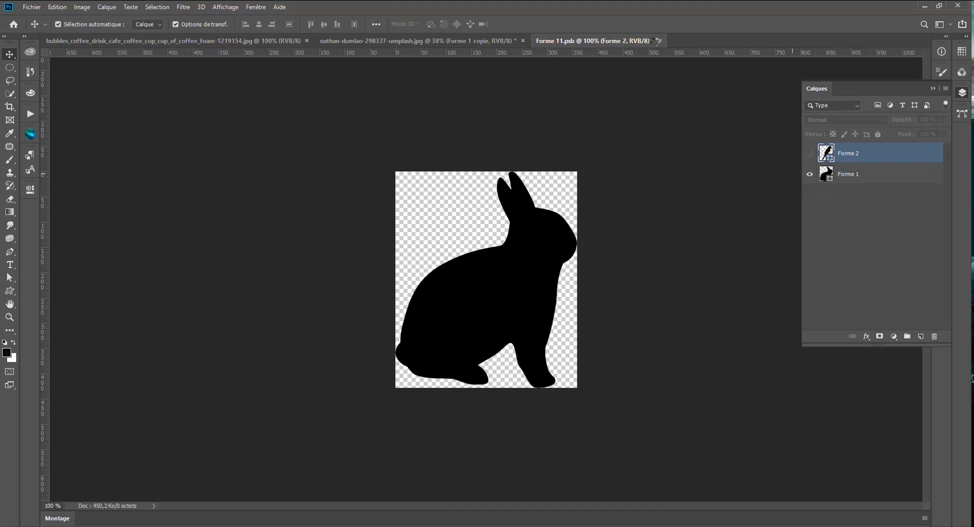
{"action": "key", "text": "ctrl+s"}
{"action": "left_click", "coordinate": [659, 41]}
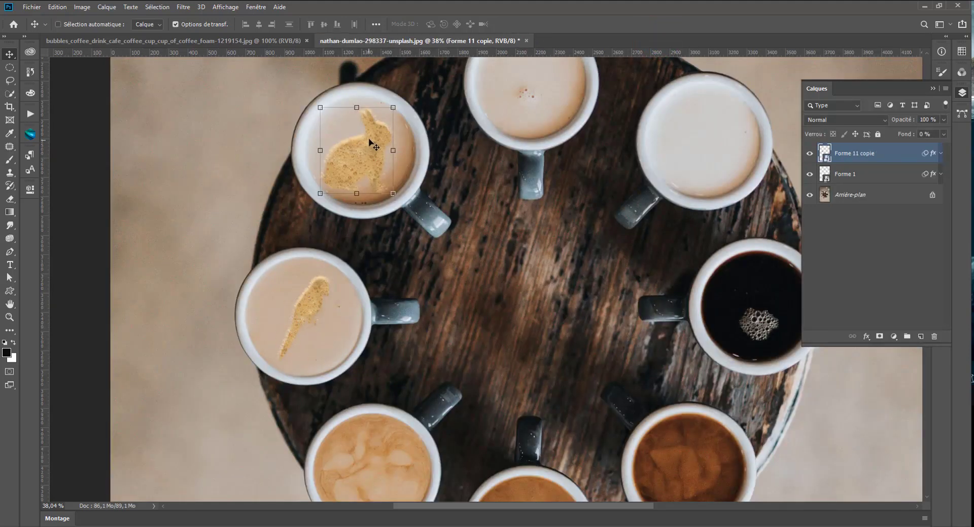
- Nudge the foam rabbit within its cup and scale it to 93.85%
{"action": "left_click_drag", "start_coordinate": [368, 157], "coordinate": [371, 153]}
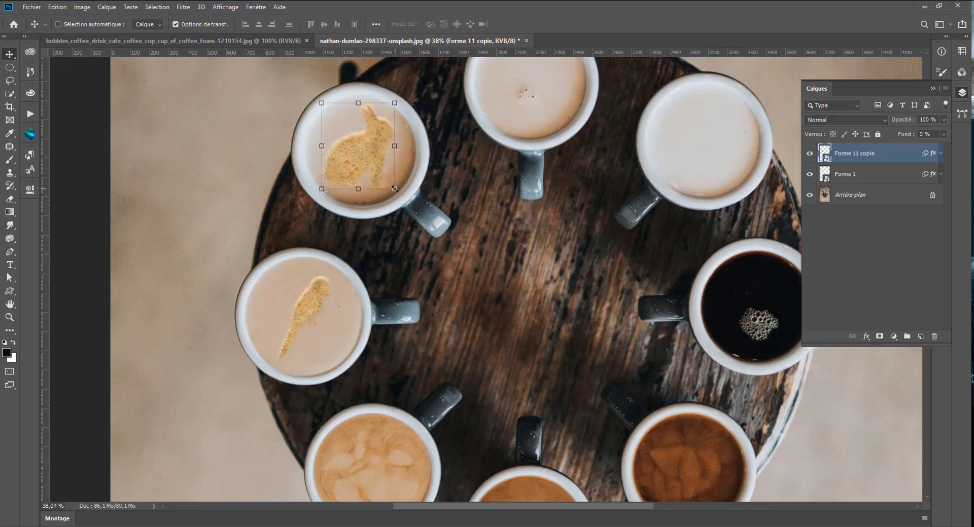
{"action": "left_click", "coordinate": [395, 189]}
{"action": "left_click", "coordinate": [497, 213]}
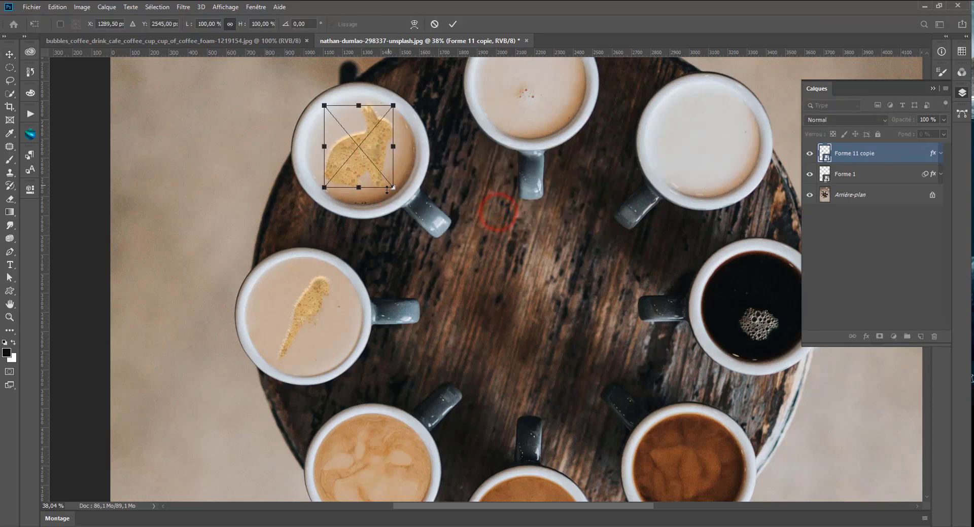
{"action": "mouse_move", "coordinate": [393, 187]}
{"action": "left_mouse_down"}
{"action": "mouse_move", "coordinate": [376, 170]}
{"action": "mouse_move", "coordinate": [393, 180]}
{"action": "mouse_move", "coordinate": [373, 191]}
{"action": "mouse_move", "coordinate": [390, 184]}
{"action": "left_mouse_up"}
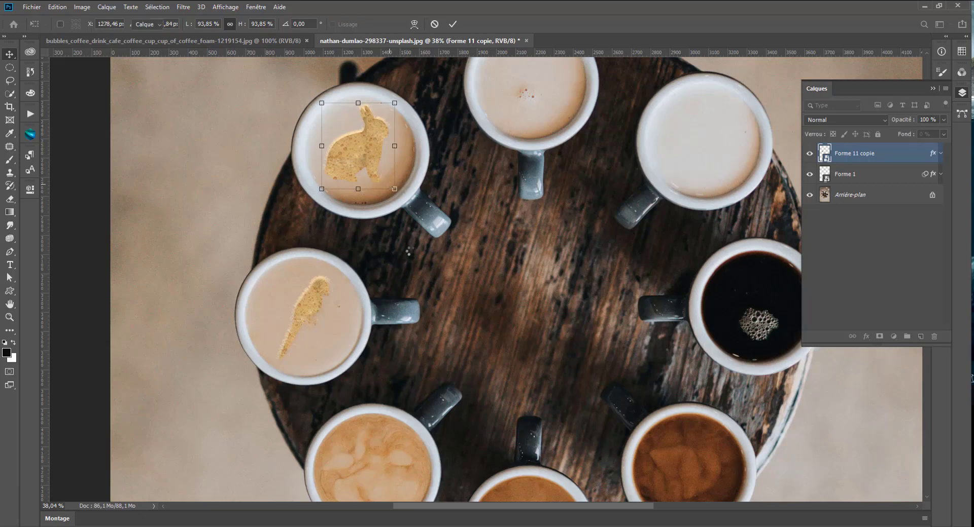
{"action": "key", "text": "Return"}
- View the full table of cups and expand the rabbit layer's effects and smart filters
{"action": "scroll", "coordinate": [421, 227], "scroll_direction": "down", "scroll_amount": 5}
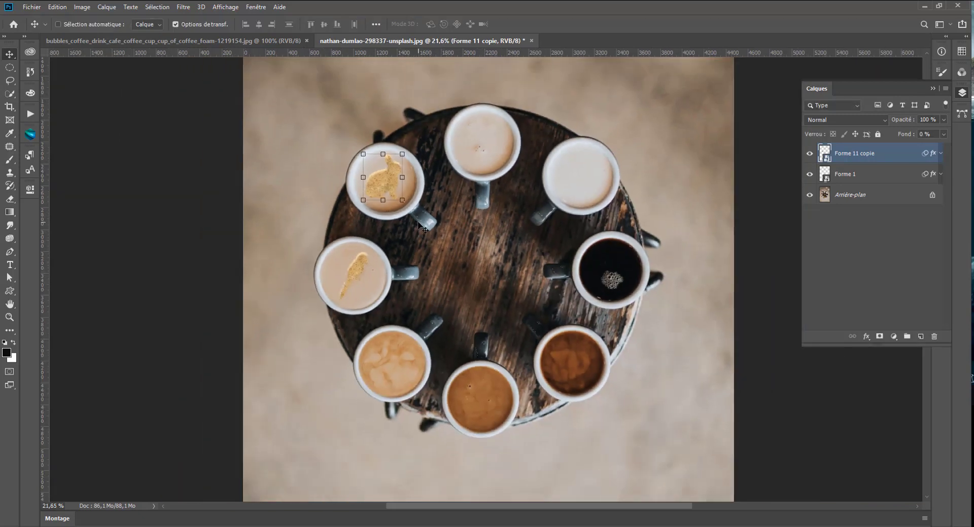
{"action": "scroll", "coordinate": [420, 227], "scroll_direction": "up", "scroll_amount": 2}
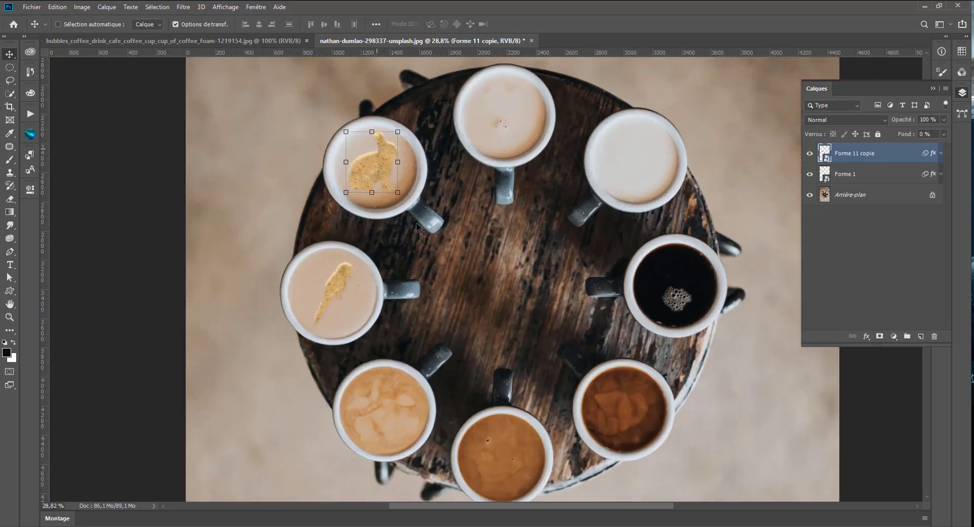
{"action": "left_click", "coordinate": [939, 152]}
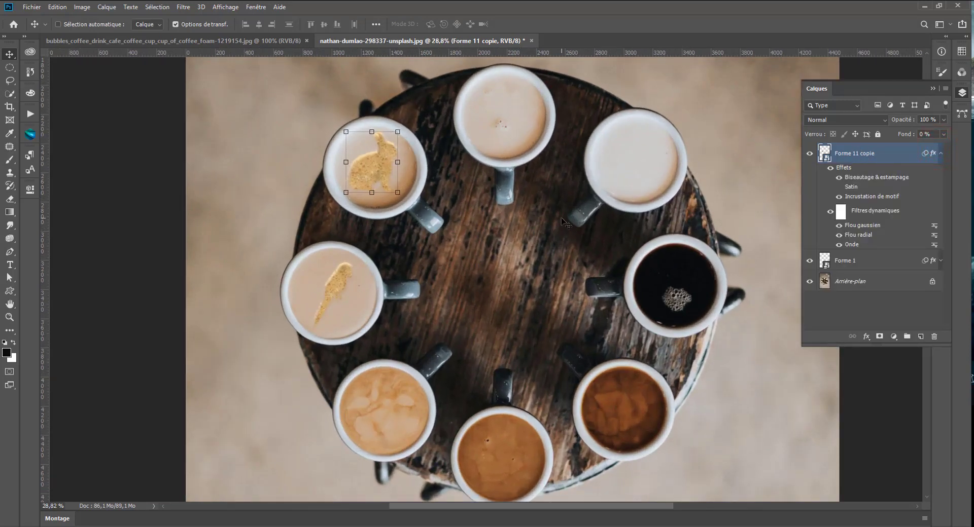
- Add a colour overlay to the rabbit layer using a pale beige sampled from its cup and lower the overlay's opacity to about 31%
{"action": "left_click", "coordinate": [838, 190]}
{"action": "double_click", "coordinate": [845, 169]}
{"action": "left_click", "coordinate": [551, 190]}
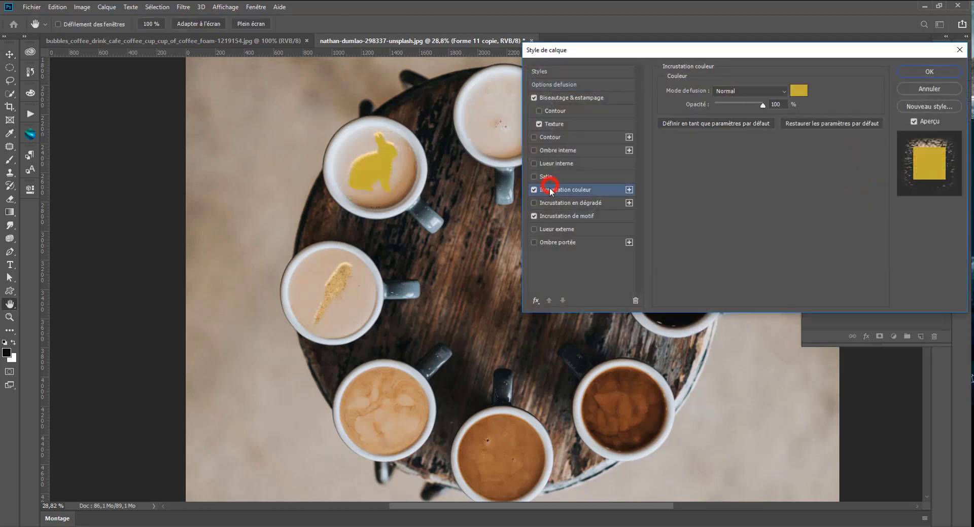
{"action": "left_click", "coordinate": [798, 91]}
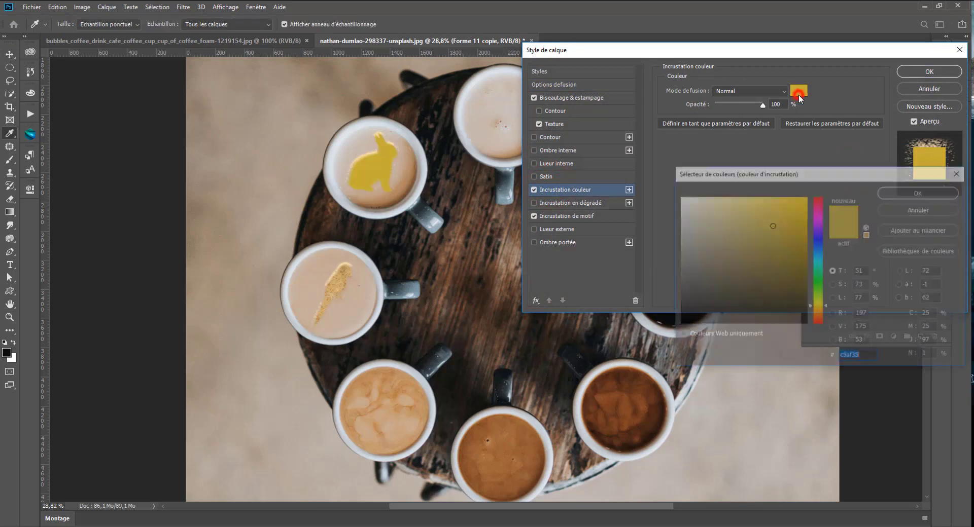
{"action": "left_click", "coordinate": [359, 145]}
{"action": "left_click", "coordinate": [903, 191]}
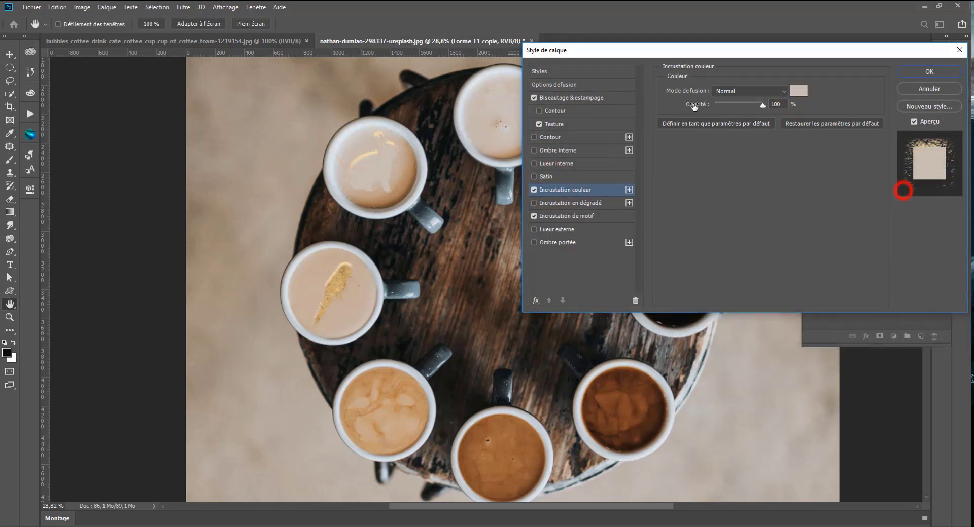
{"action": "left_click_drag", "start_coordinate": [711, 105], "coordinate": [721, 106]}
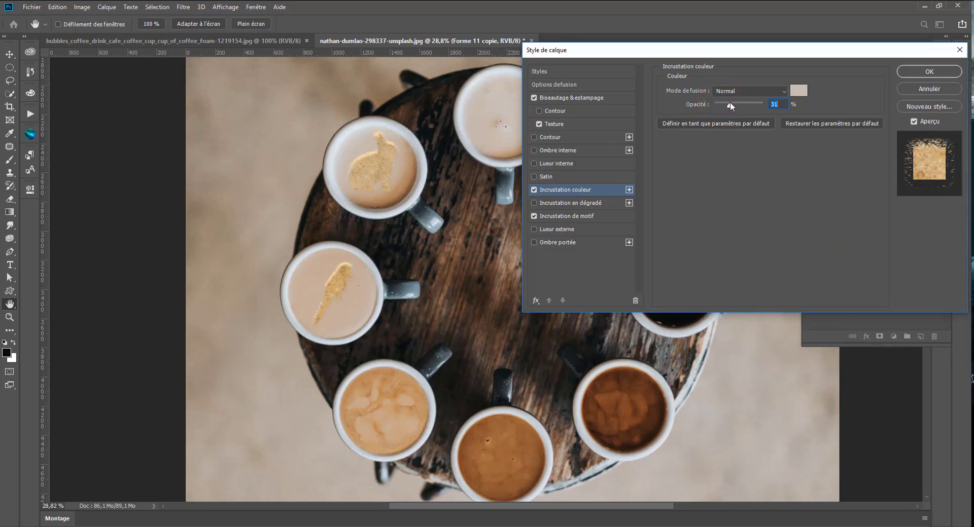
- Try several blend modes for the rabbit's colour overlay, return it to Normal at 27% opacity and apply the layer style
{"action": "left_click", "coordinate": [732, 89]}
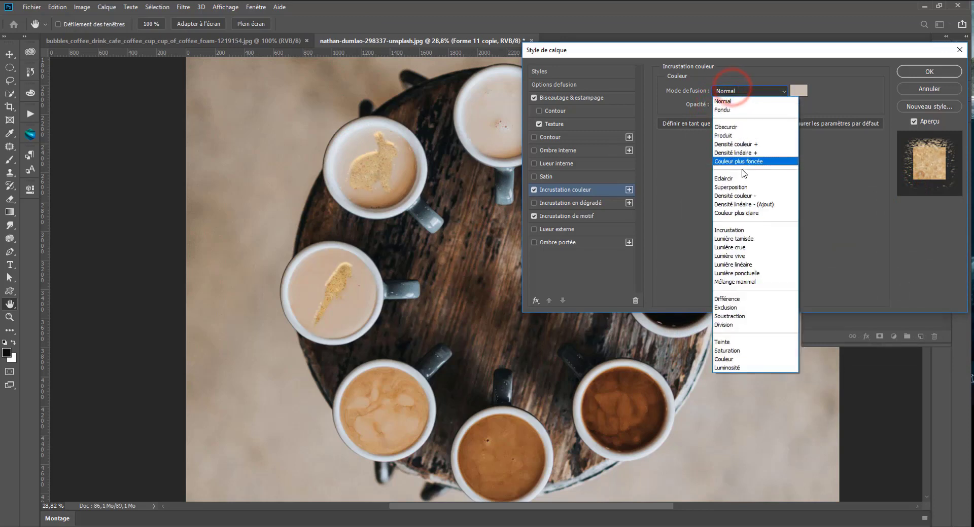
{"action": "left_click", "coordinate": [741, 238]}
{"action": "left_click", "coordinate": [726, 91]}
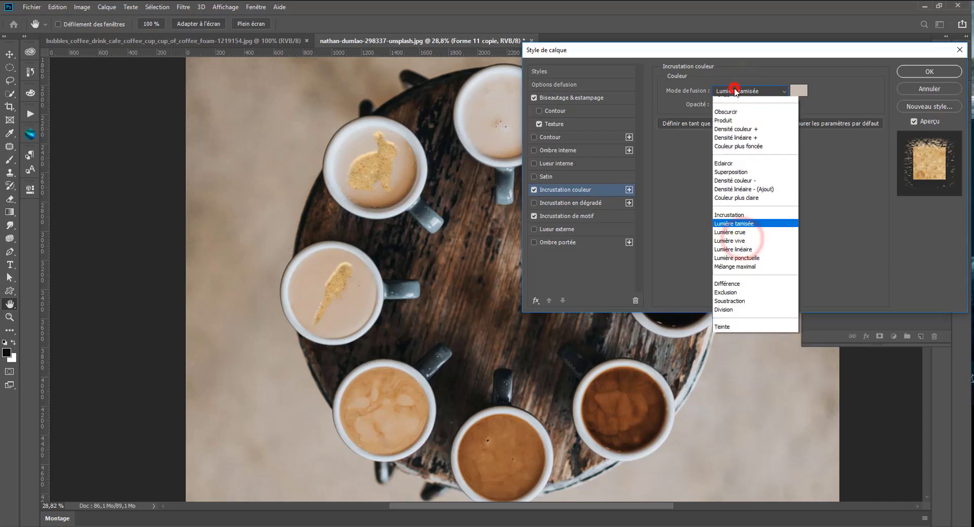
{"action": "left_click", "coordinate": [734, 91]}
{"action": "scroll", "coordinate": [732, 93], "scroll_direction": "up", "scroll_amount": 1}
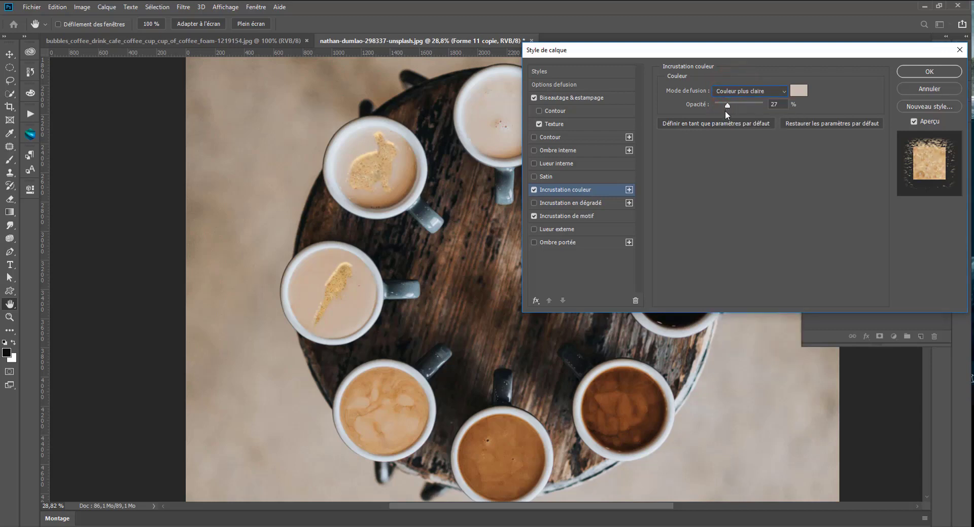
{"action": "key", "text": "Up"}
{"action": "key", "text": "Up"}
{"action": "key", "text": "Up"}
{"action": "key", "text": "Up"}
{"action": "key", "text": "Up"}
{"action": "key", "text": "Up"}
{"action": "key", "text": "Up"}
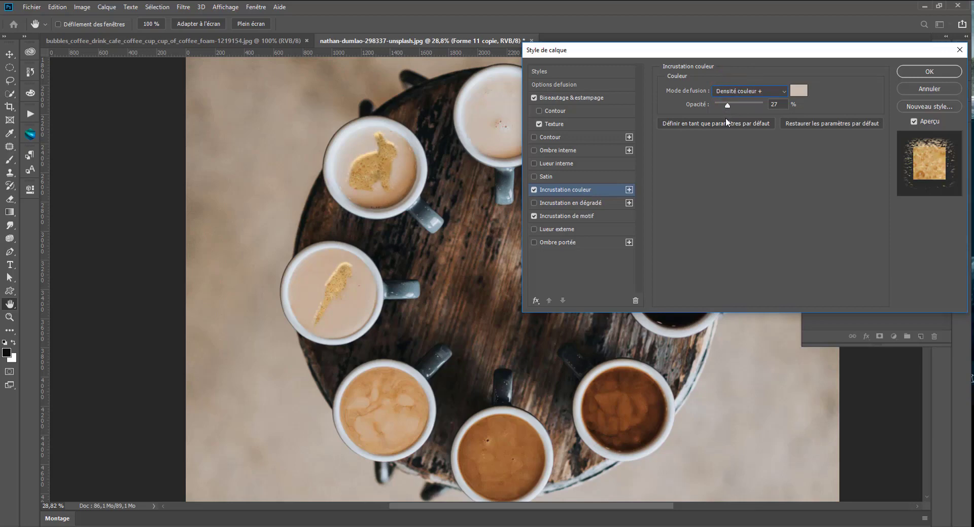
{"action": "key", "text": "Up"}
{"action": "key", "text": "Up"}
{"action": "key", "text": "Up"}
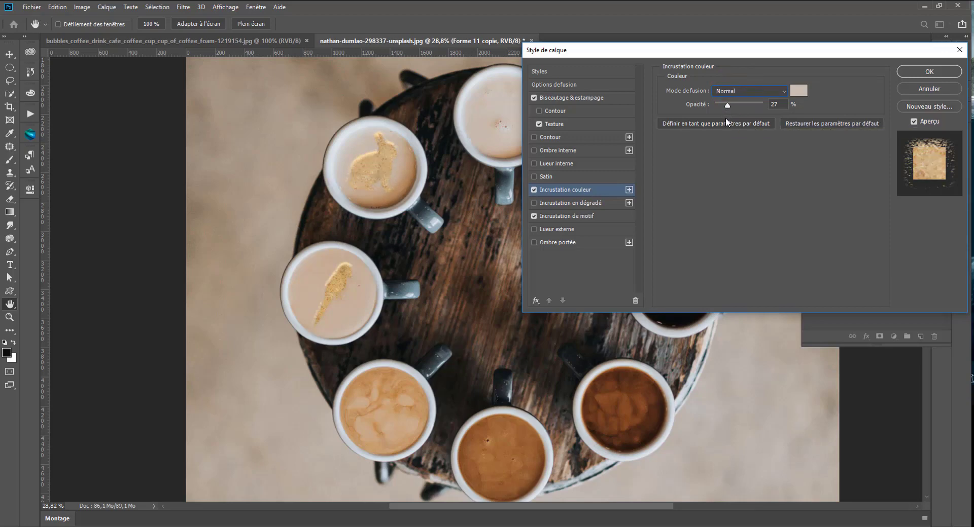
{"action": "left_click", "coordinate": [935, 72]}
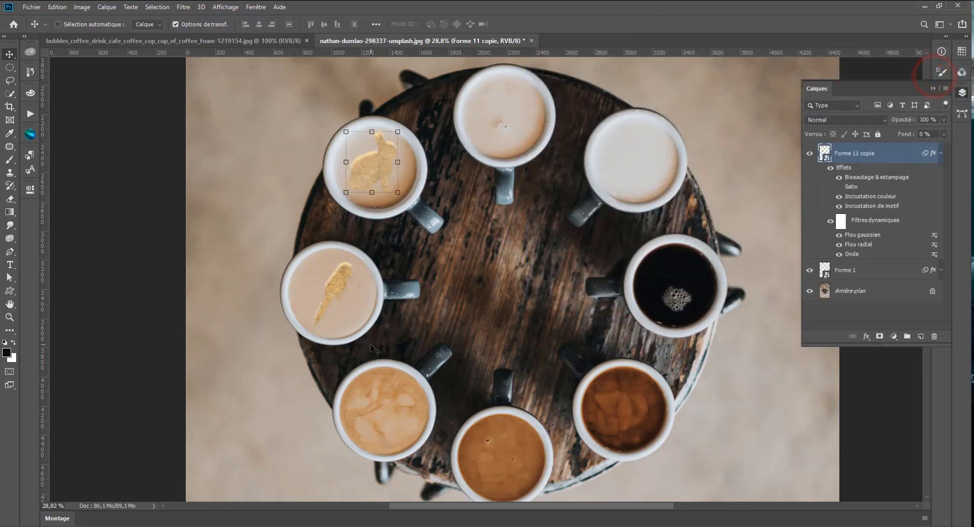
{"action": "scroll", "coordinate": [285, 242], "scroll_direction": "up", "scroll_amount": 4}
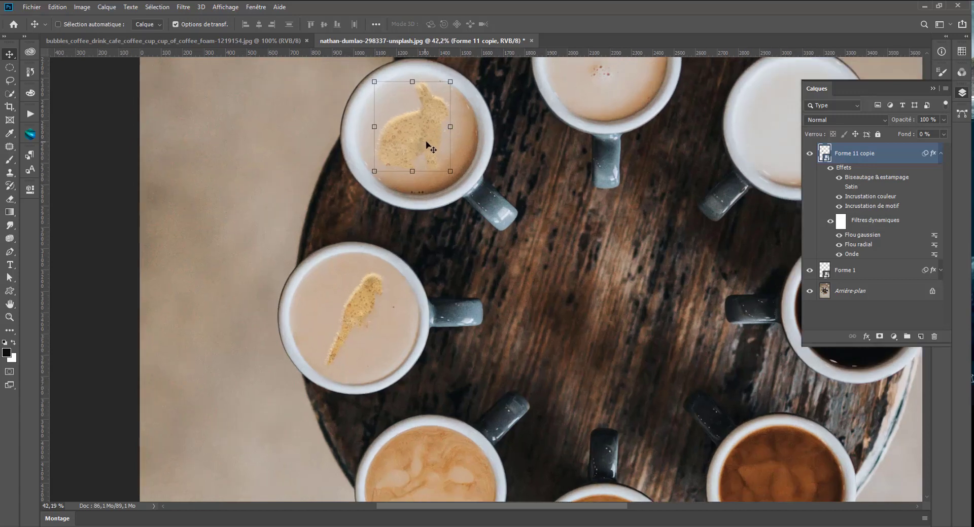
{"action": "scroll", "coordinate": [429, 244], "scroll_direction": "down", "scroll_amount": 1}
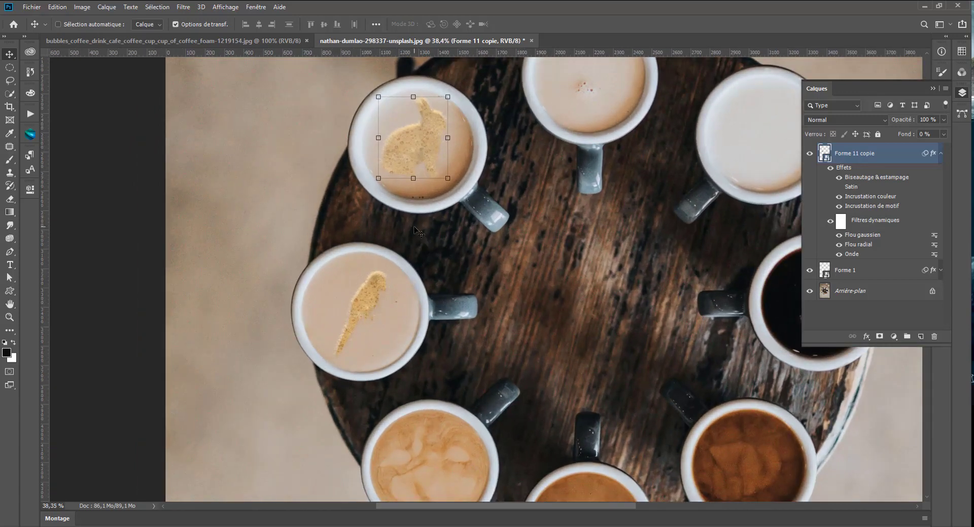